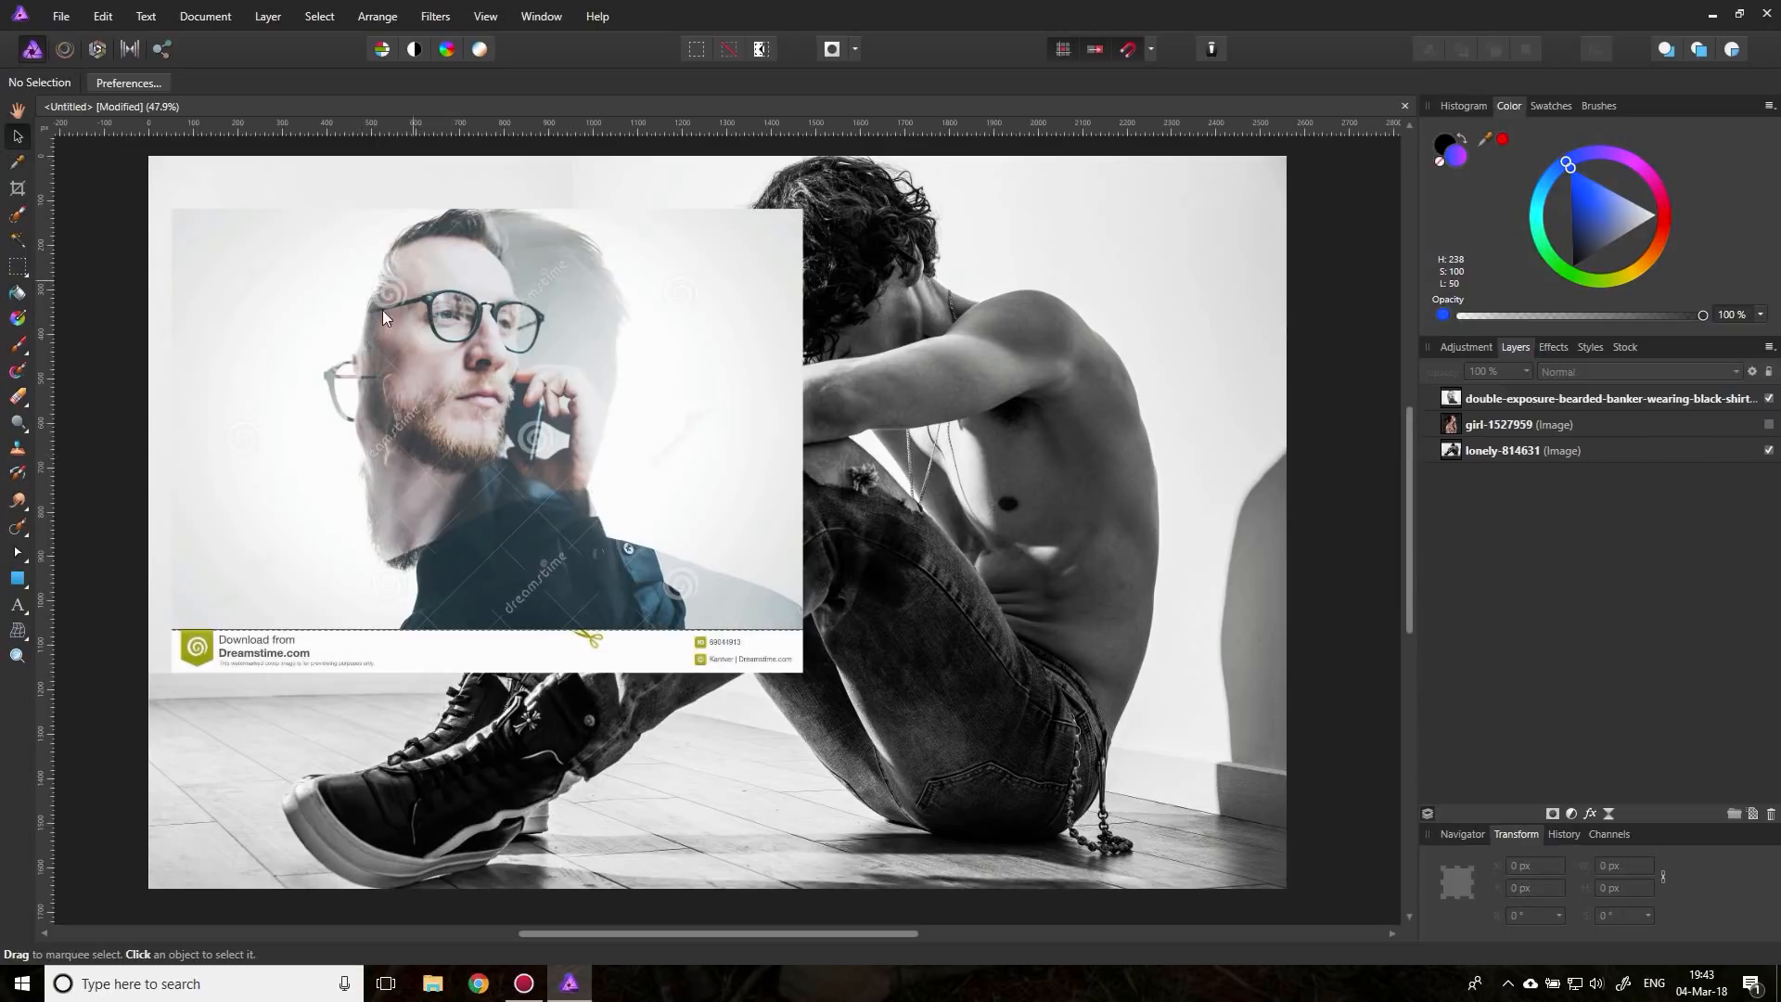
Step: Hide the double-exposure reference layer and briefly preview the girl-1527959 layer over the seated man
left_click(1769, 399)
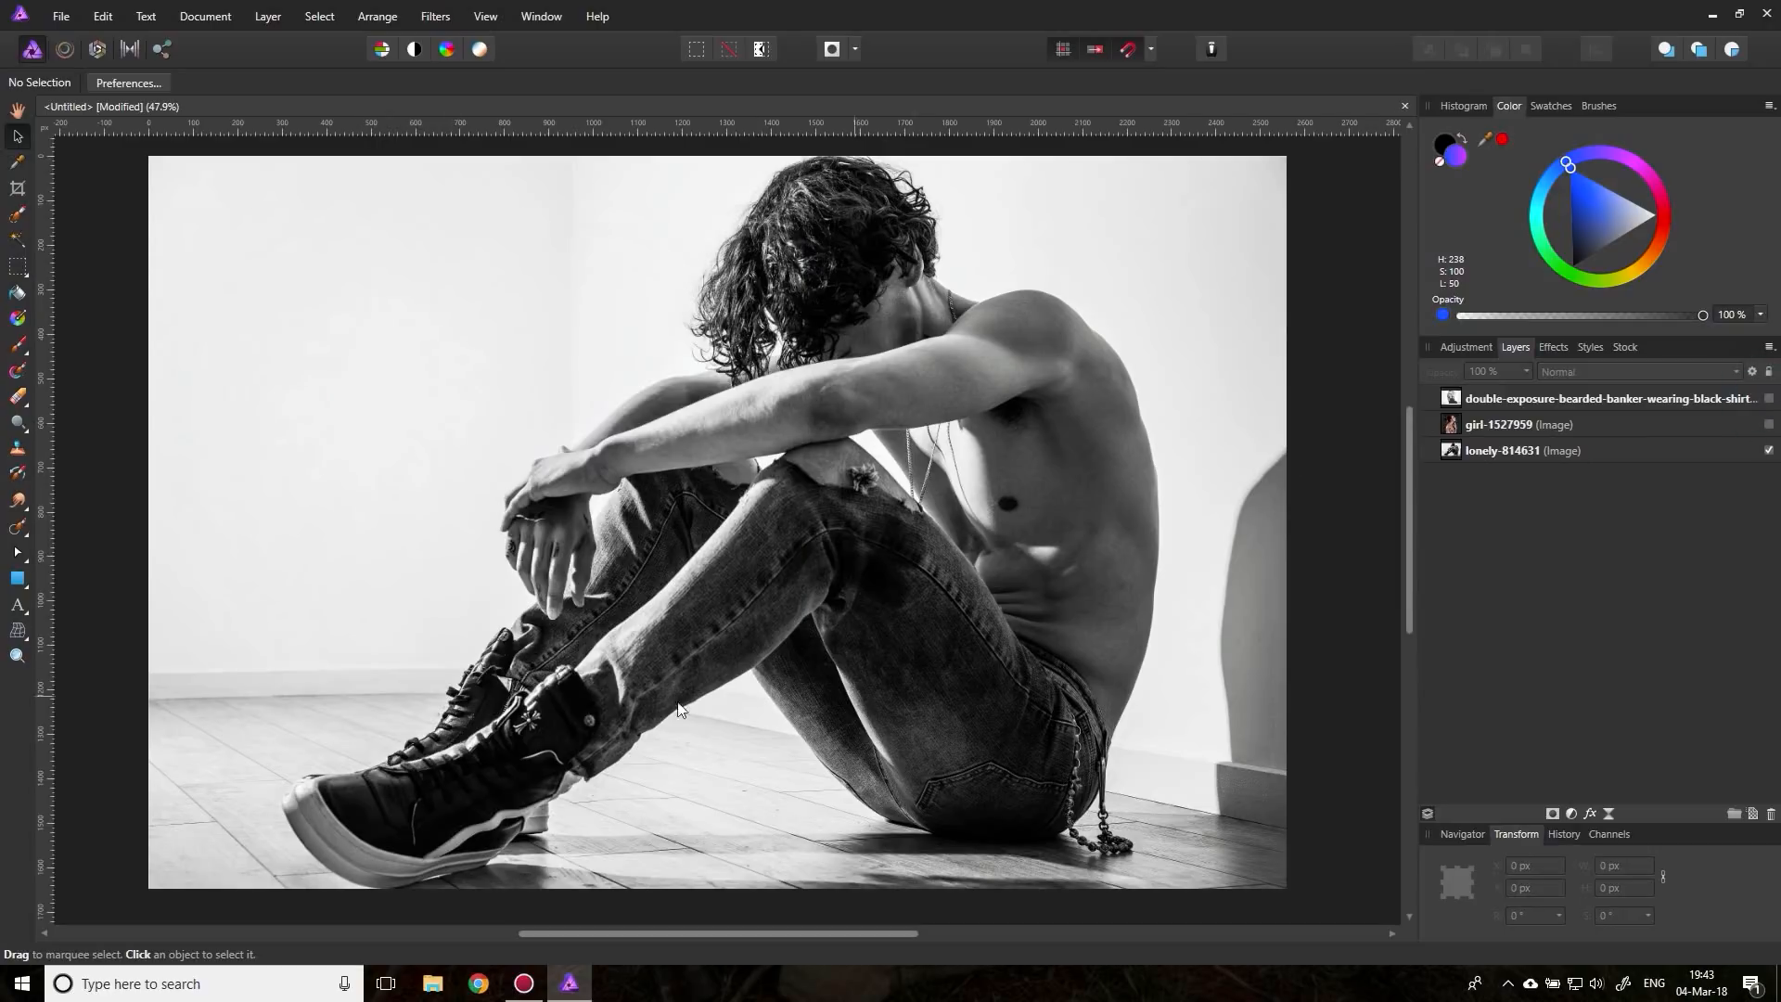
left_click(1769, 425)
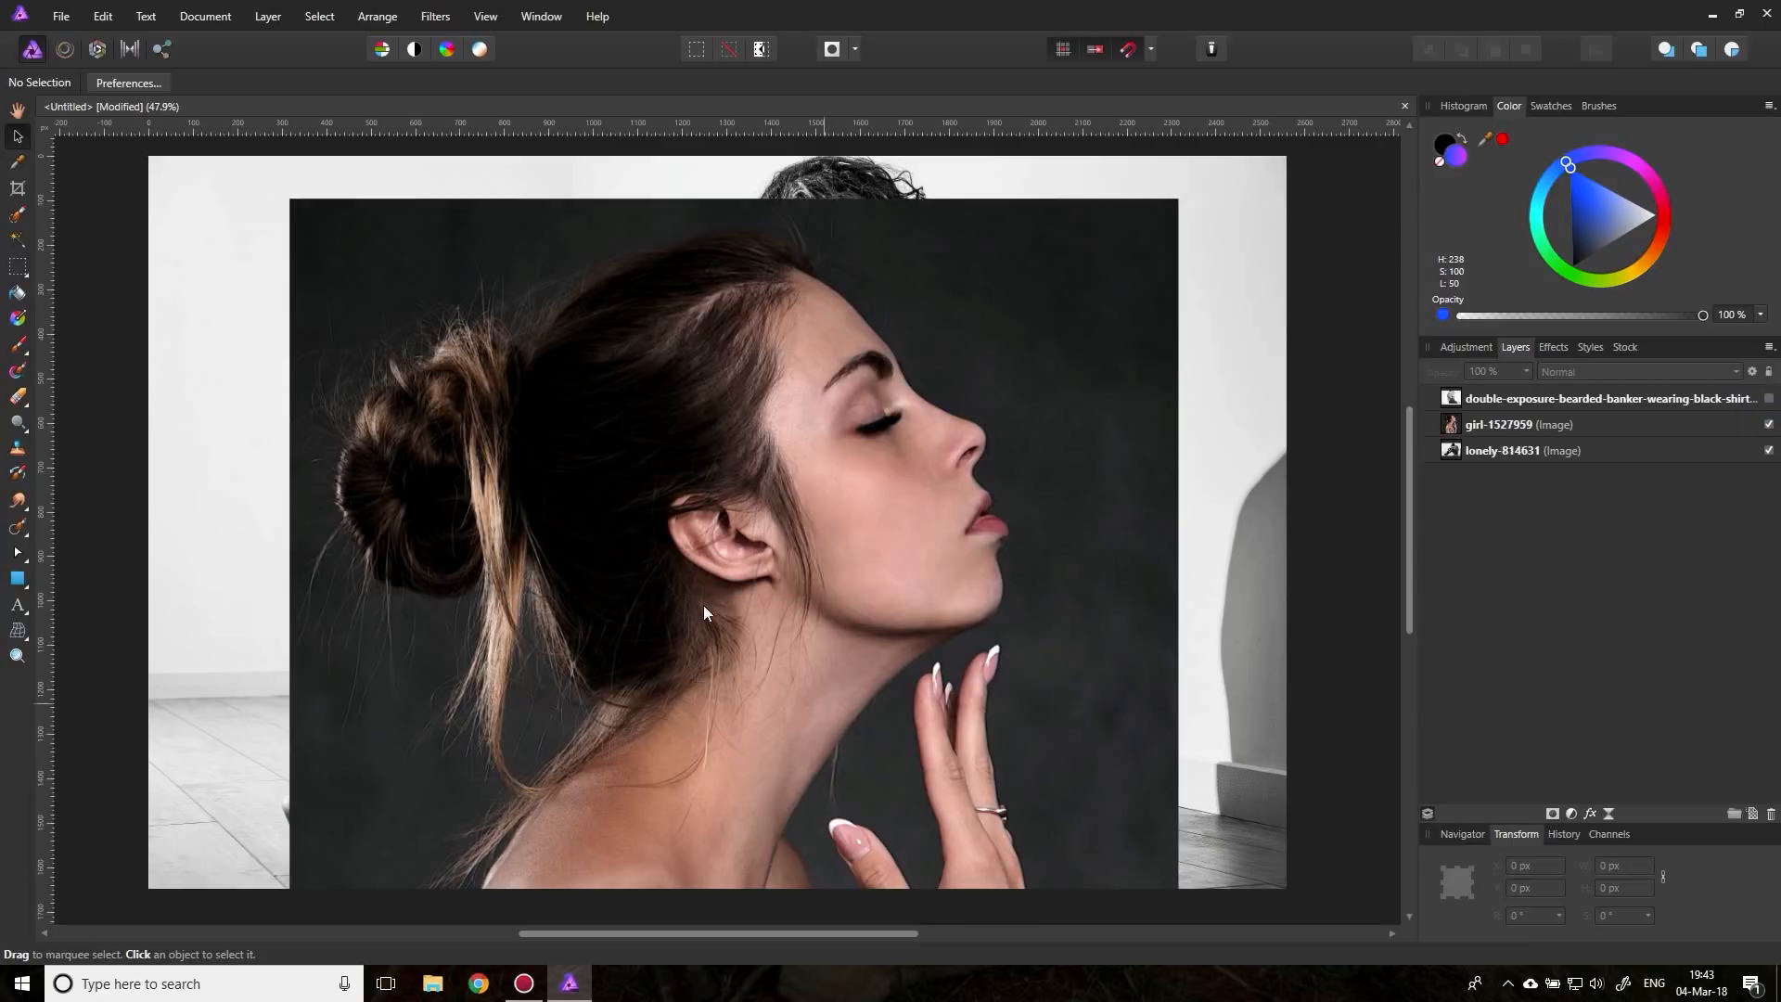
left_click(1768, 424)
Step: Select the seated man on the lonely-814631 layer with the Selection Brush, from the shoes to the hair
left_click(1471, 451)
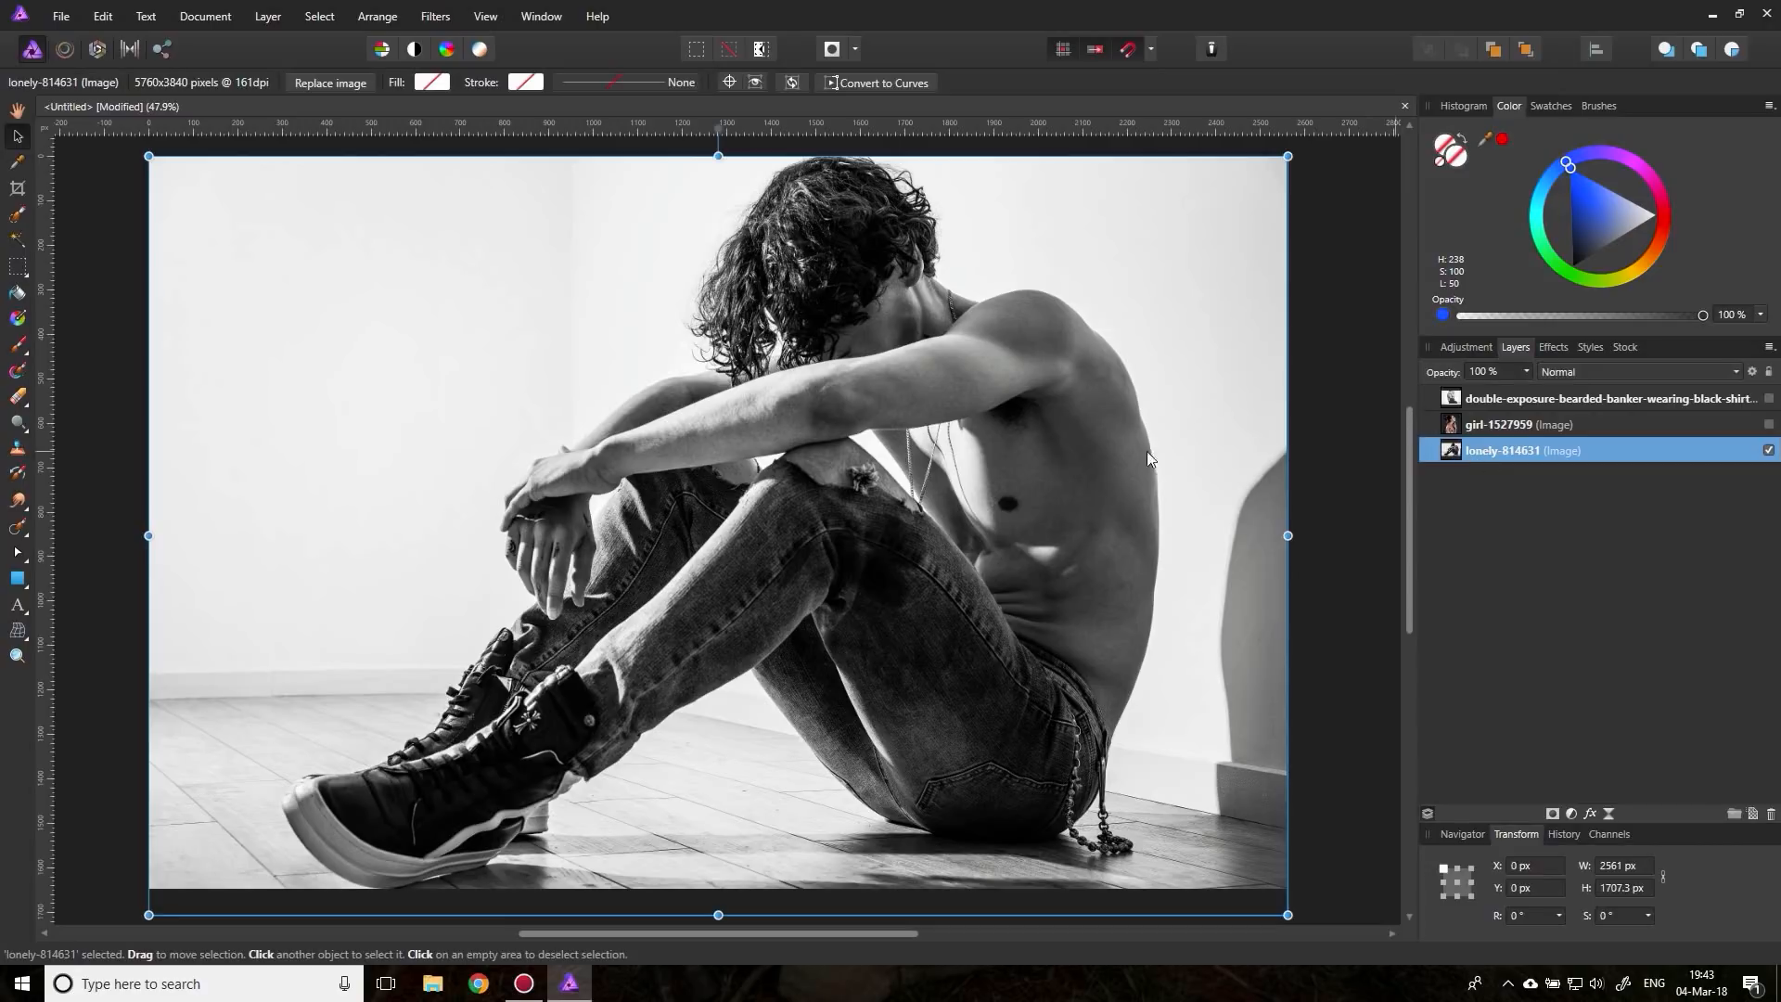
left_click(16, 214)
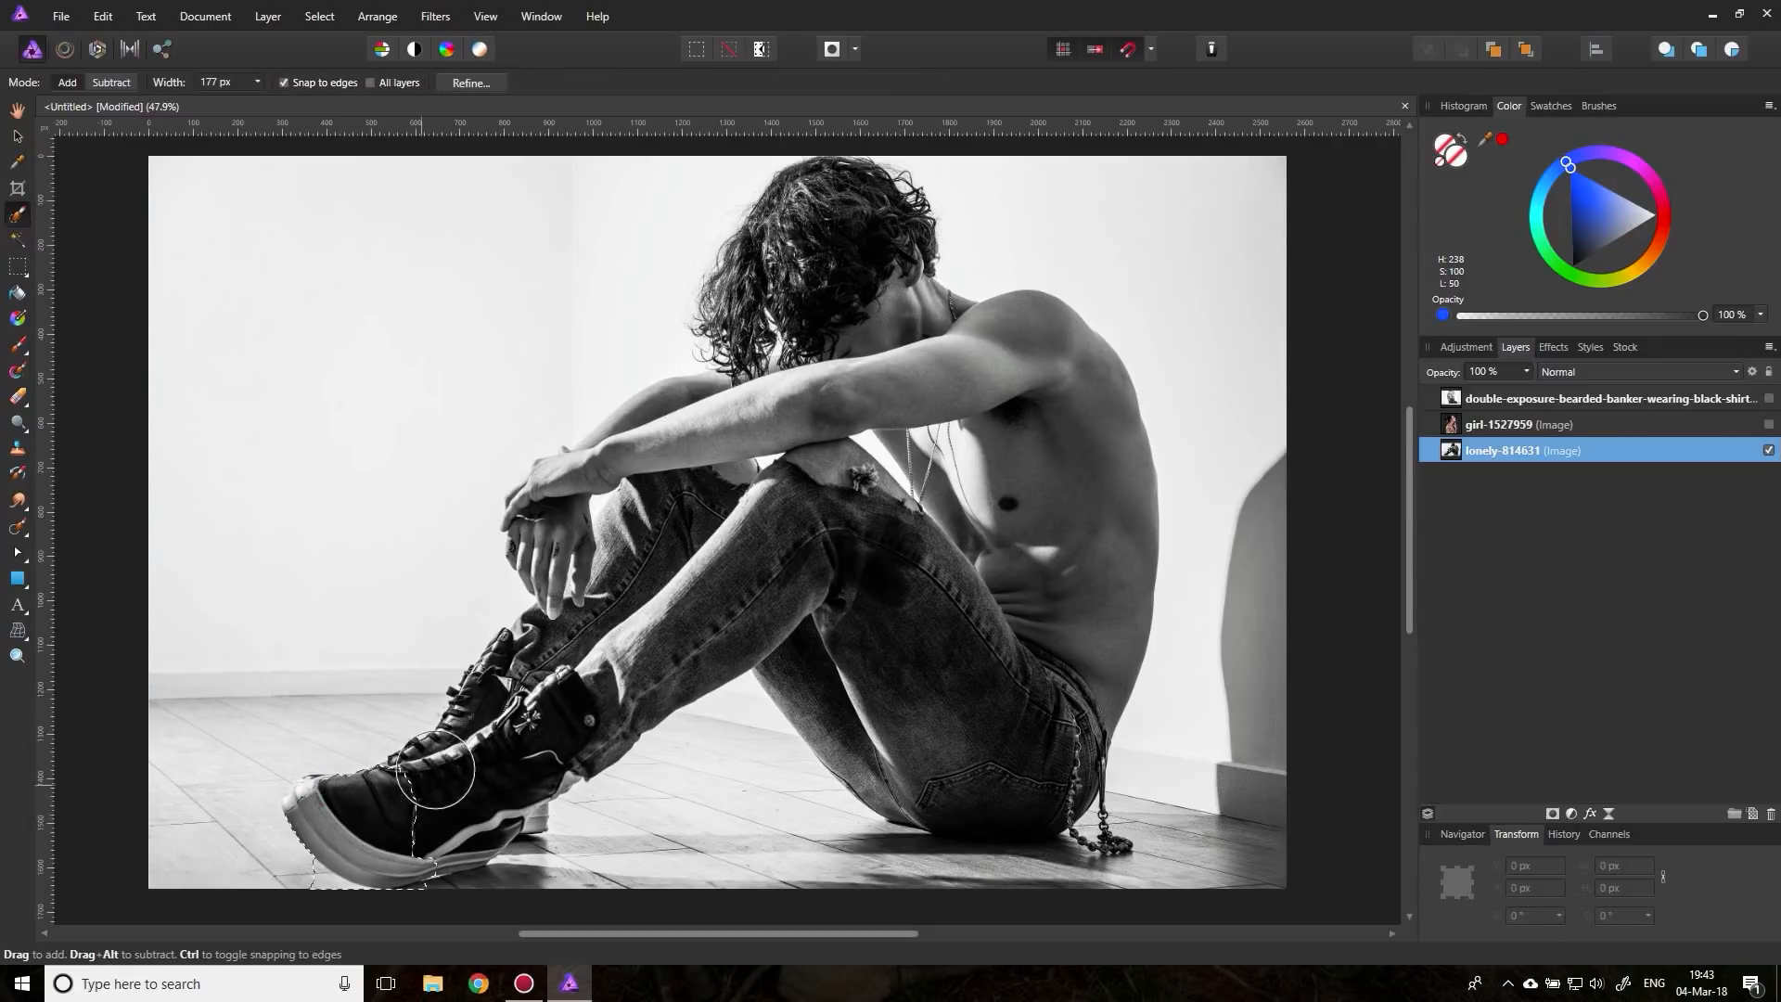
mouse_move(435, 770)
left_mouse_down()
mouse_move(601, 638)
mouse_move(608, 573)
mouse_move(578, 552)
mouse_move(600, 498)
mouse_move(720, 426)
mouse_move(821, 411)
mouse_move(834, 240)
mouse_move(936, 353)
mouse_move(1012, 353)
mouse_move(1052, 388)
mouse_move(1075, 621)
mouse_move(1037, 762)
mouse_move(988, 783)
mouse_move(932, 726)
mouse_move(819, 666)
mouse_move(759, 573)
mouse_move(713, 577)
mouse_move(836, 478)
mouse_move(953, 419)
mouse_move(1015, 571)
mouse_move(828, 495)
mouse_move(716, 487)
mouse_move(648, 438)
left_mouse_up()
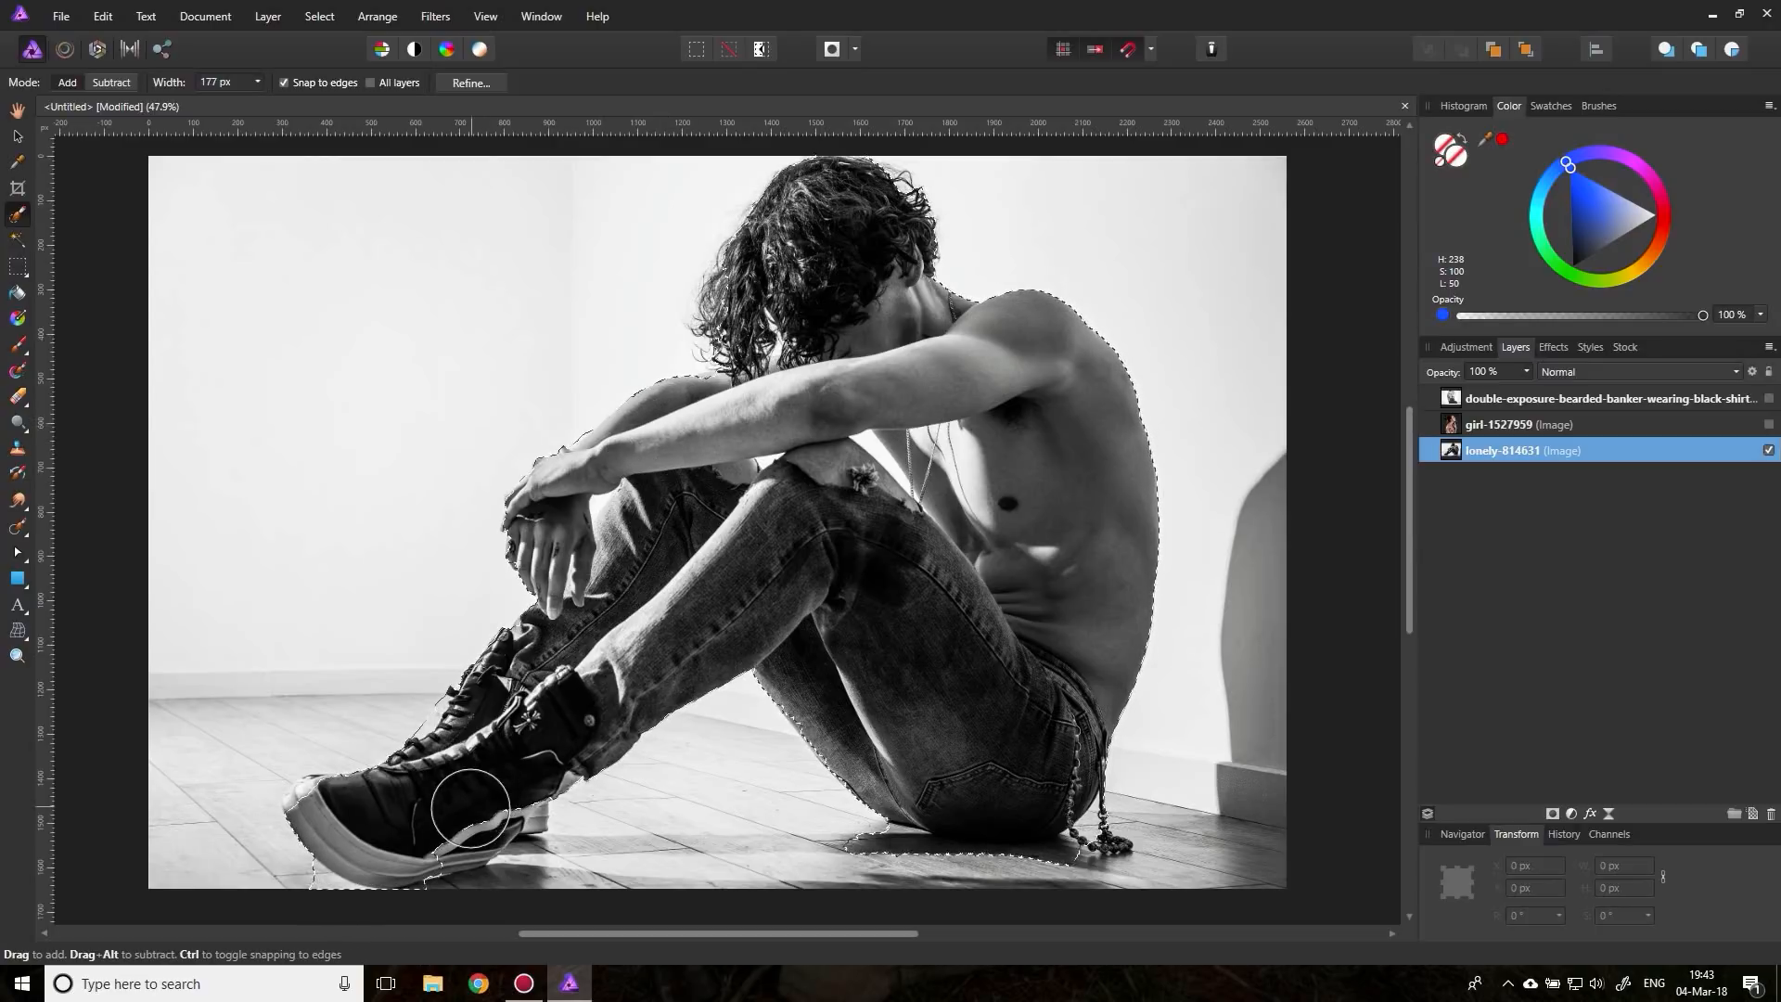
mouse_move(470, 807)
left_mouse_down()
mouse_move(450, 819)
mouse_move(447, 789)
mouse_move(328, 809)
left_mouse_up()
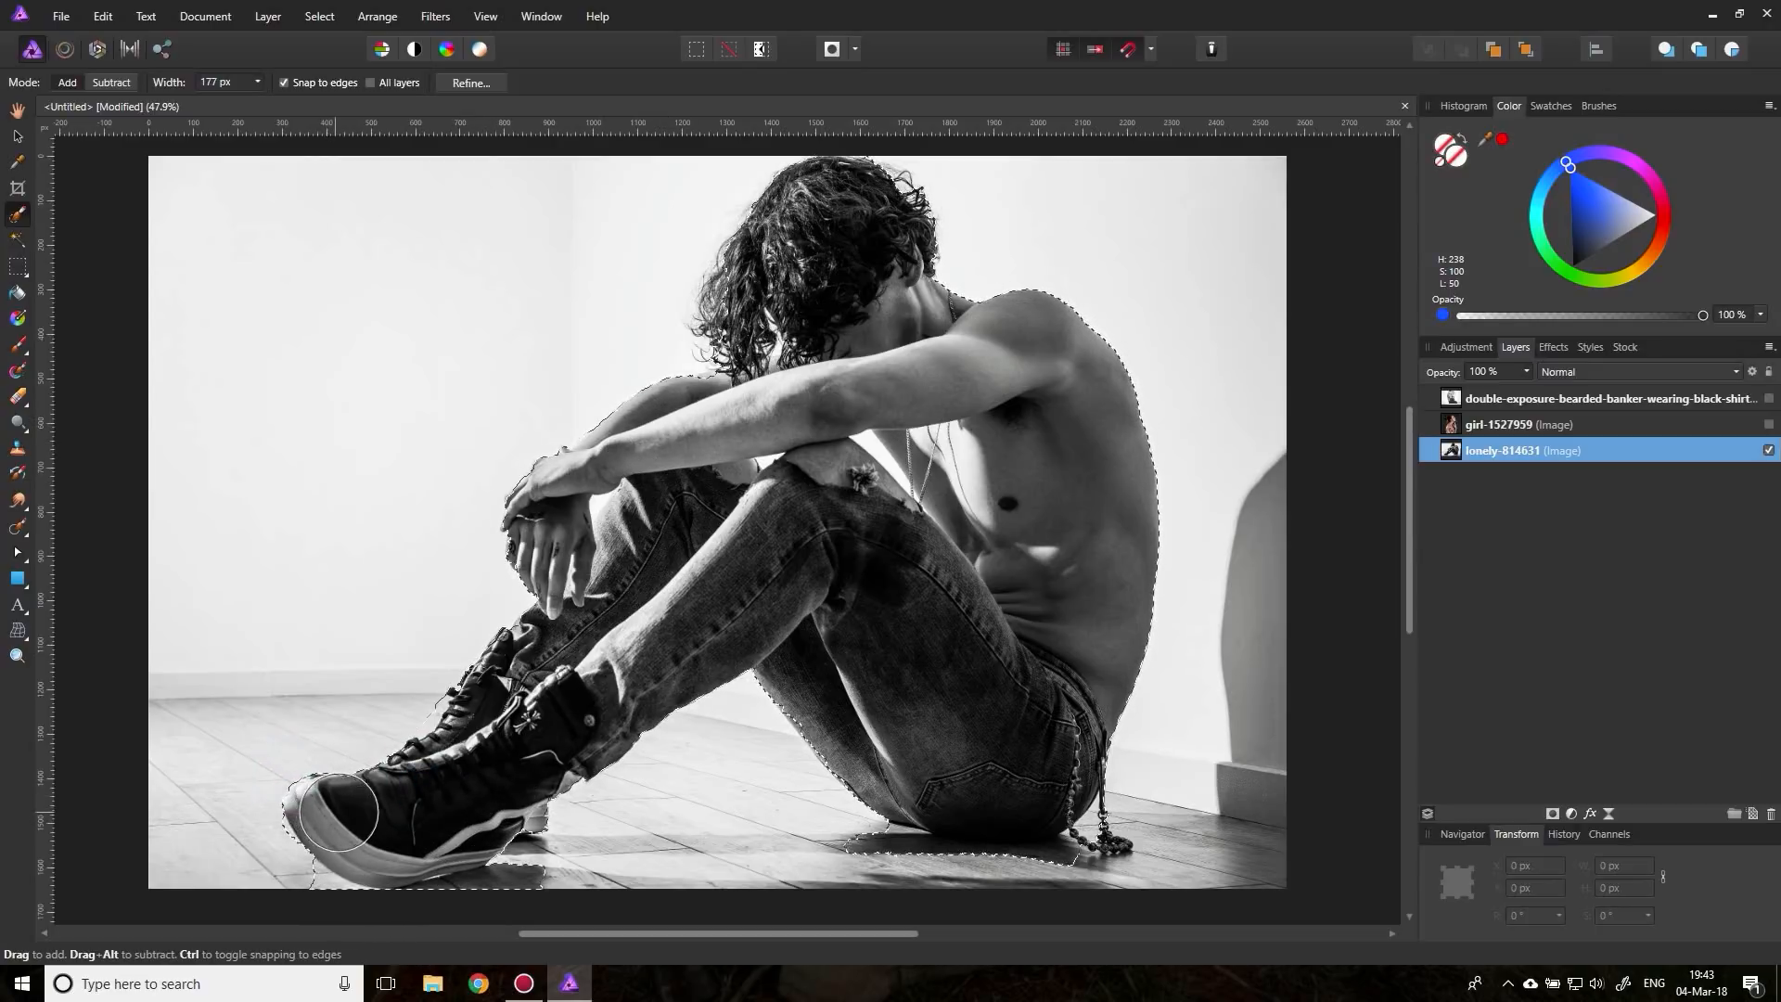
Step: Refine the man's selection by marking the floor around the front shoe as background and matting the hair edges, and apply it
left_click(478, 84)
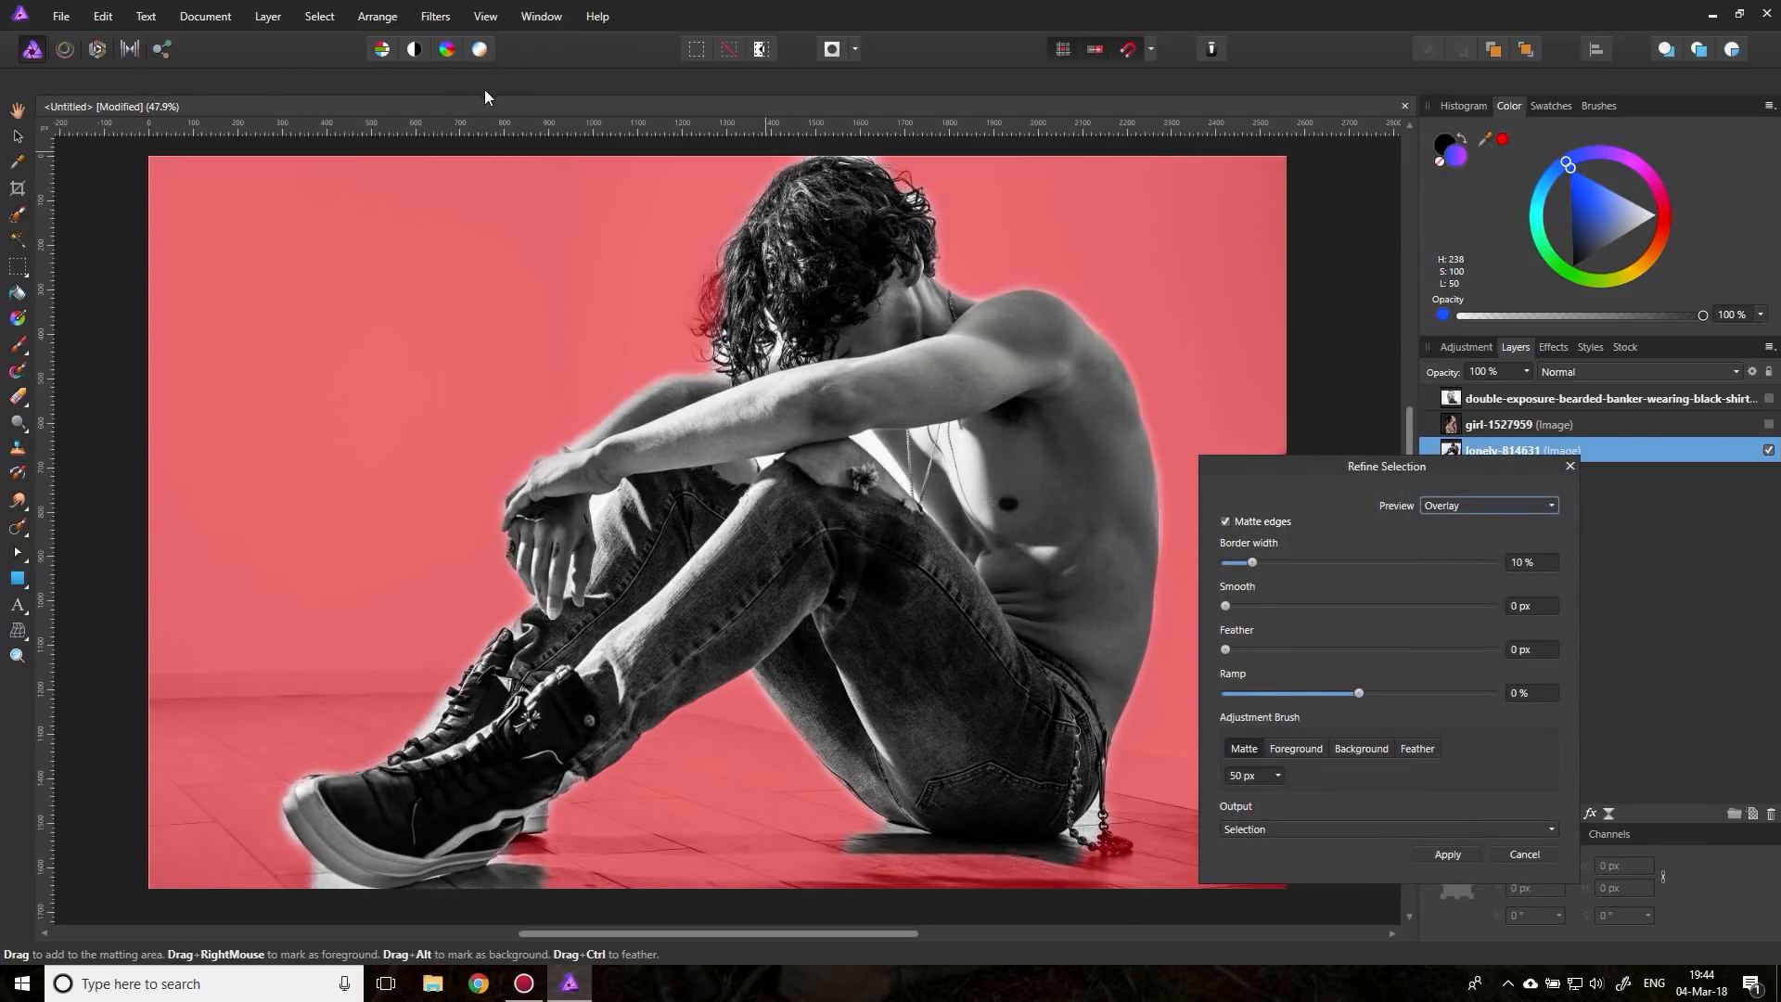
left_click(1353, 748)
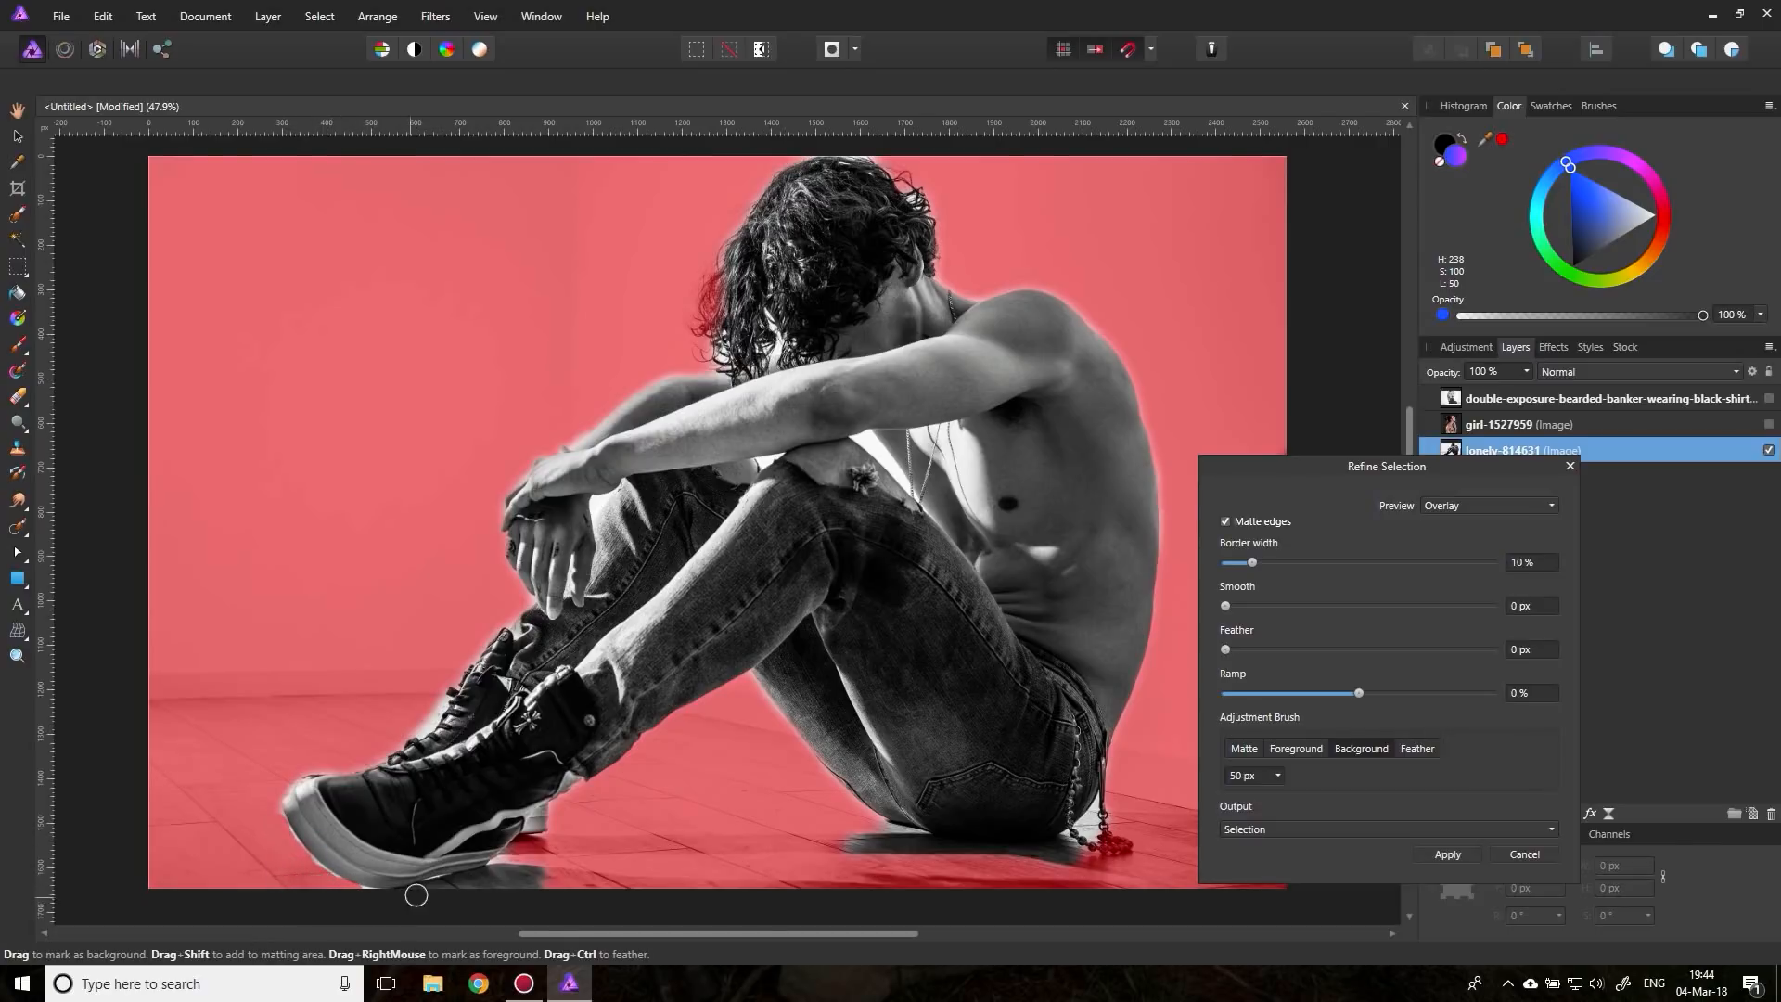
mouse_move(487, 872)
left_mouse_down()
mouse_move(573, 888)
mouse_move(515, 861)
mouse_move(596, 881)
left_mouse_up()
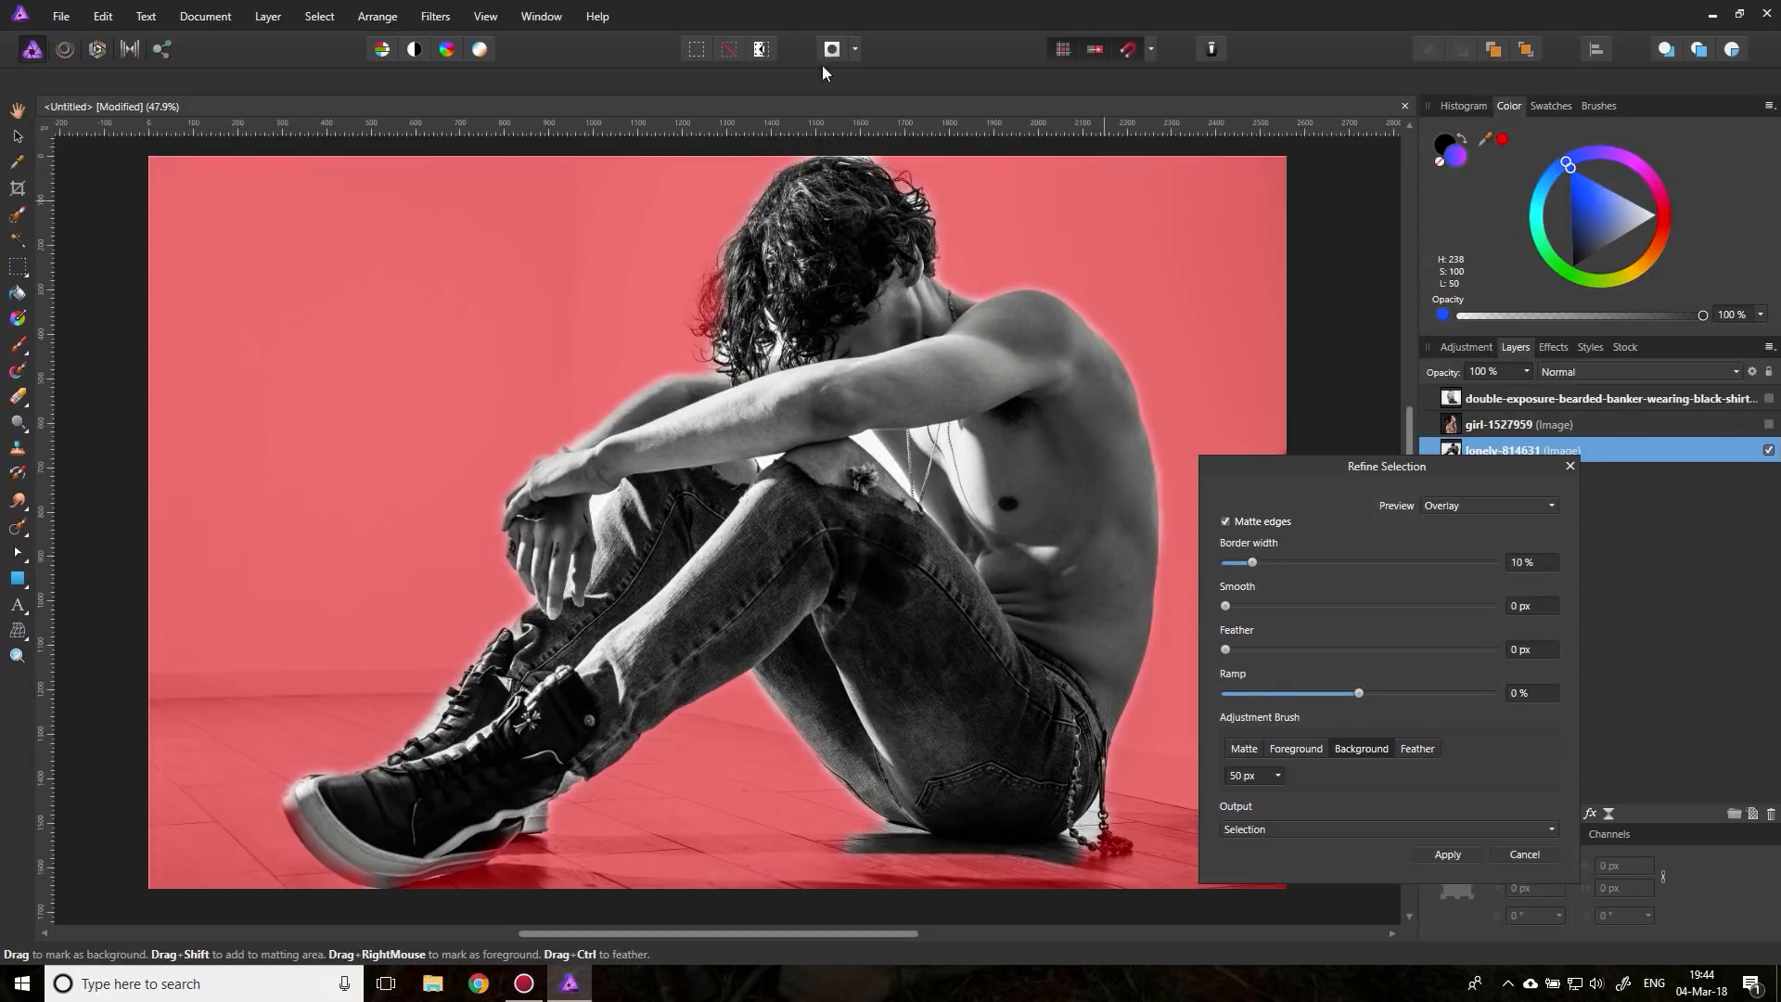
left_click(1249, 742)
mouse_move(939, 212)
left_mouse_down()
mouse_move(883, 164)
mouse_move(821, 154)
mouse_move(770, 173)
mouse_move(716, 232)
left_mouse_up()
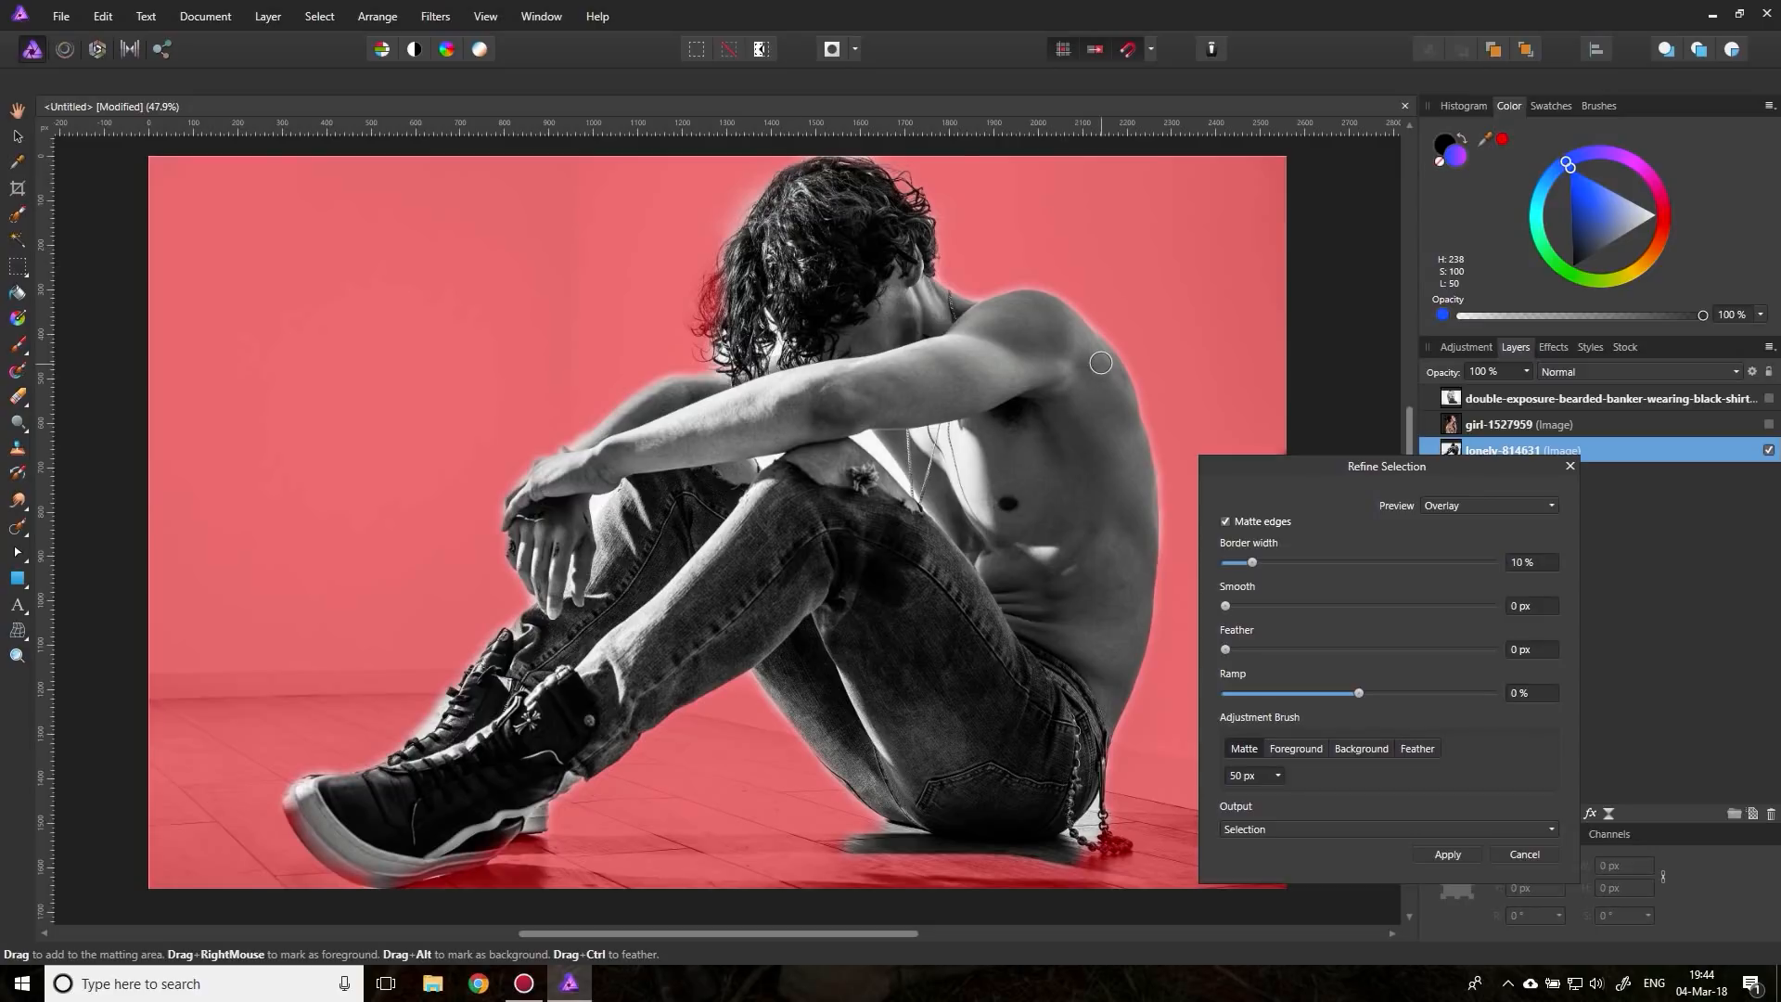
left_click(1454, 853)
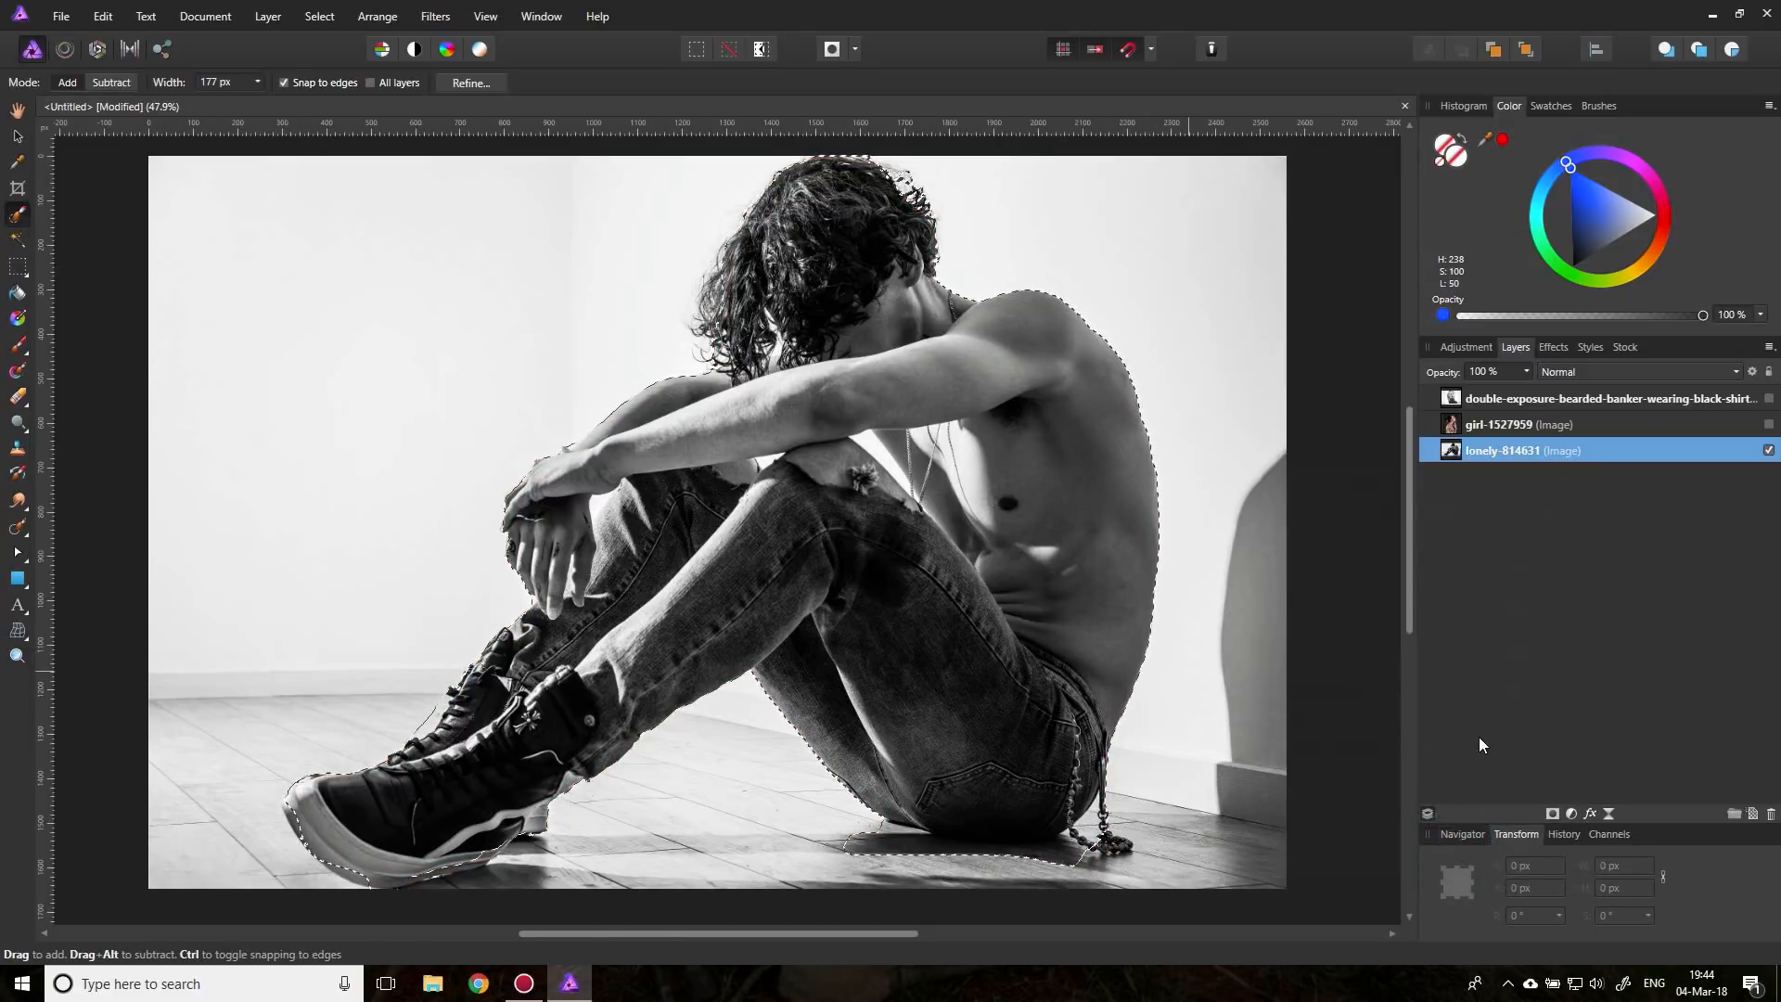
Step: Feather the man's selection with a 5 px radius
left_click(319, 16)
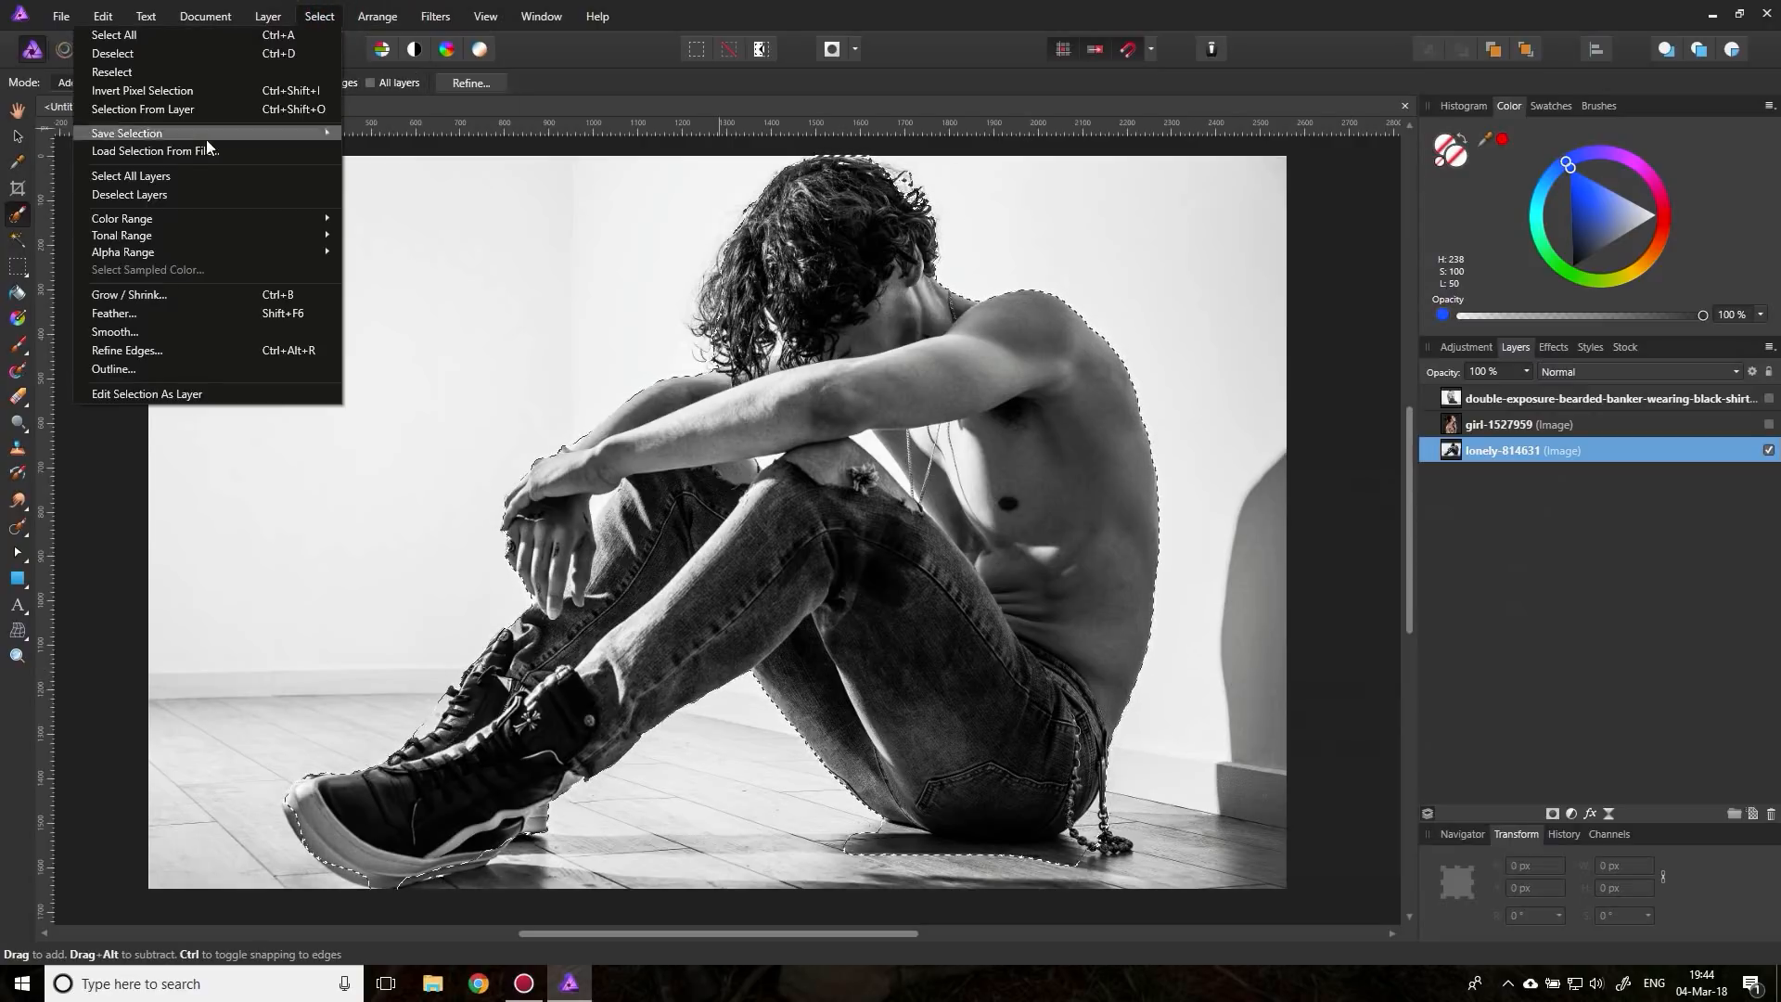
left_click(152, 316)
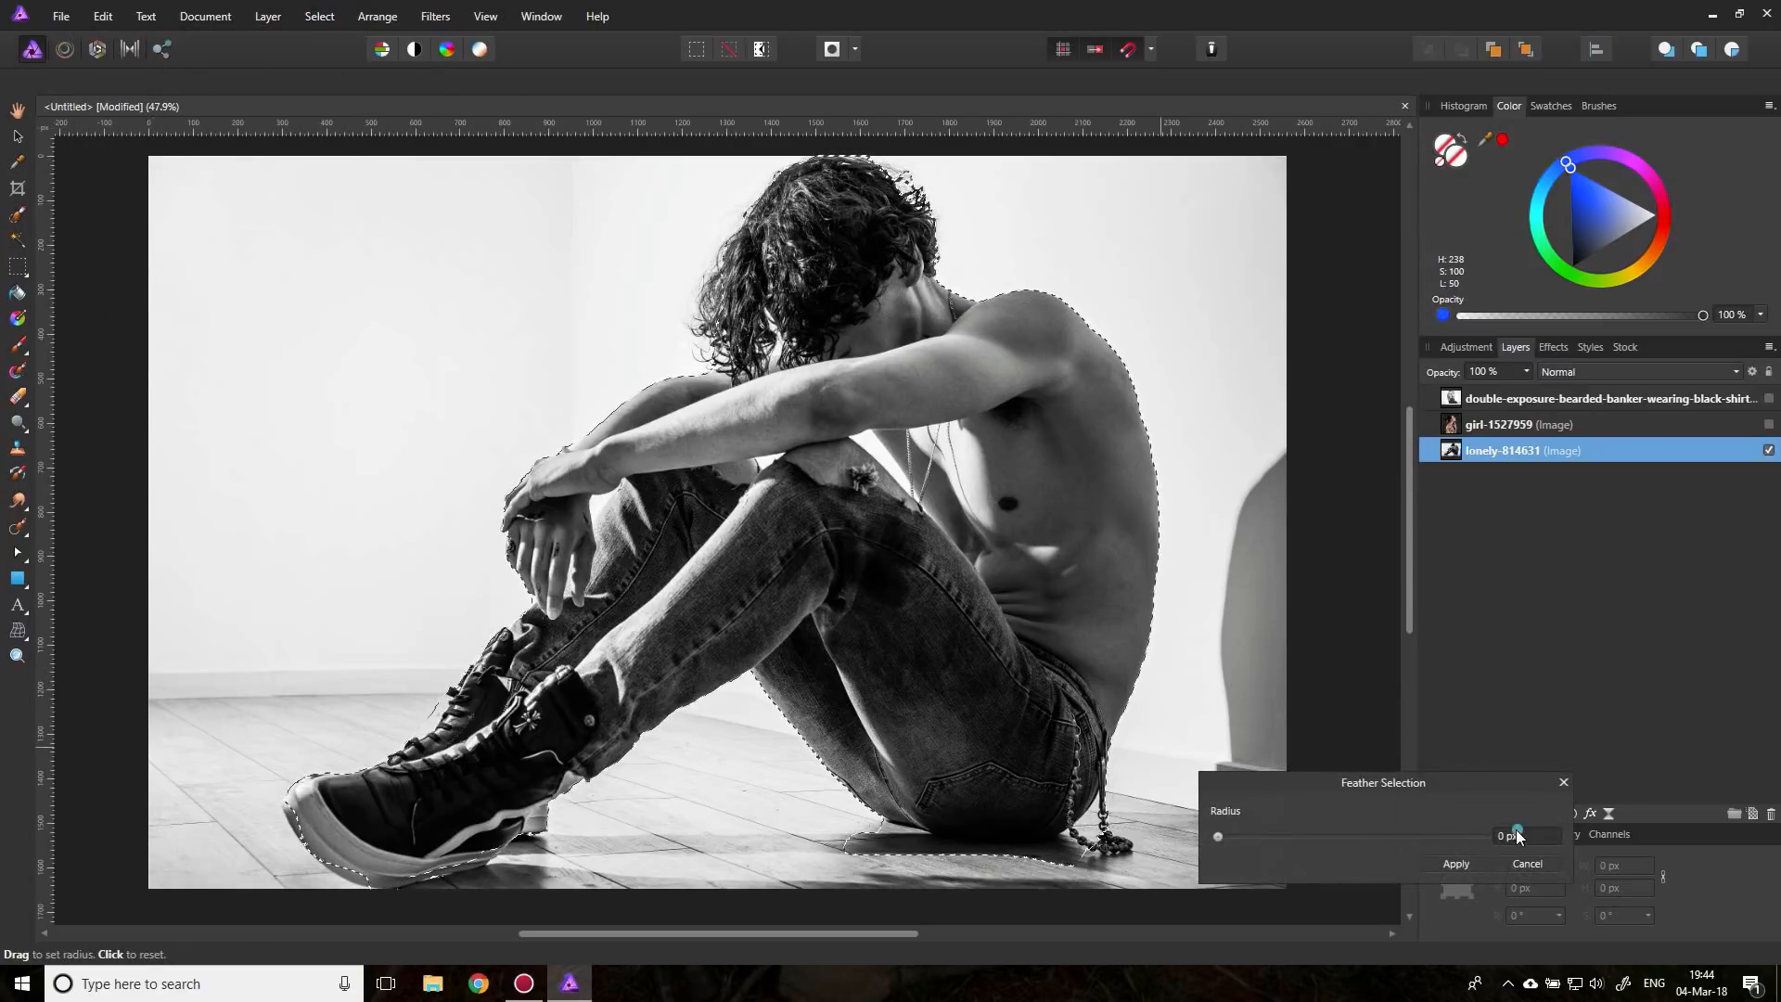
left_click(1518, 834)
type("5")
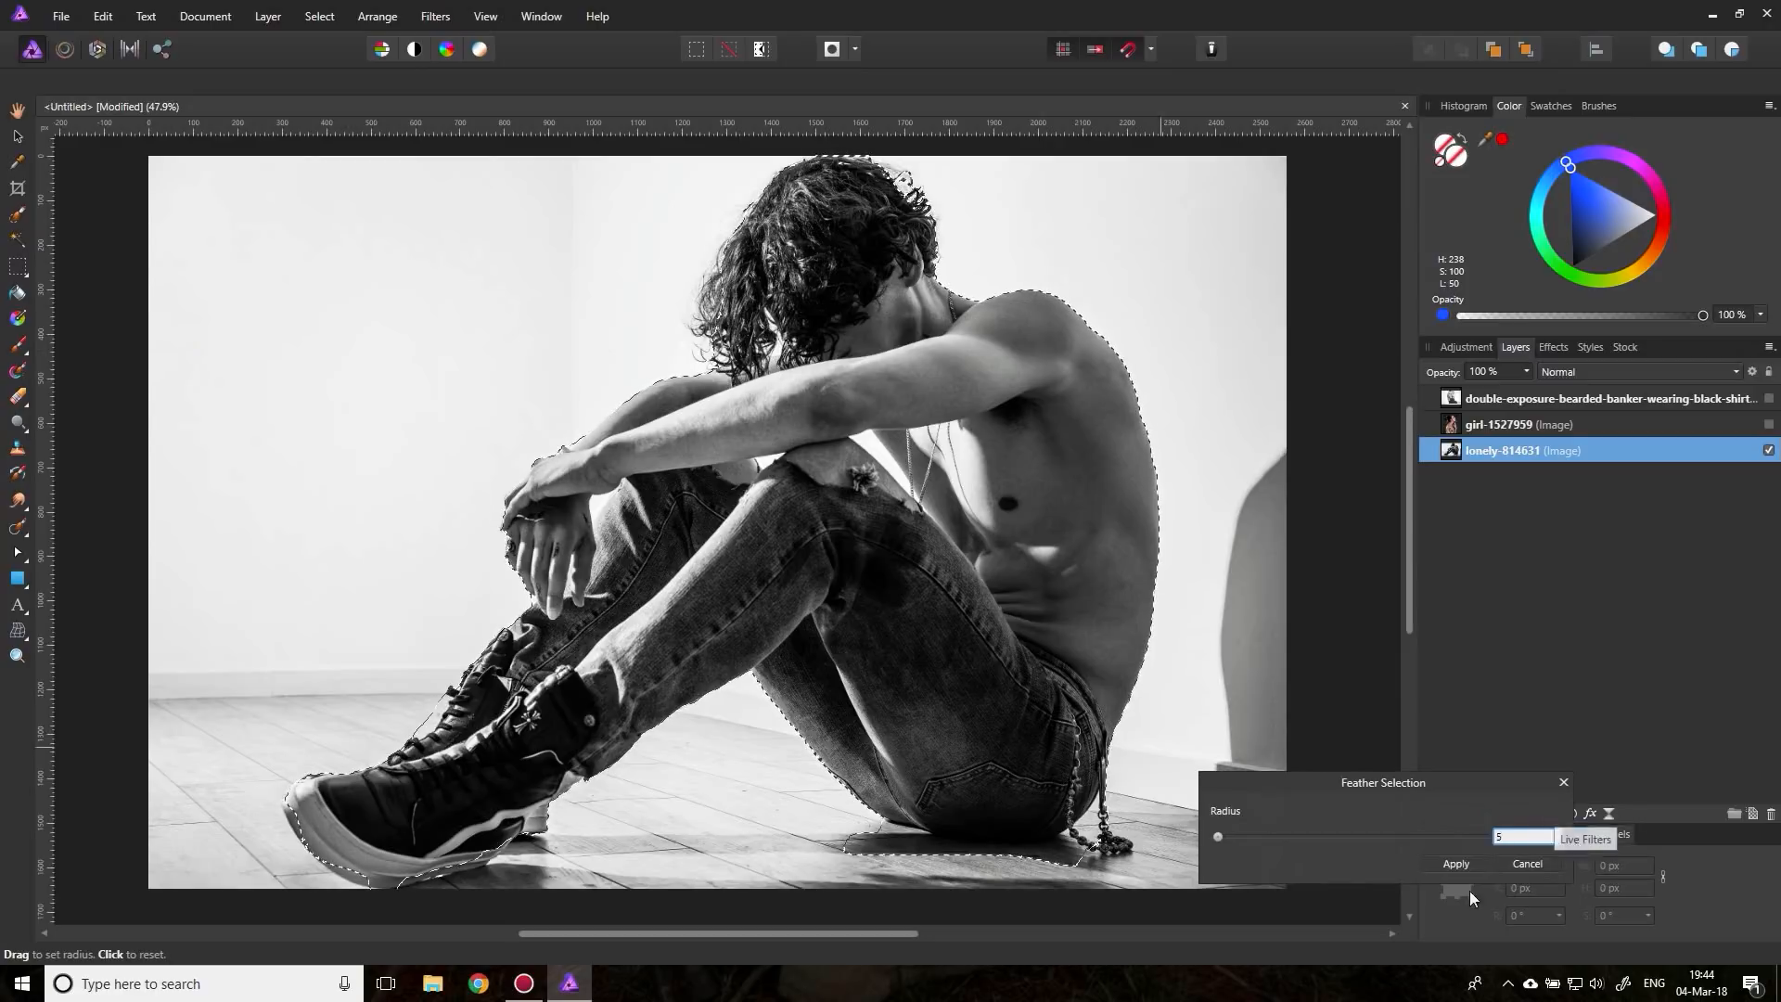
left_click(1455, 863)
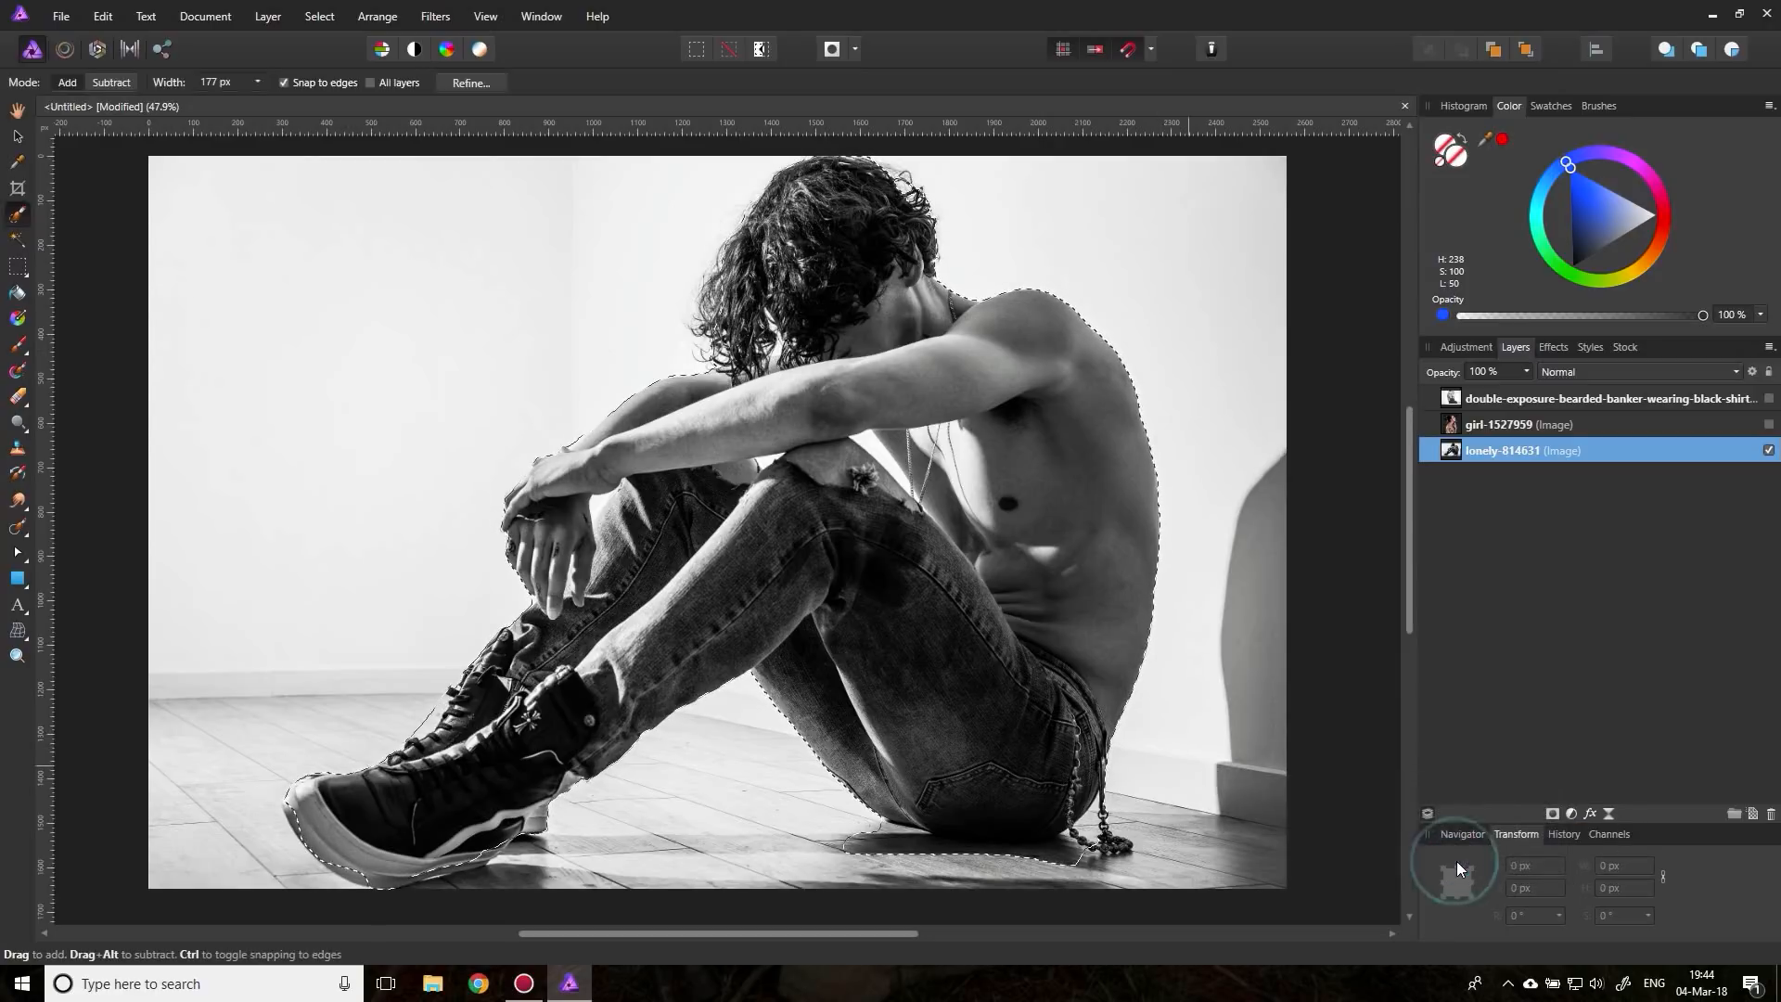
Step: Create a mask from the selection, placed as a separate layer below lonely-814631, and clear the pixel selection
left_click(1551, 814)
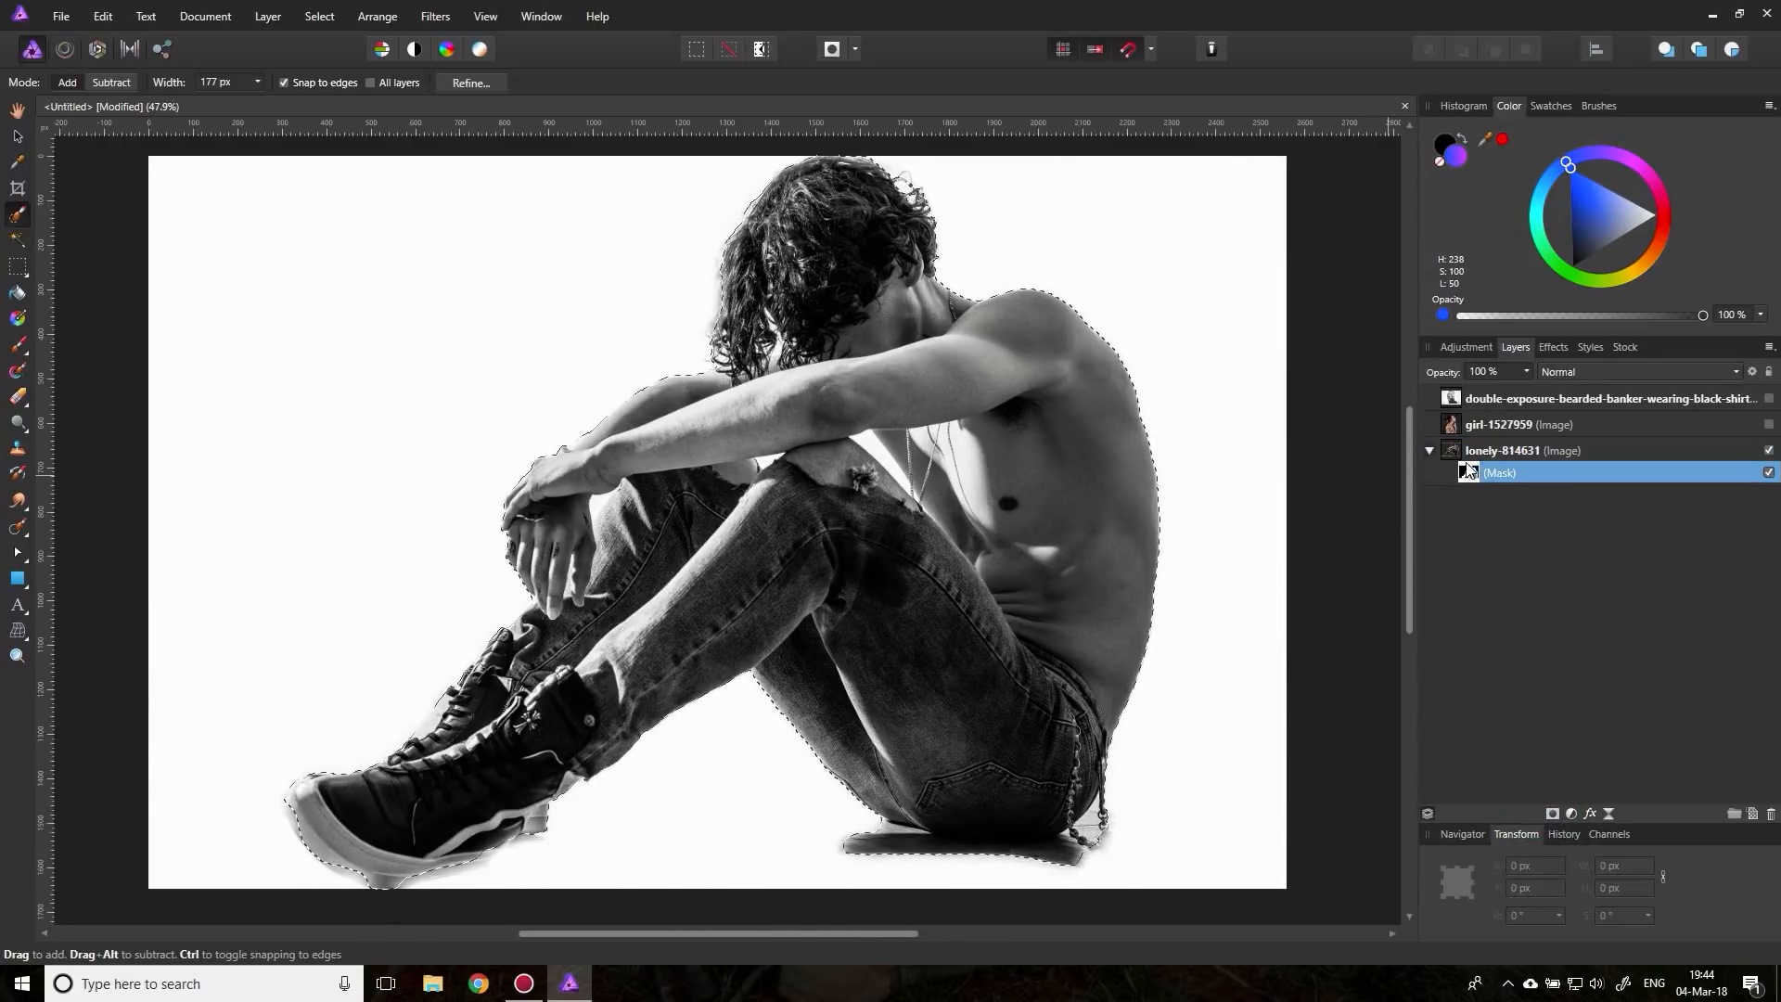
left_click_drag(1469, 472, 1469, 581)
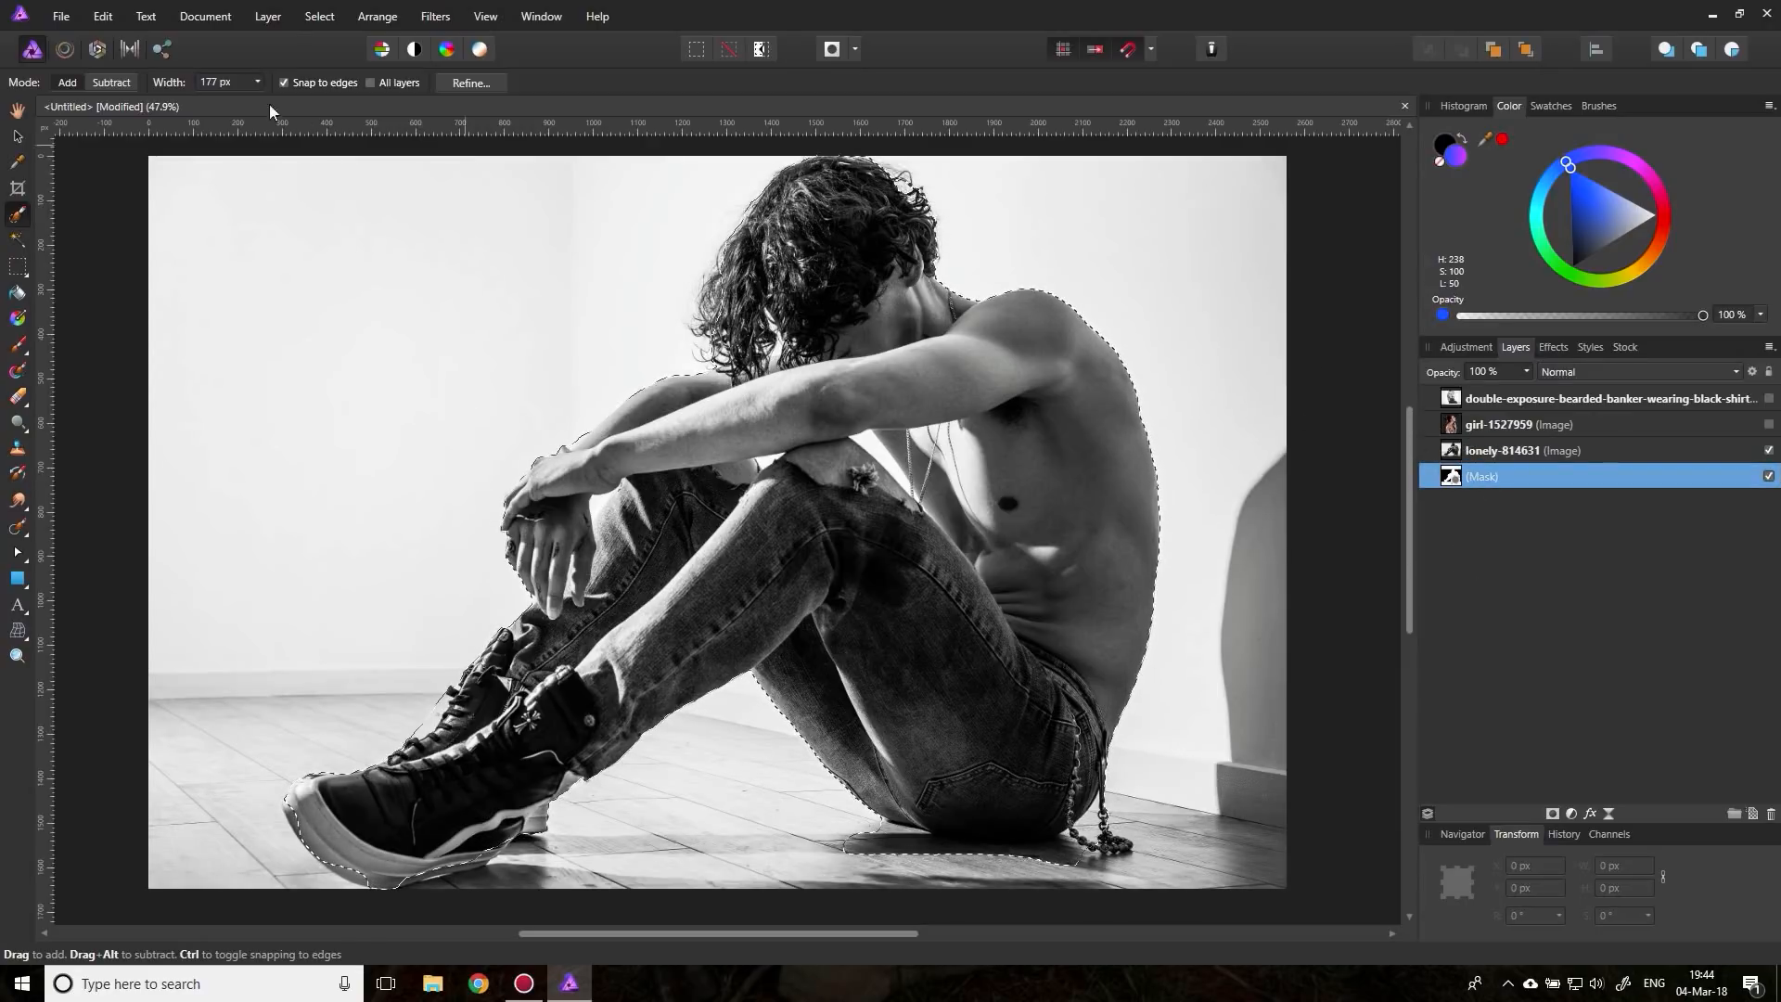
left_click(319, 16)
left_click(174, 59)
Step: Group the girl-1527959 layer with the man-shaped mask above it inside the group, and make the image layer visible
left_click(1454, 425)
right_click(1454, 425)
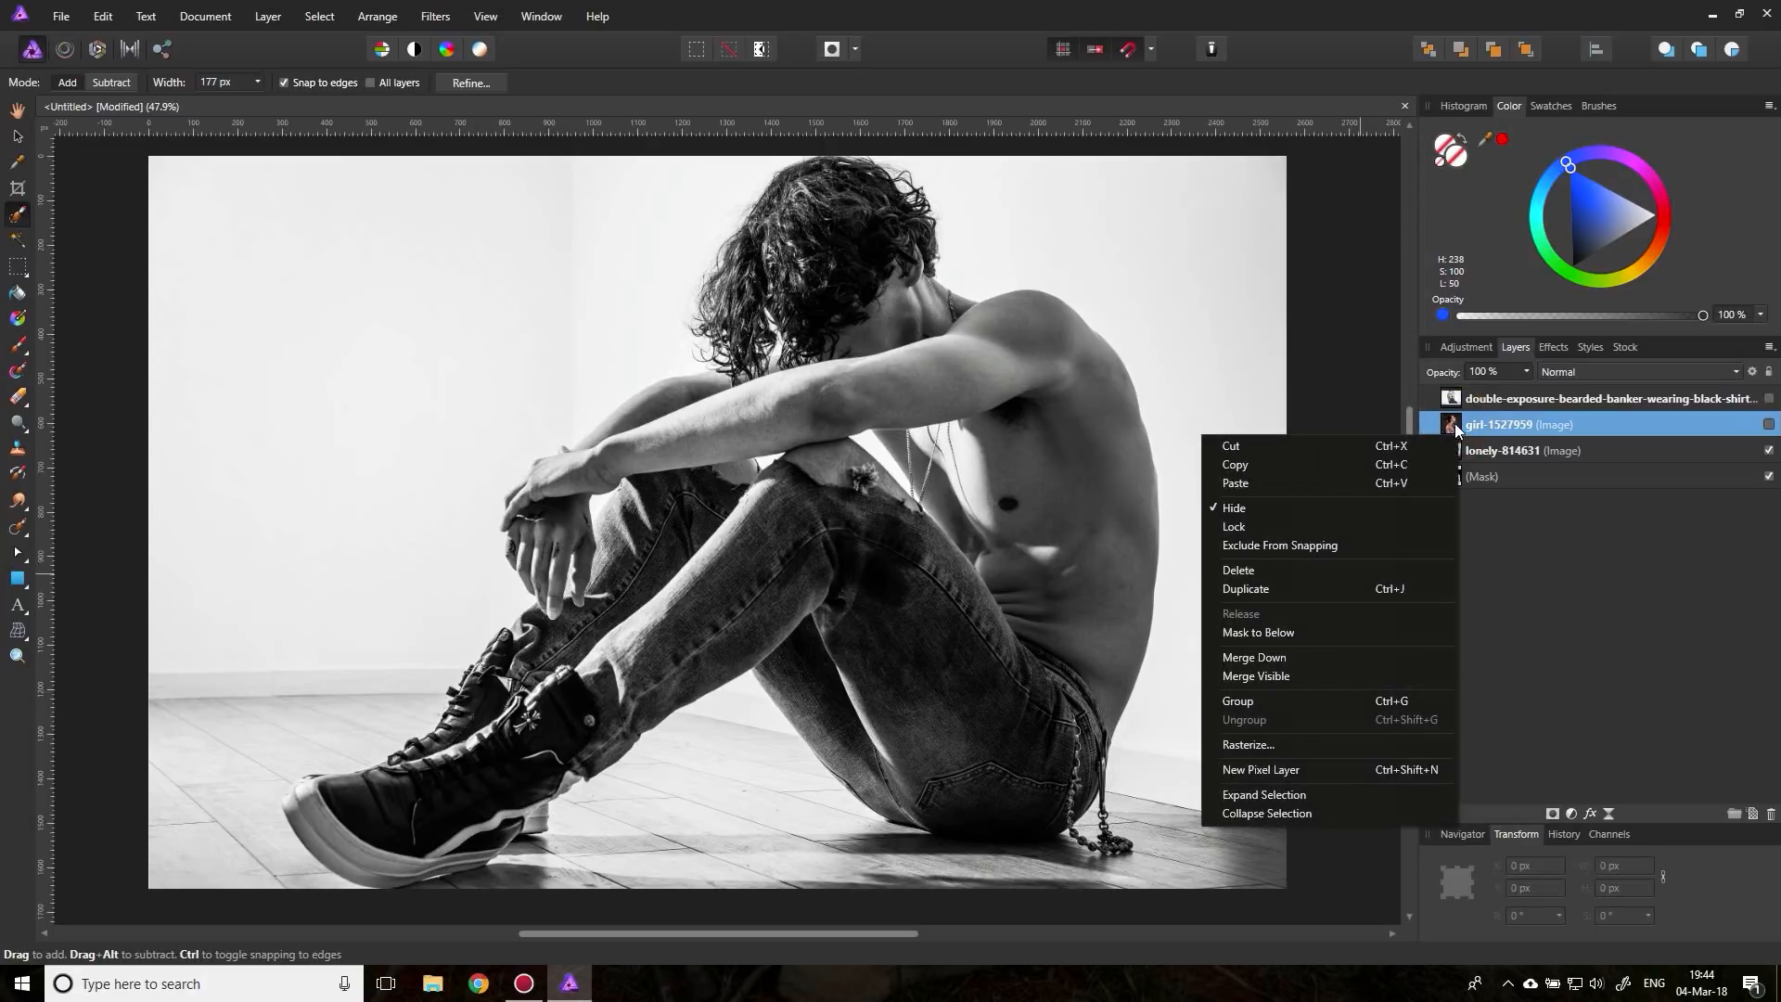
left_click(1243, 702)
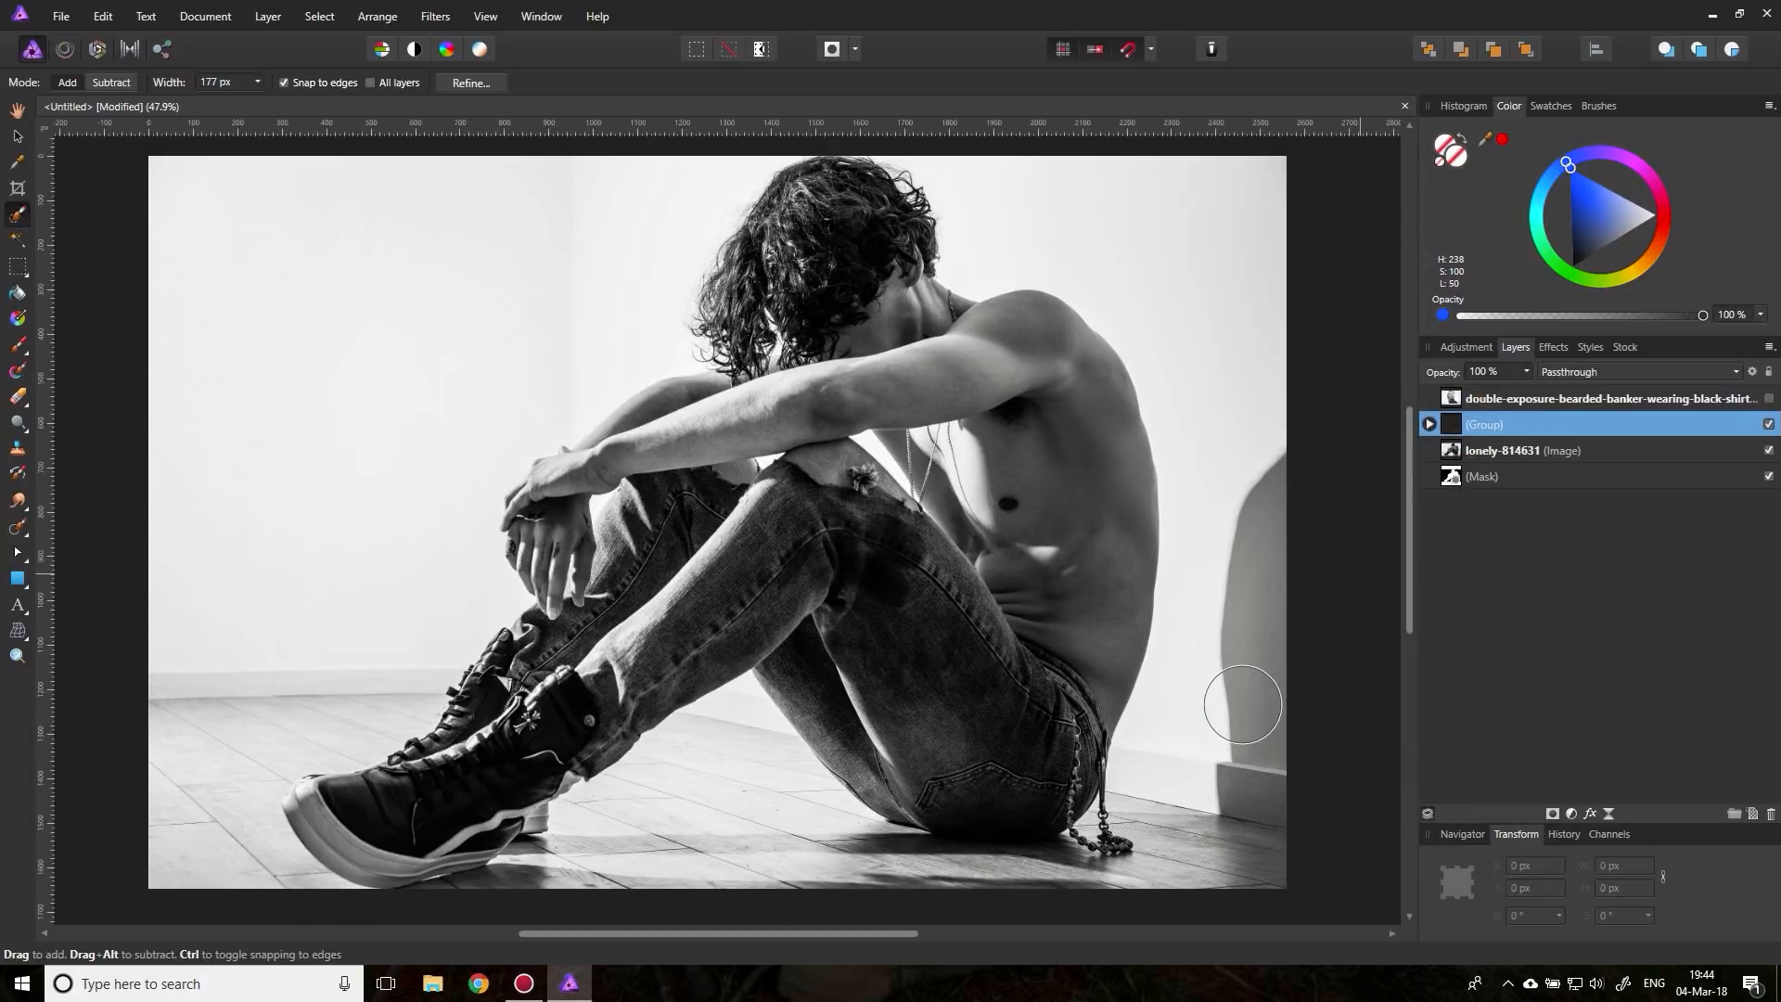
left_click(1428, 424)
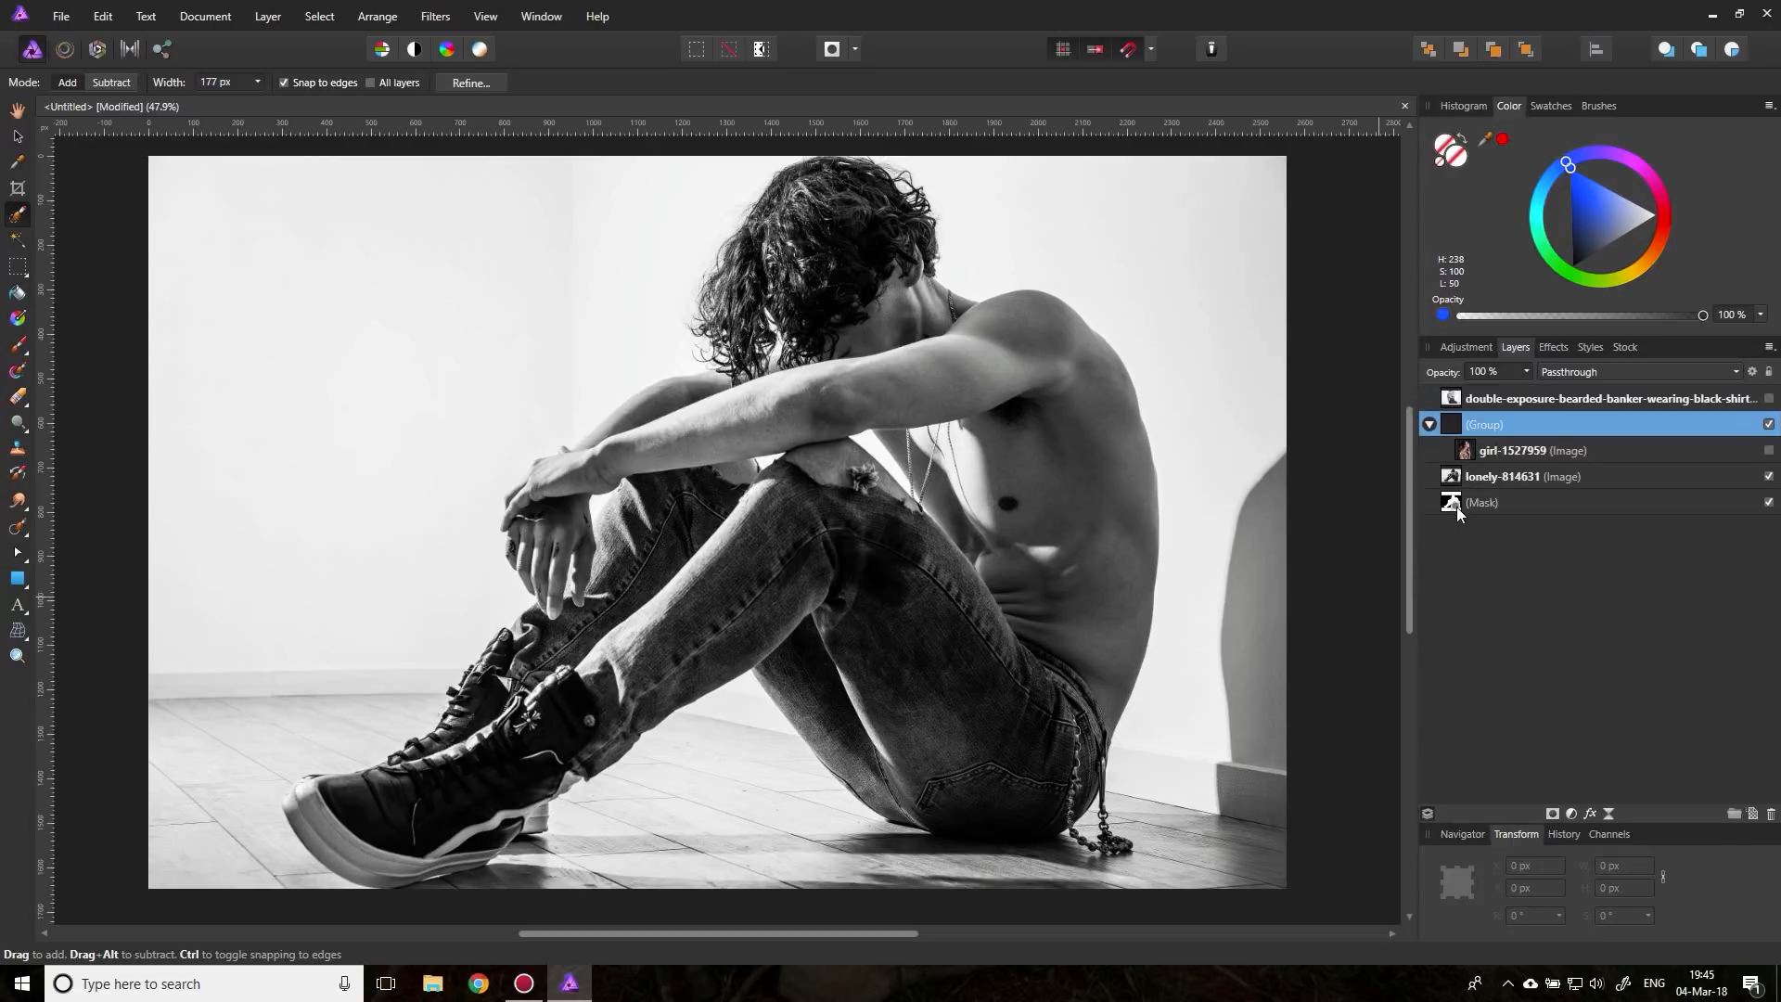
left_click_drag(1456, 506, 1479, 446)
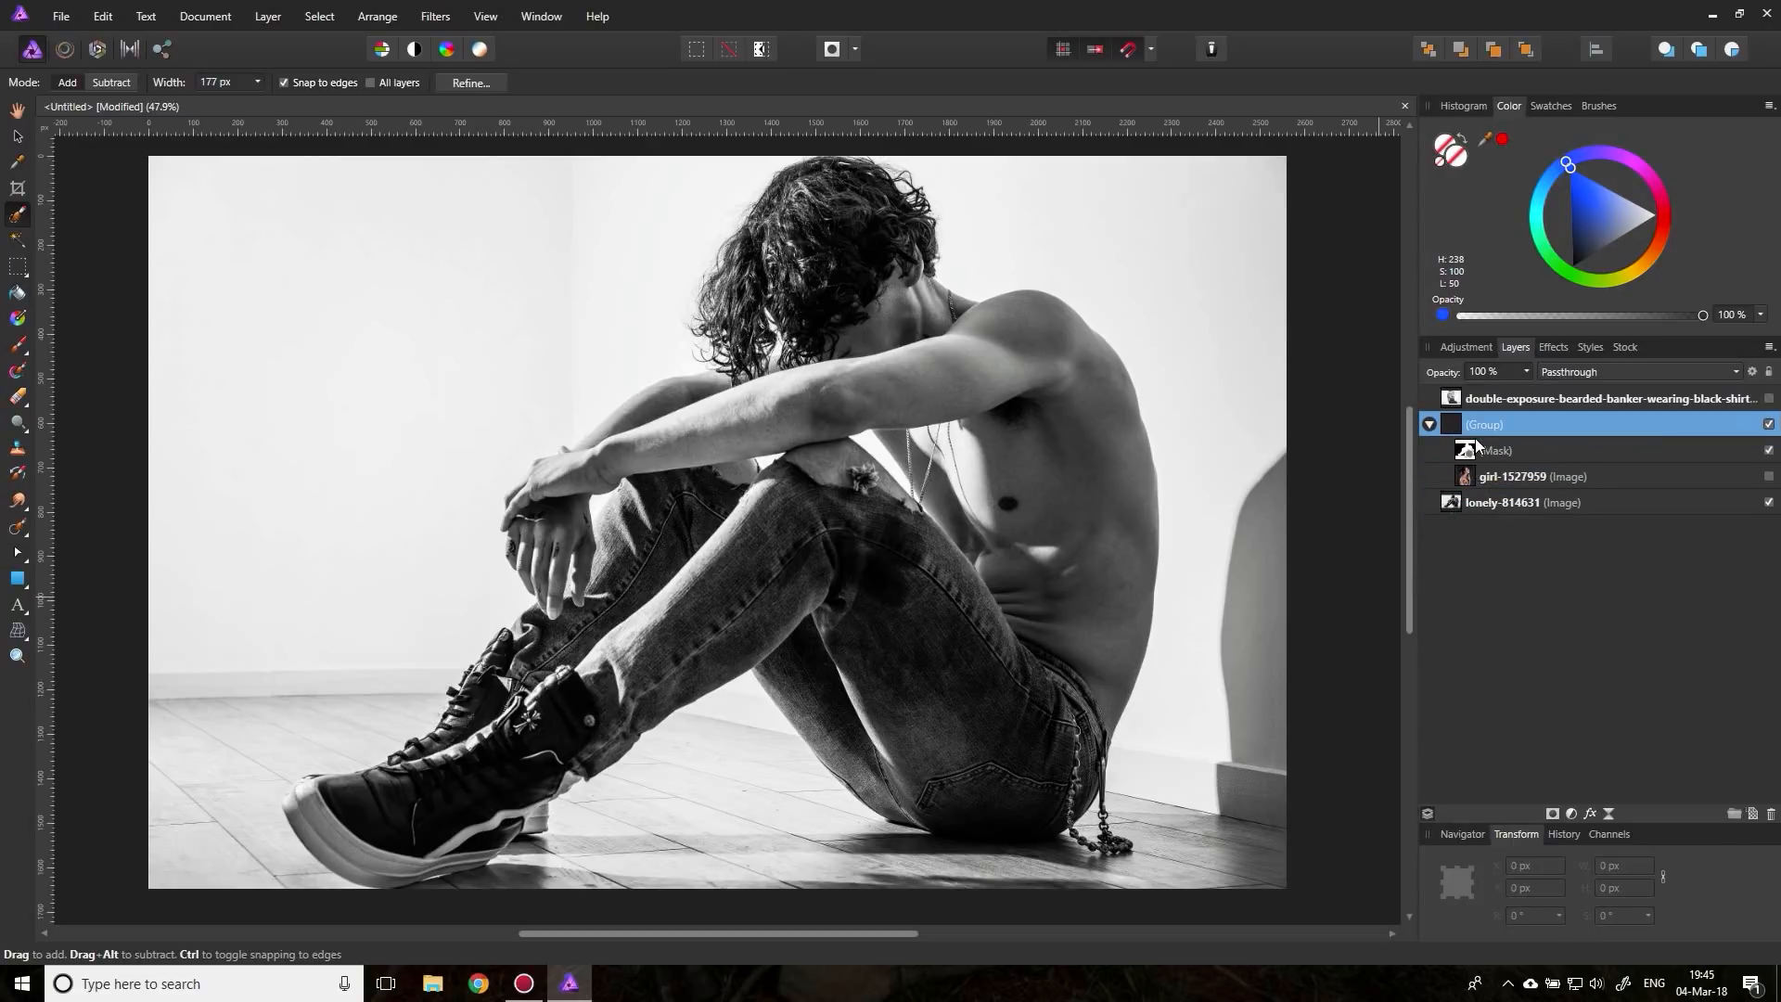
left_click(1768, 477)
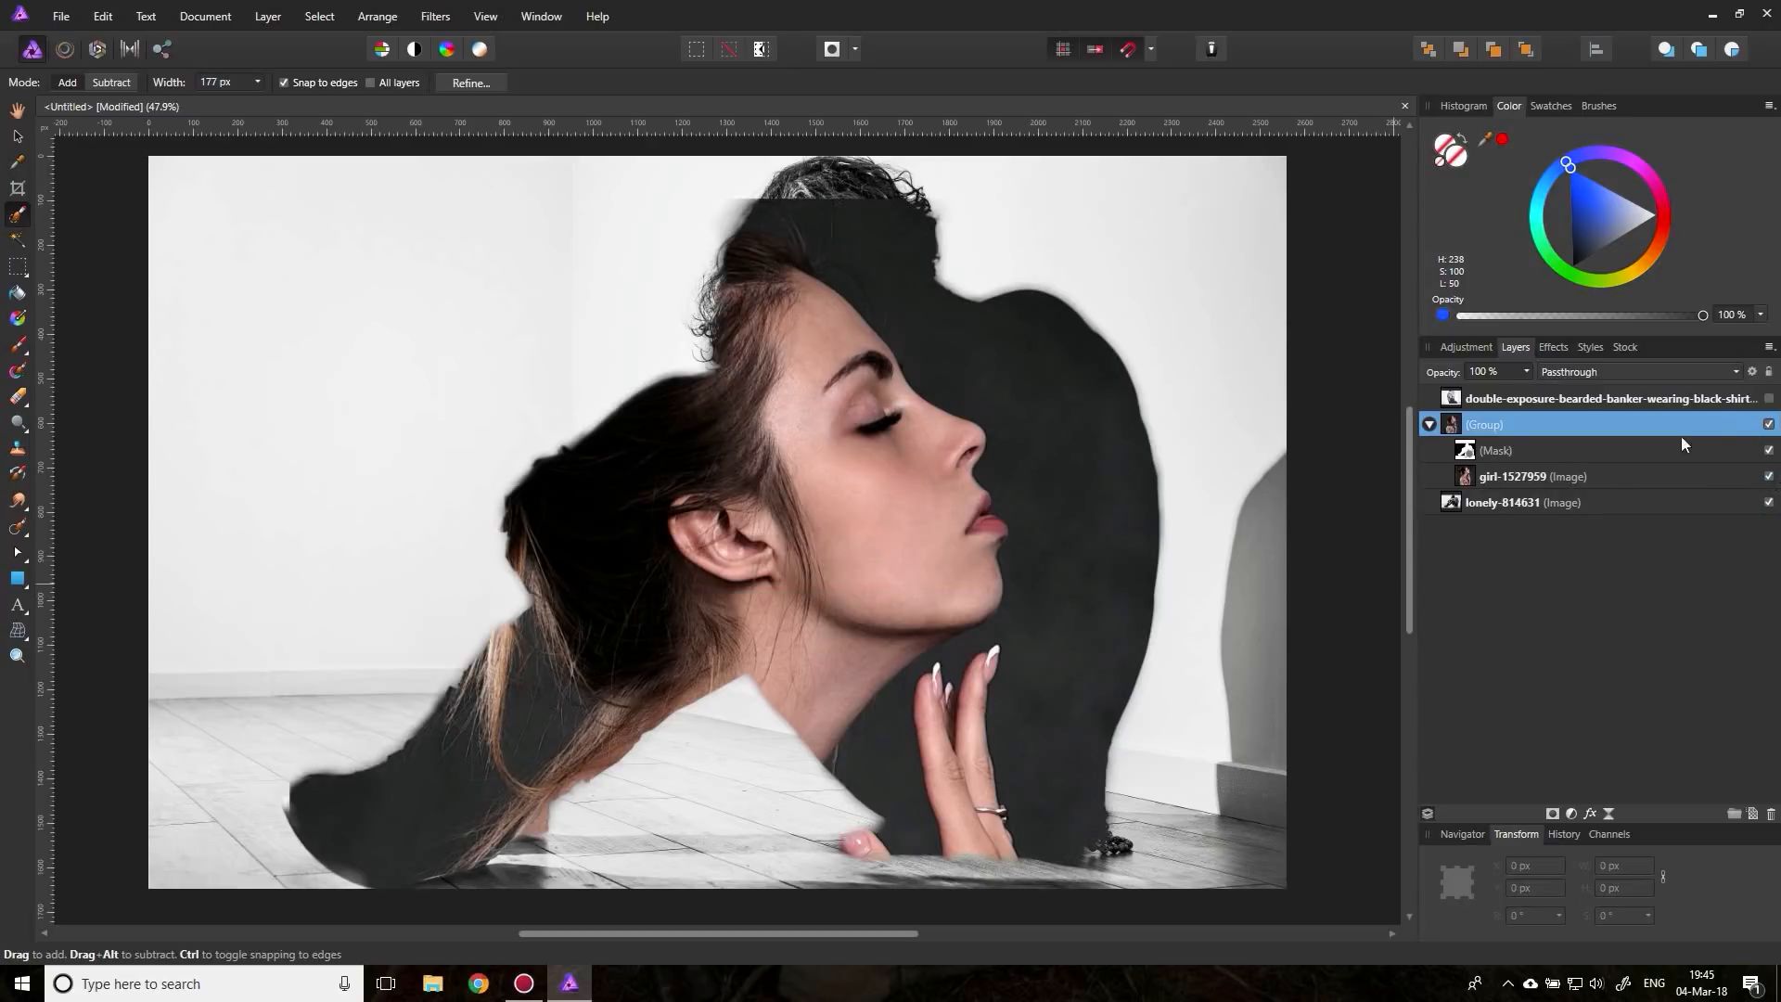
Step: Enlarge the girl-1527959 image to about 2685 × 3420 px and reposition the face inside the man's silhouette
left_click(18, 136)
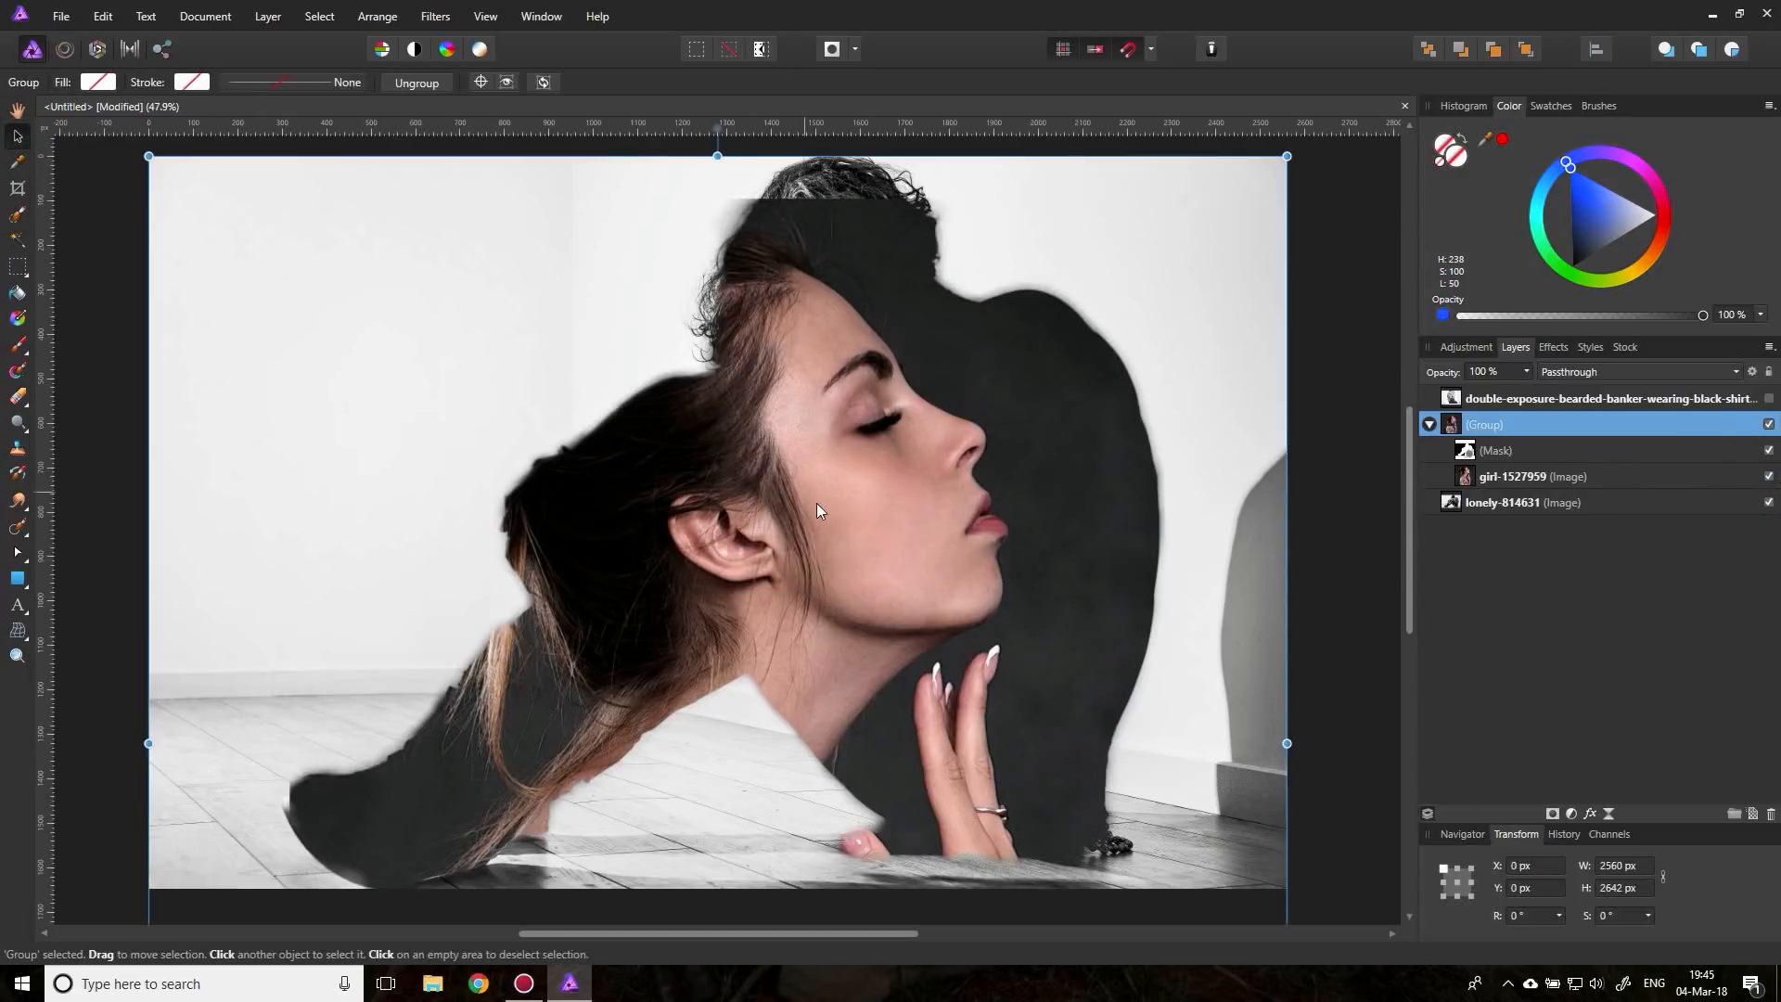
left_click(1468, 476)
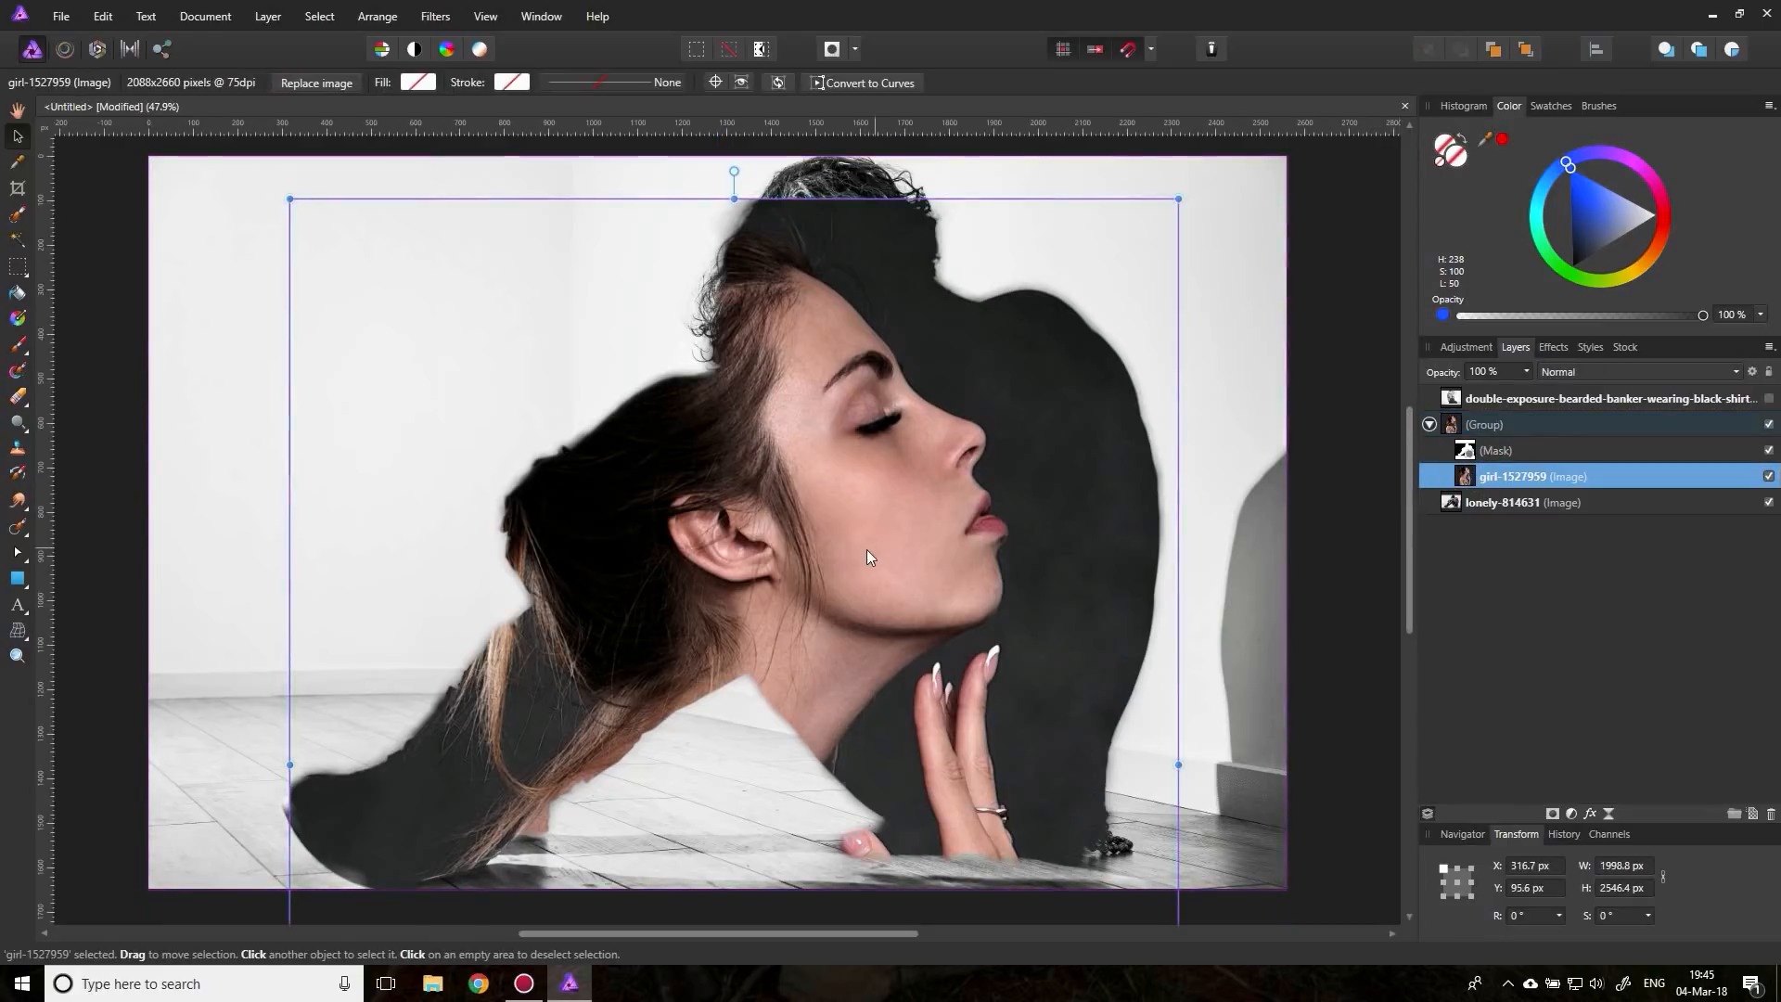
left_click_drag(866, 549, 944, 762)
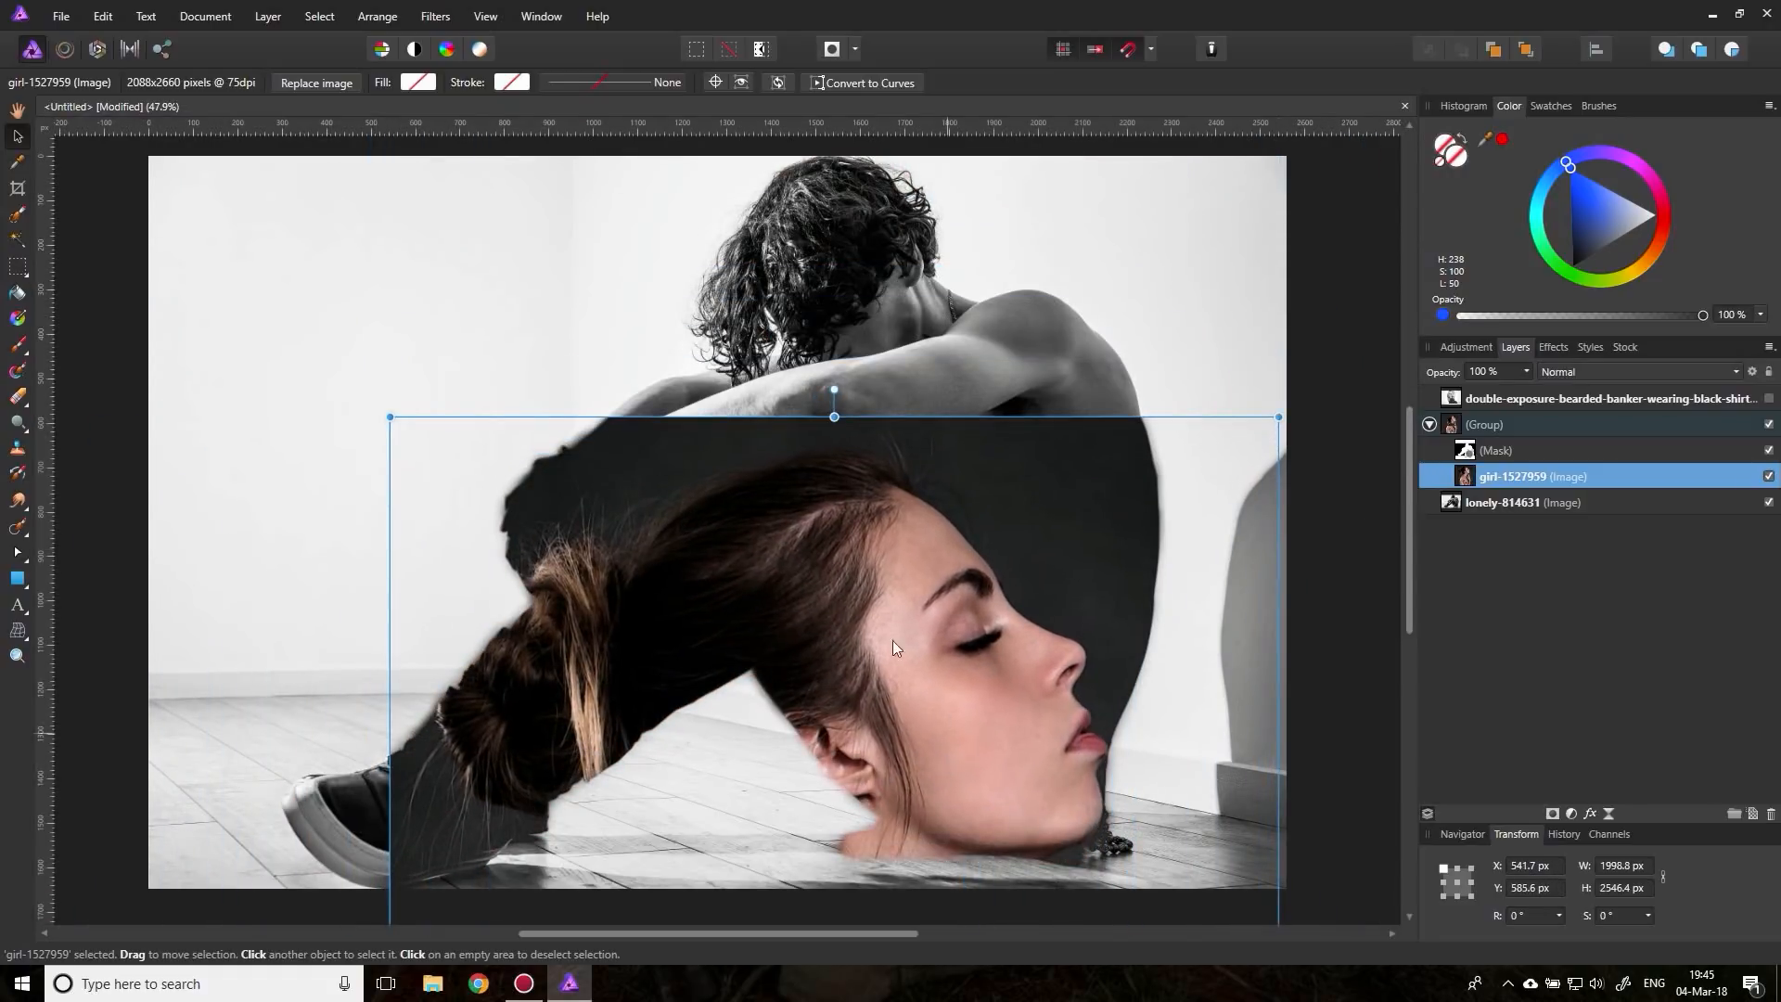
left_click_drag(389, 417, 85, 28)
left_click_drag(1026, 525, 1078, 744)
Step: Lower the girl image's opacity to 61% and fit the face to the man's body at about 2921 × 3721 px
left_click(1527, 372)
left_click_drag(1521, 391, 1479, 395)
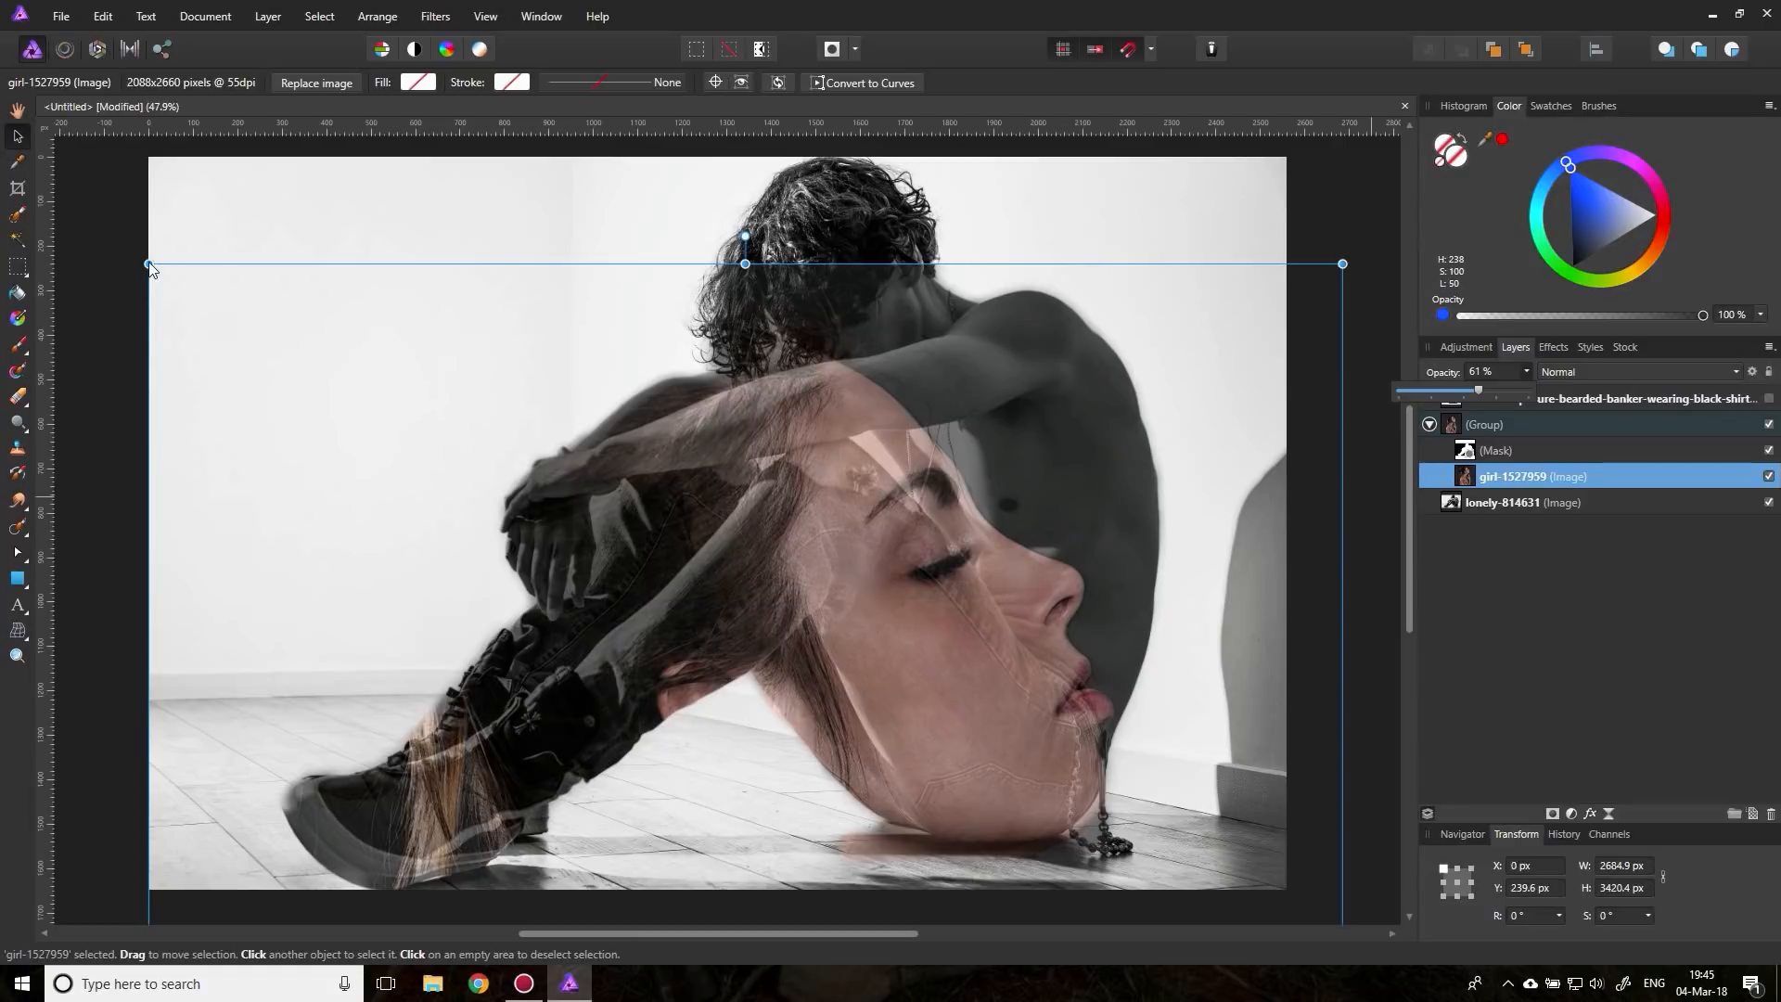
left_click_drag(148, 266, 44, 130)
left_click_drag(822, 596, 833, 651)
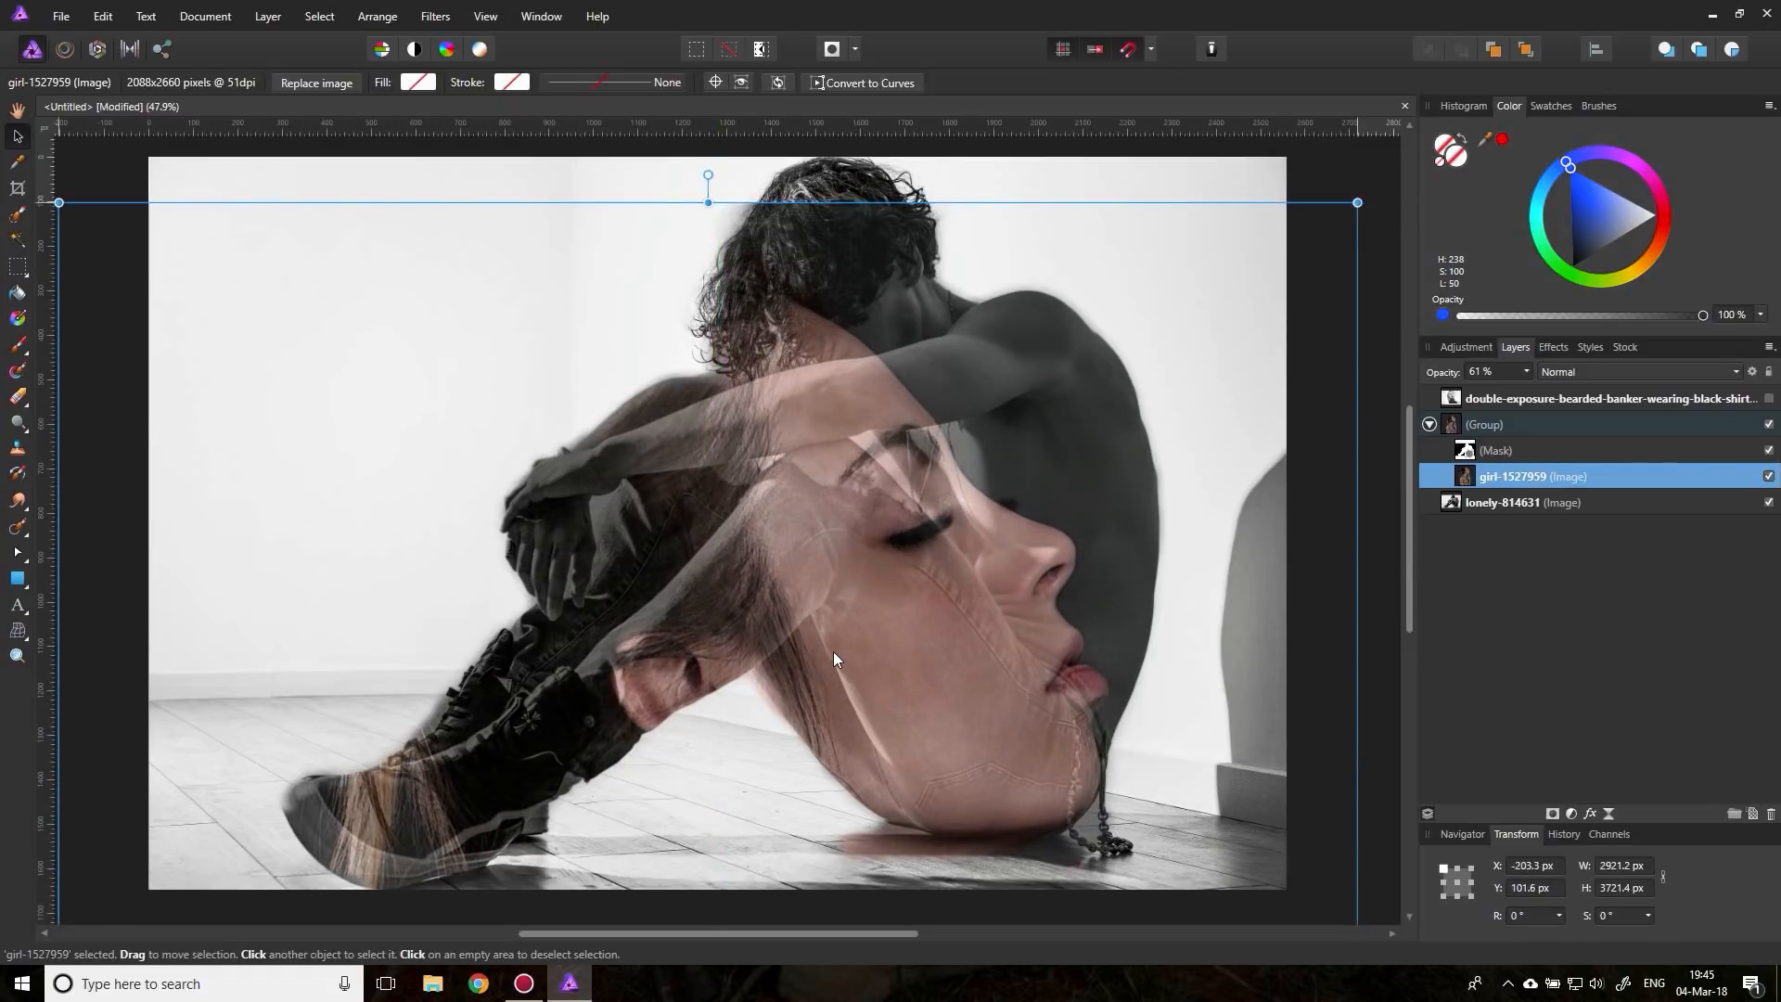
left_click(107, 171)
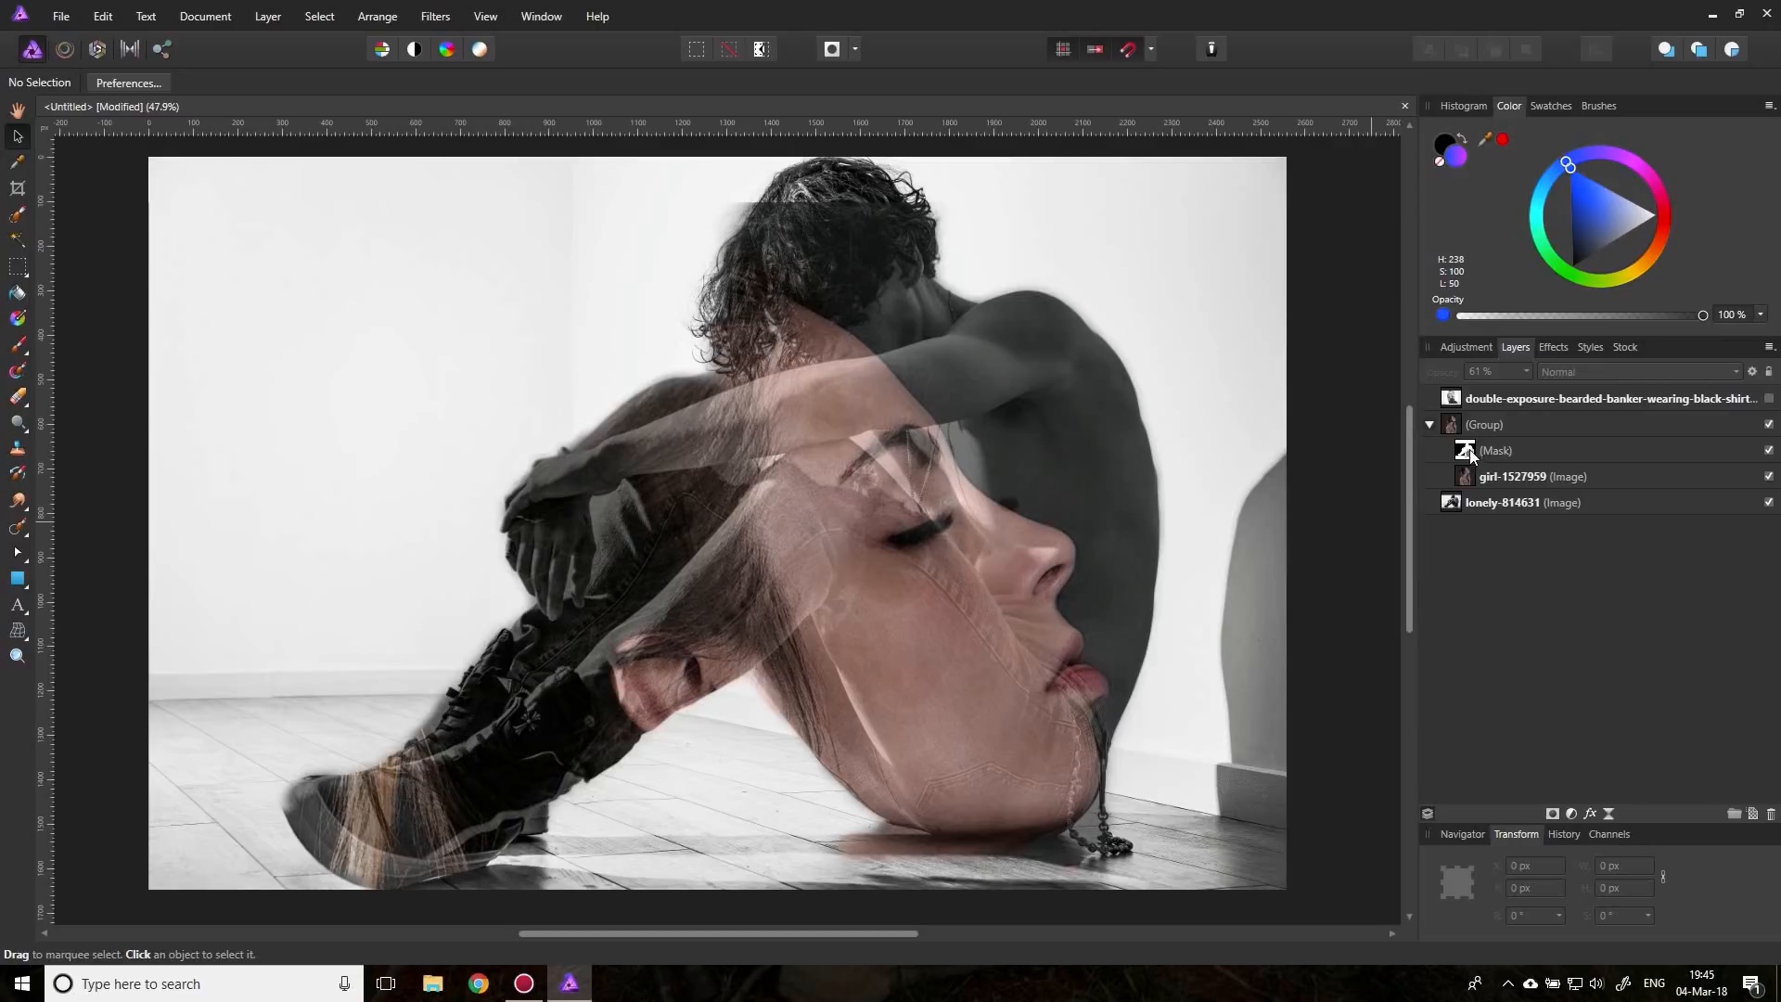
Step: Move the girl-1527959 layer out of the group to the top of the stack and restore its opacity to 100%
left_click(1467, 484)
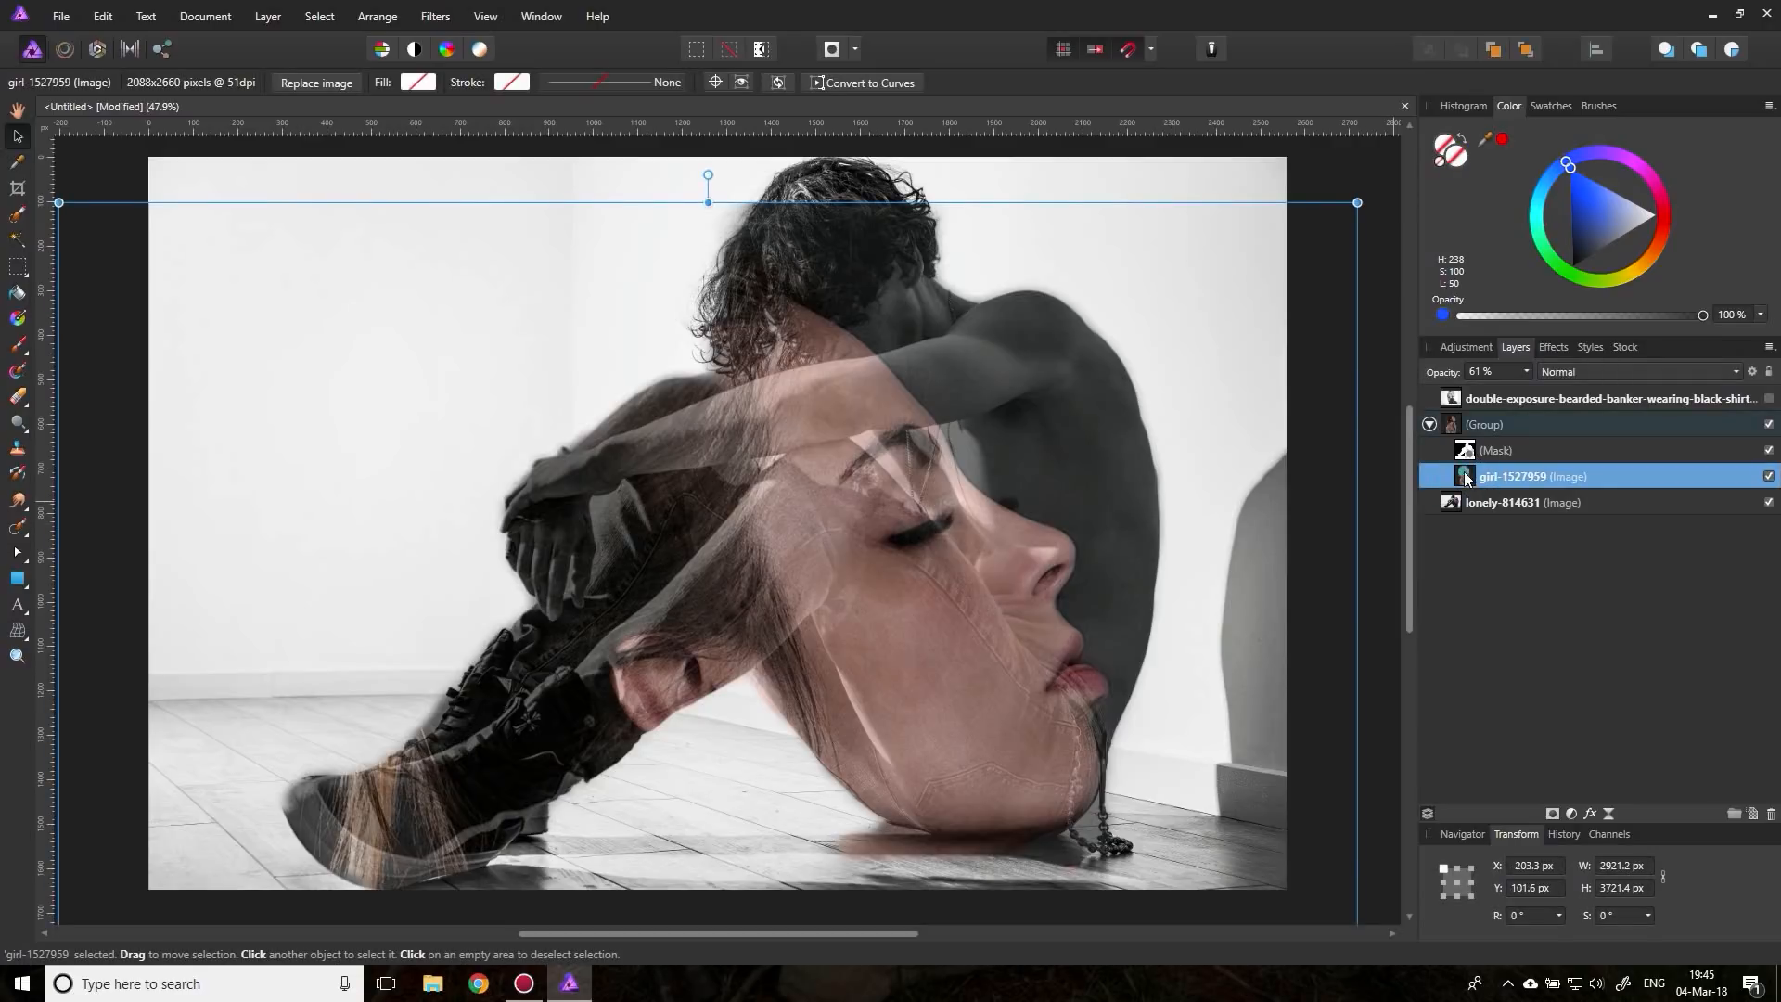
left_click_drag(1466, 473, 1607, 397)
left_click(1526, 371)
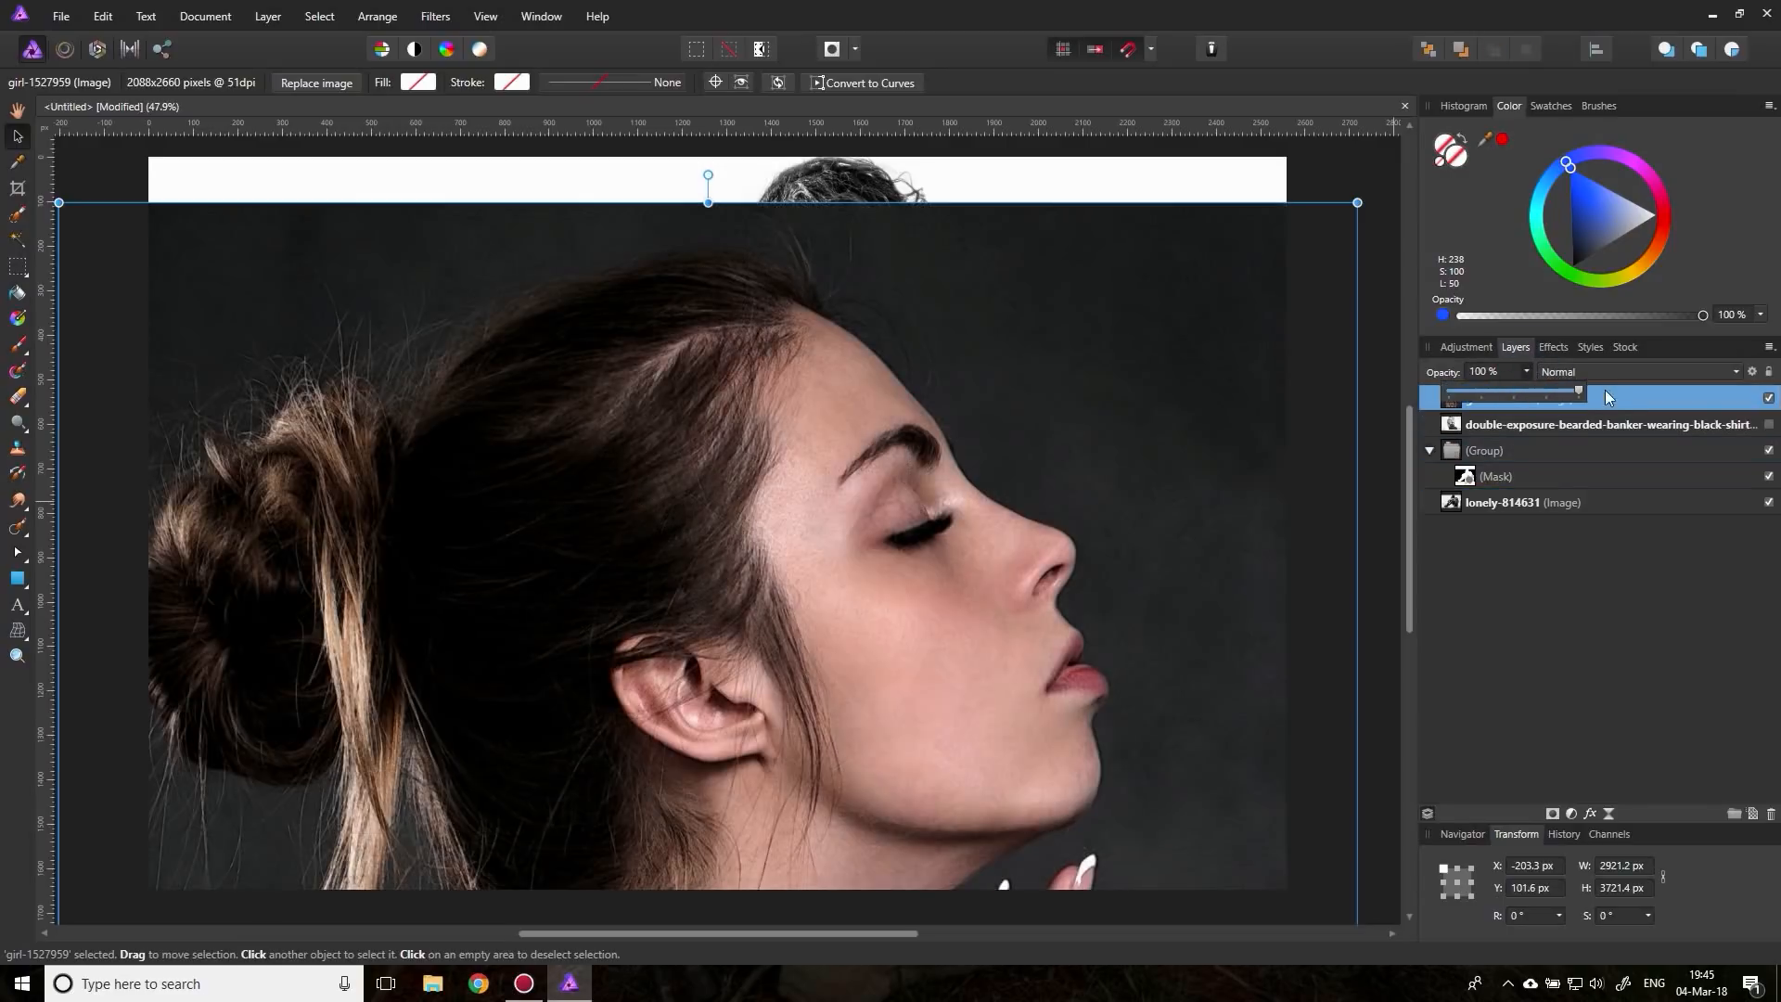
left_click(1530, 371)
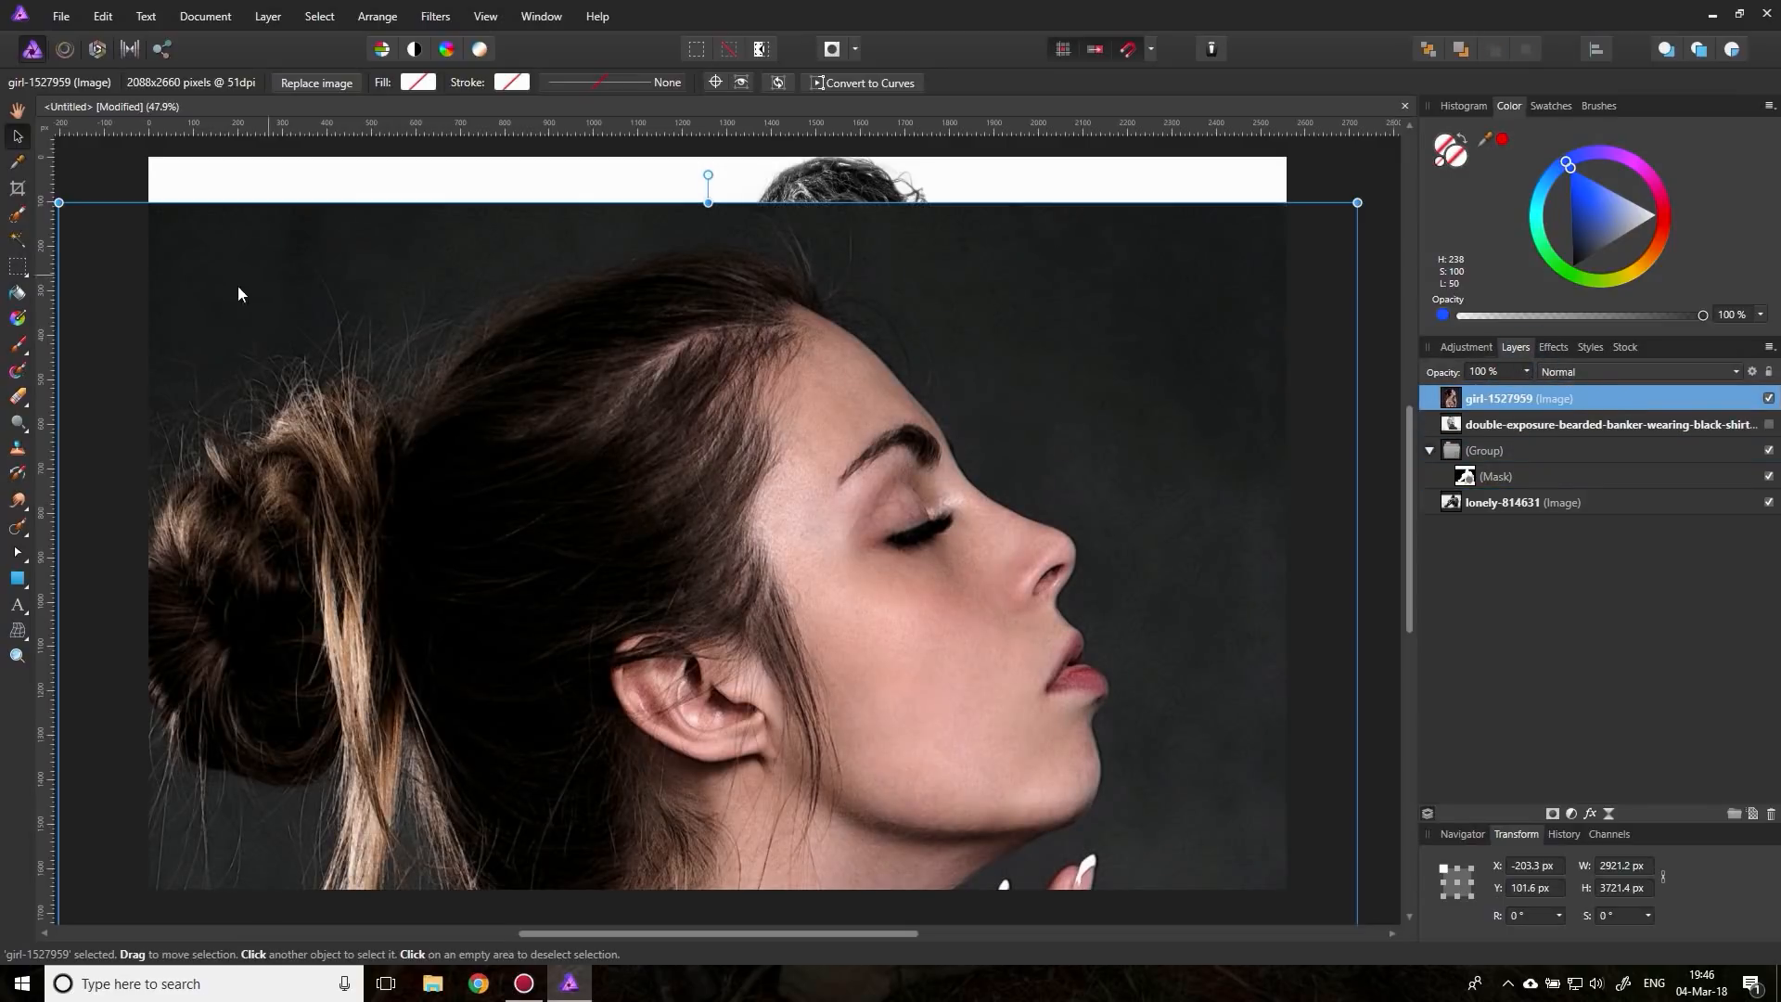
Step: Select the woman's head, hair bun and neck on the girl-1527959 layer with the Selection Brush
left_click(16, 215)
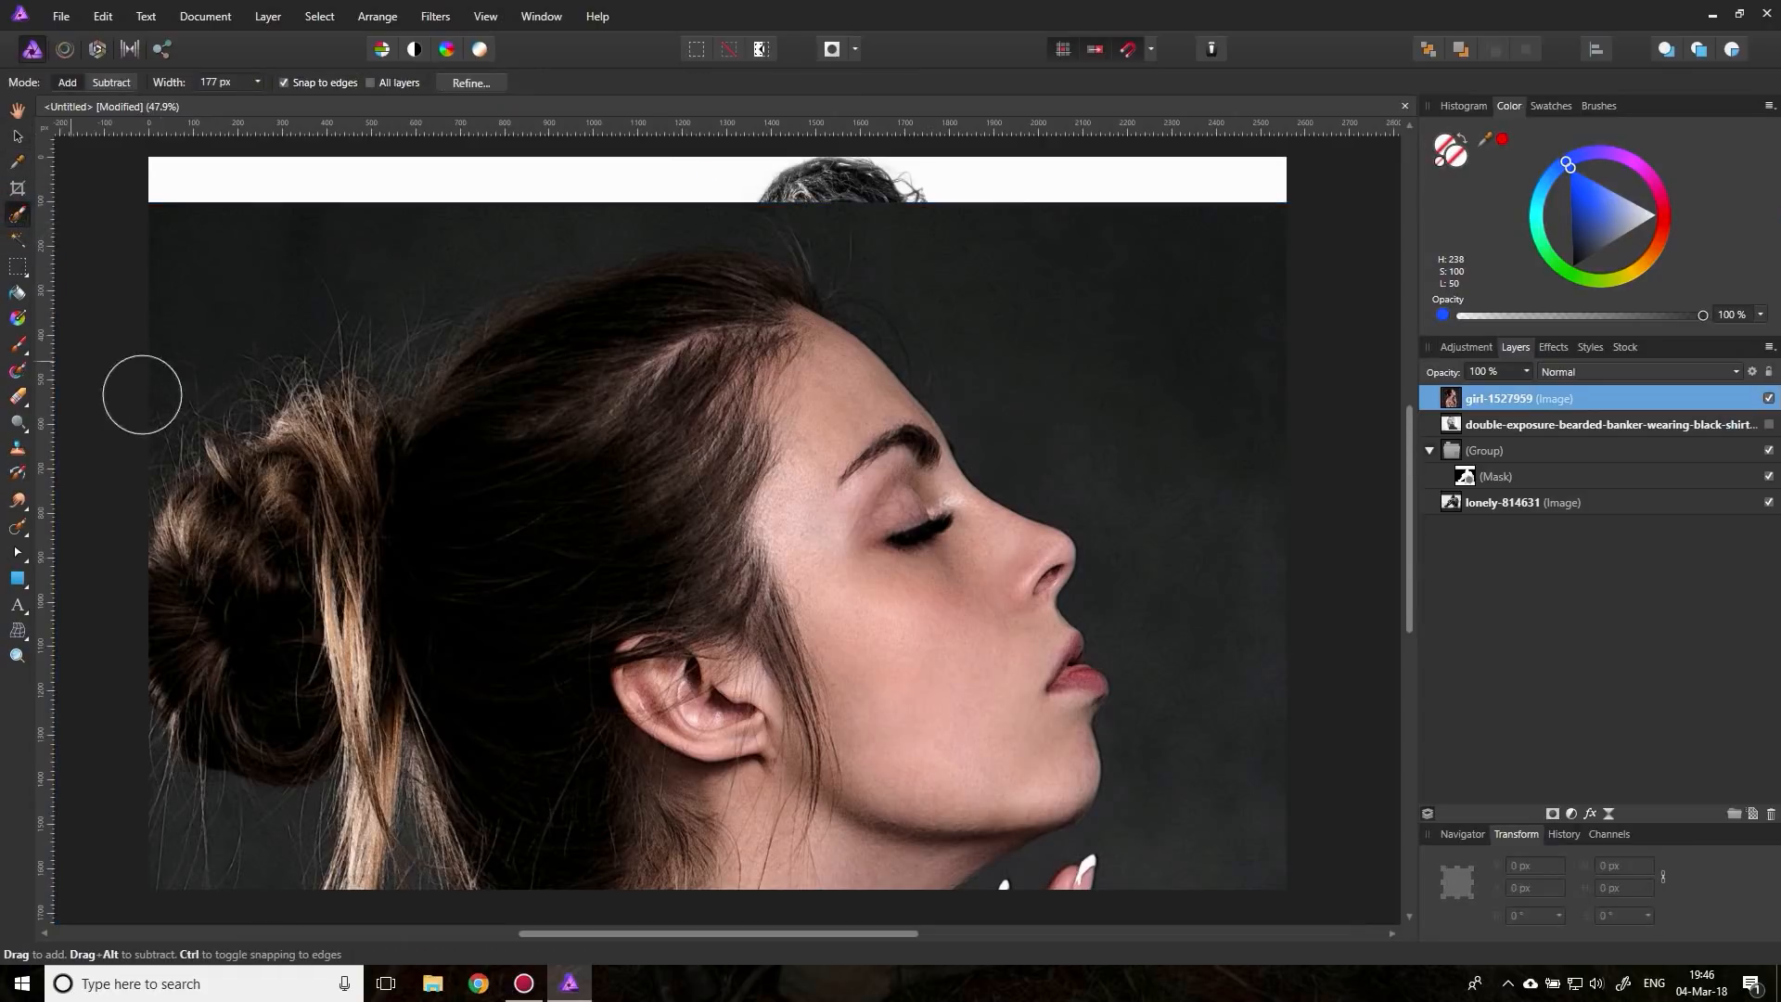
mouse_move(238, 541)
left_mouse_down()
mouse_move(444, 483)
mouse_move(664, 349)
mouse_move(835, 399)
mouse_move(977, 730)
mouse_move(876, 854)
mouse_move(941, 816)
mouse_move(1030, 844)
mouse_move(1011, 862)
left_mouse_up()
mouse_move(721, 753)
left_mouse_down()
mouse_move(674, 405)
mouse_move(674, 458)
mouse_move(487, 595)
mouse_move(439, 673)
mouse_move(518, 741)
mouse_move(547, 837)
mouse_move(602, 787)
mouse_move(528, 615)
mouse_move(368, 684)
mouse_move(379, 742)
mouse_move(373, 538)
mouse_move(273, 531)
mouse_move(222, 674)
mouse_move(246, 724)
mouse_move(323, 718)
mouse_move(275, 554)
mouse_move(370, 443)
mouse_move(424, 418)
mouse_move(354, 444)
mouse_move(583, 322)
mouse_move(720, 303)
mouse_move(771, 326)
mouse_move(733, 305)
left_mouse_up()
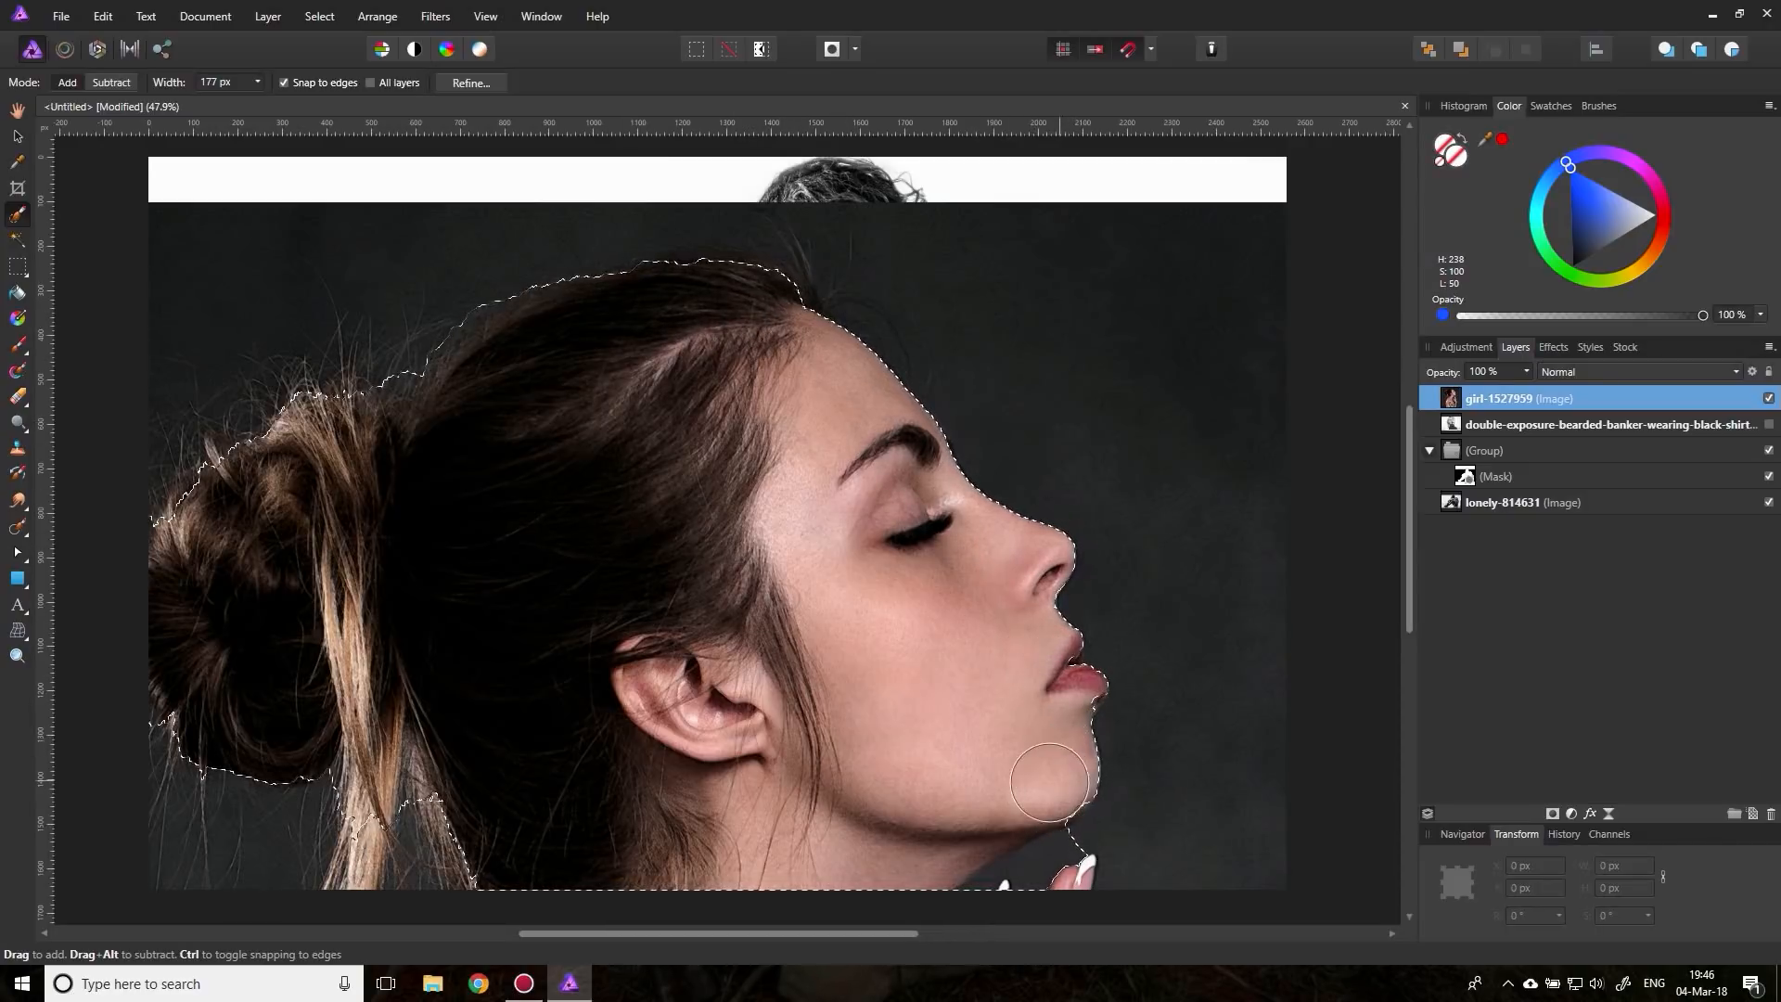
Step: Refine the head selection by marking the area below the chin as background and the jawline as foreground, and apply it
left_click(473, 87)
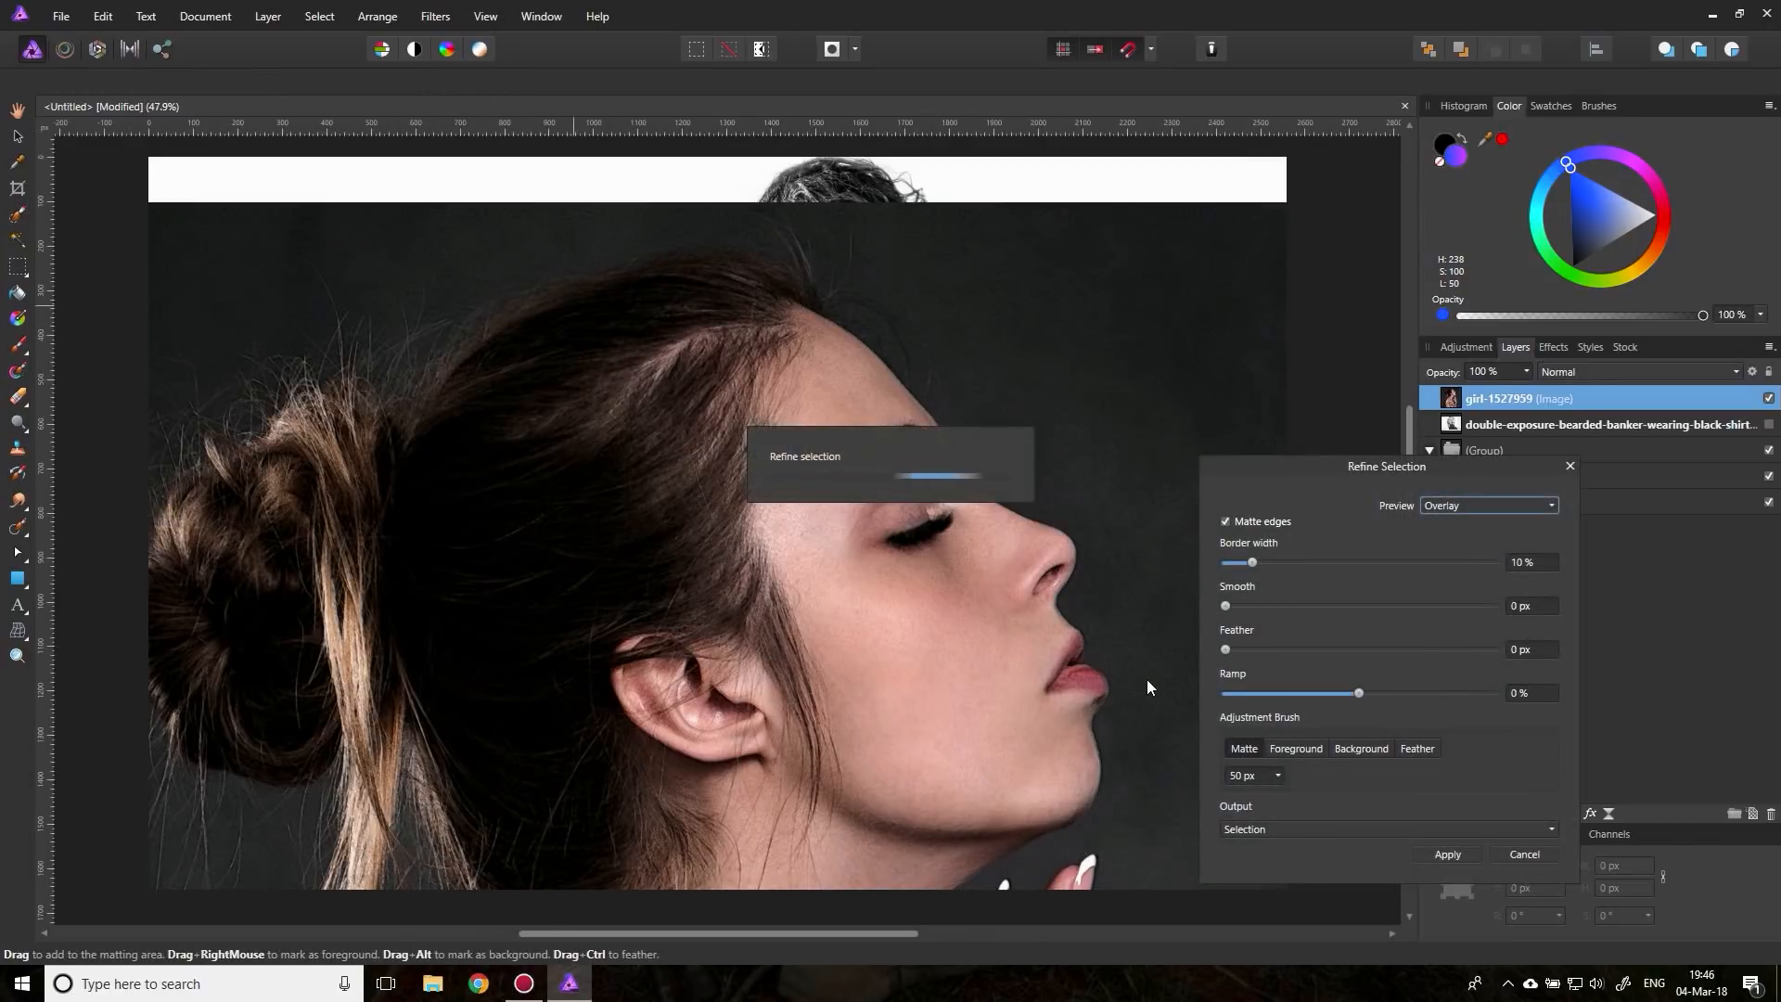
left_click(1354, 751)
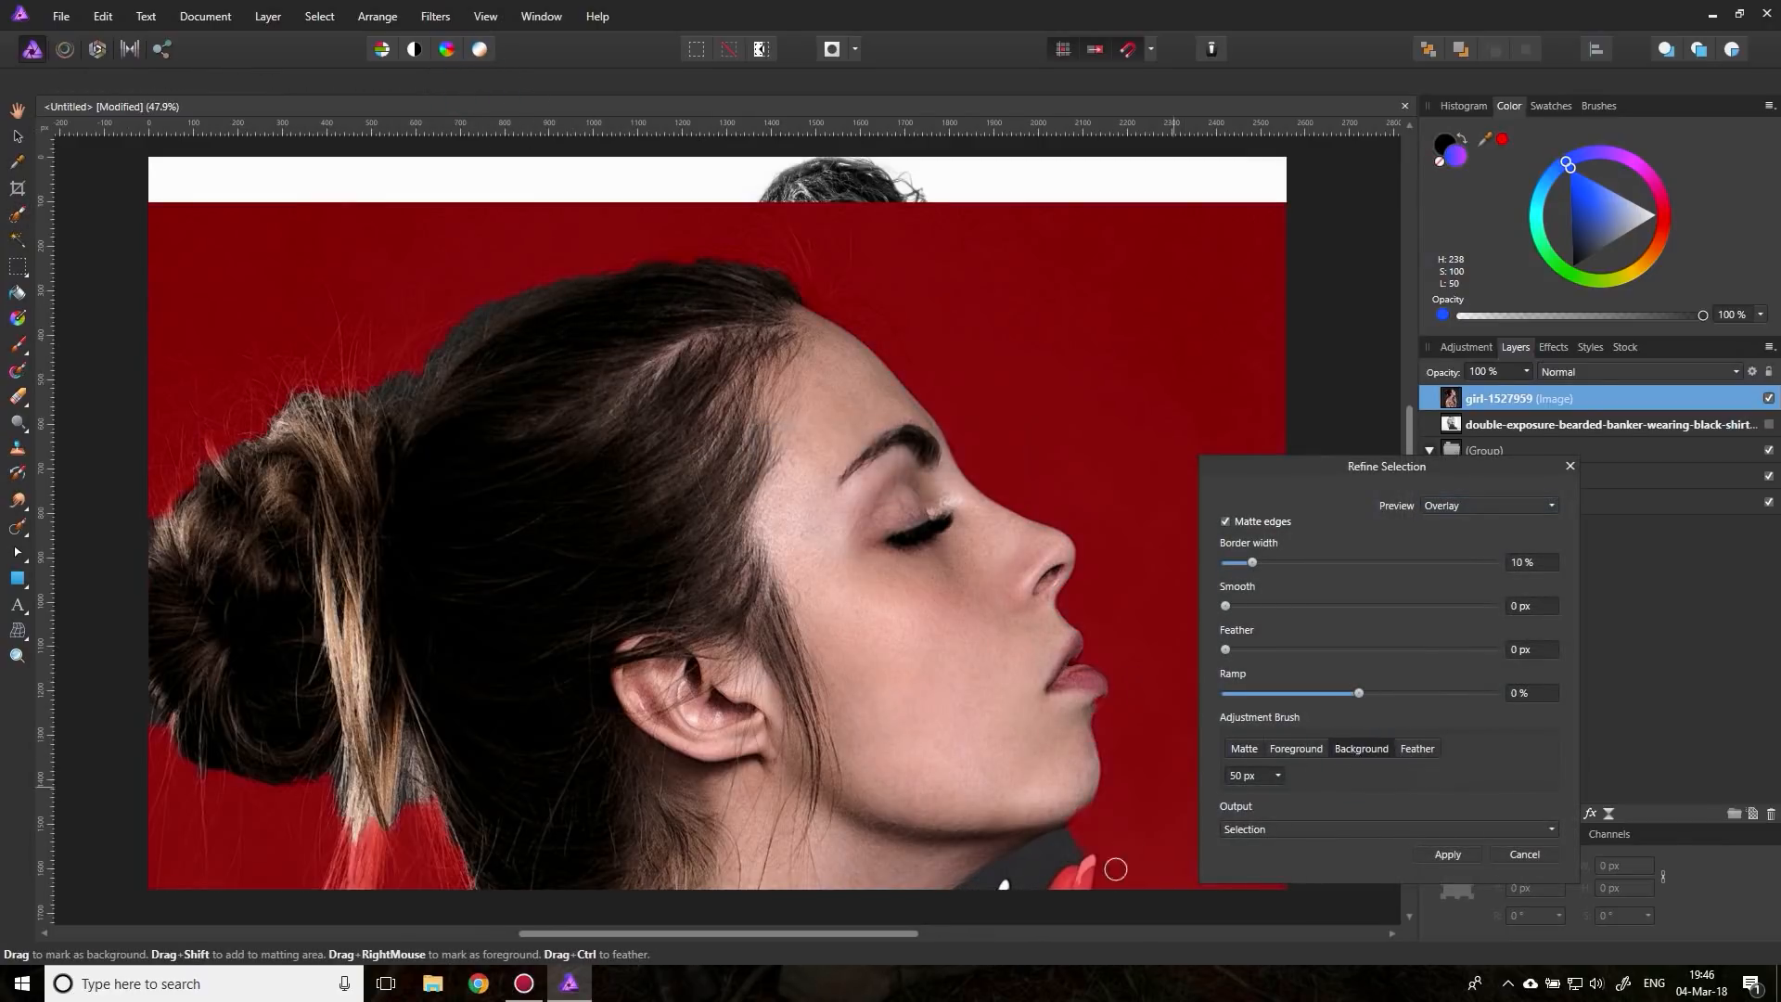
mouse_move(1070, 842)
left_mouse_down()
mouse_move(1001, 867)
mouse_move(1039, 844)
mouse_move(1055, 857)
mouse_move(1035, 887)
mouse_move(986, 882)
left_mouse_up()
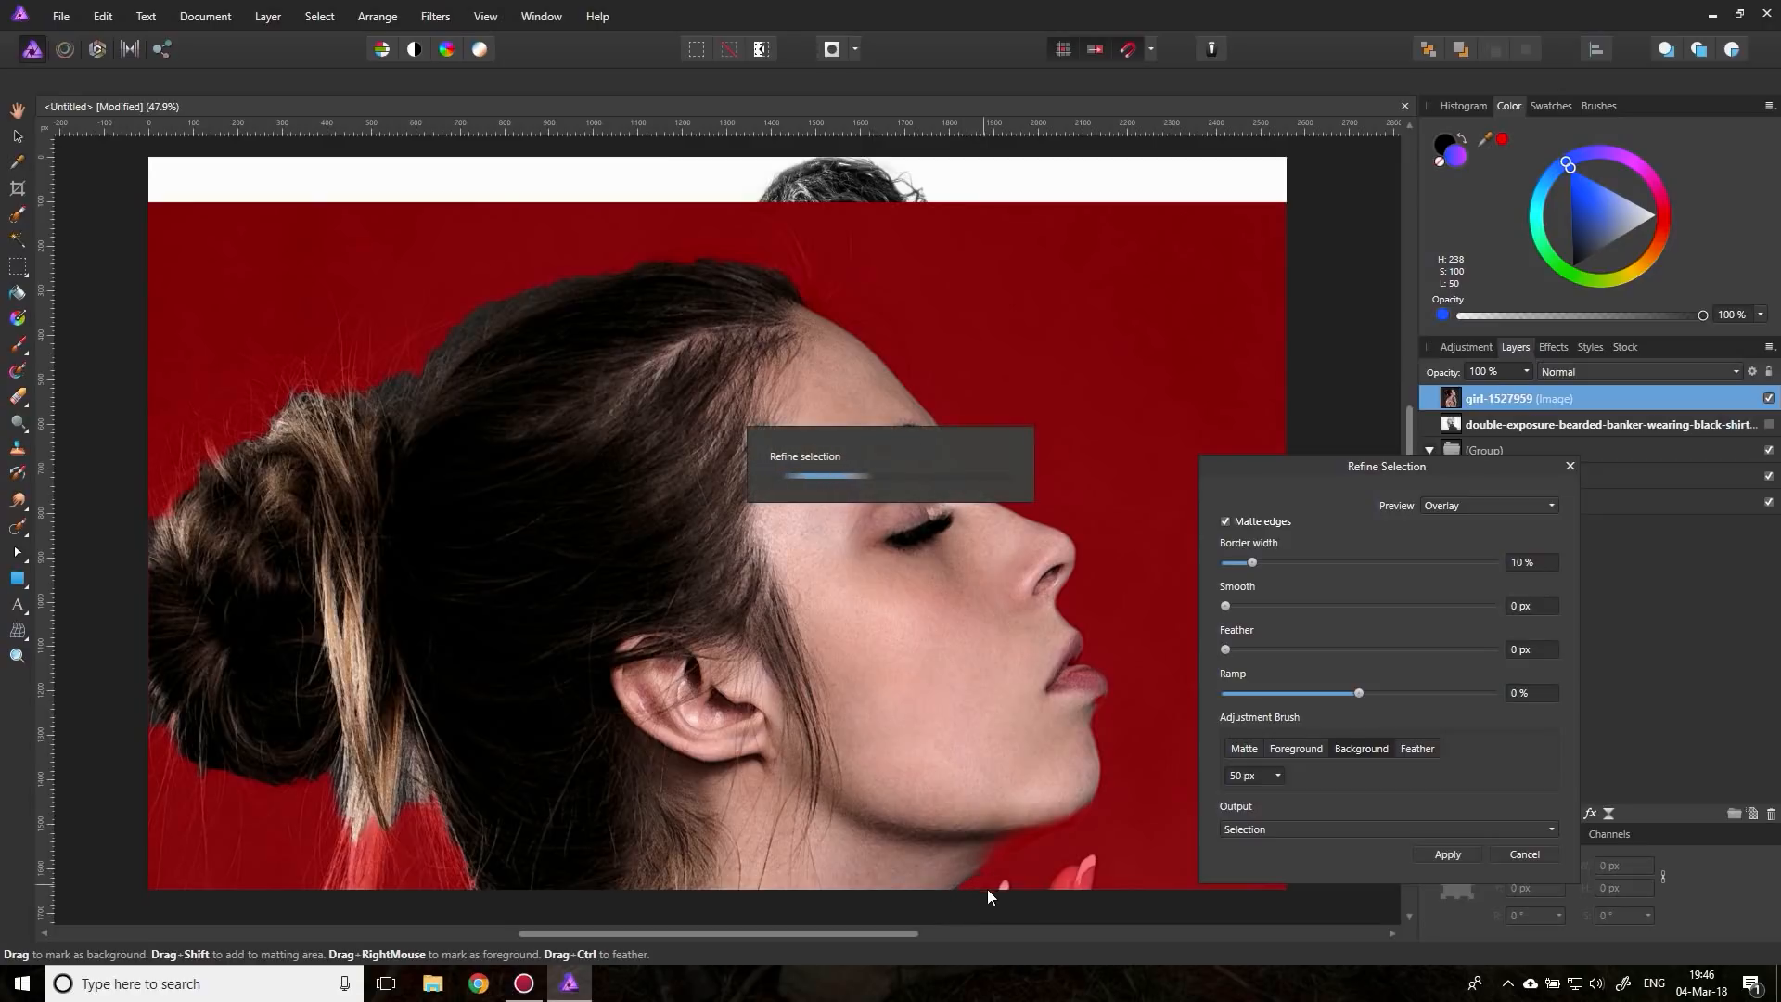
left_click(1300, 748)
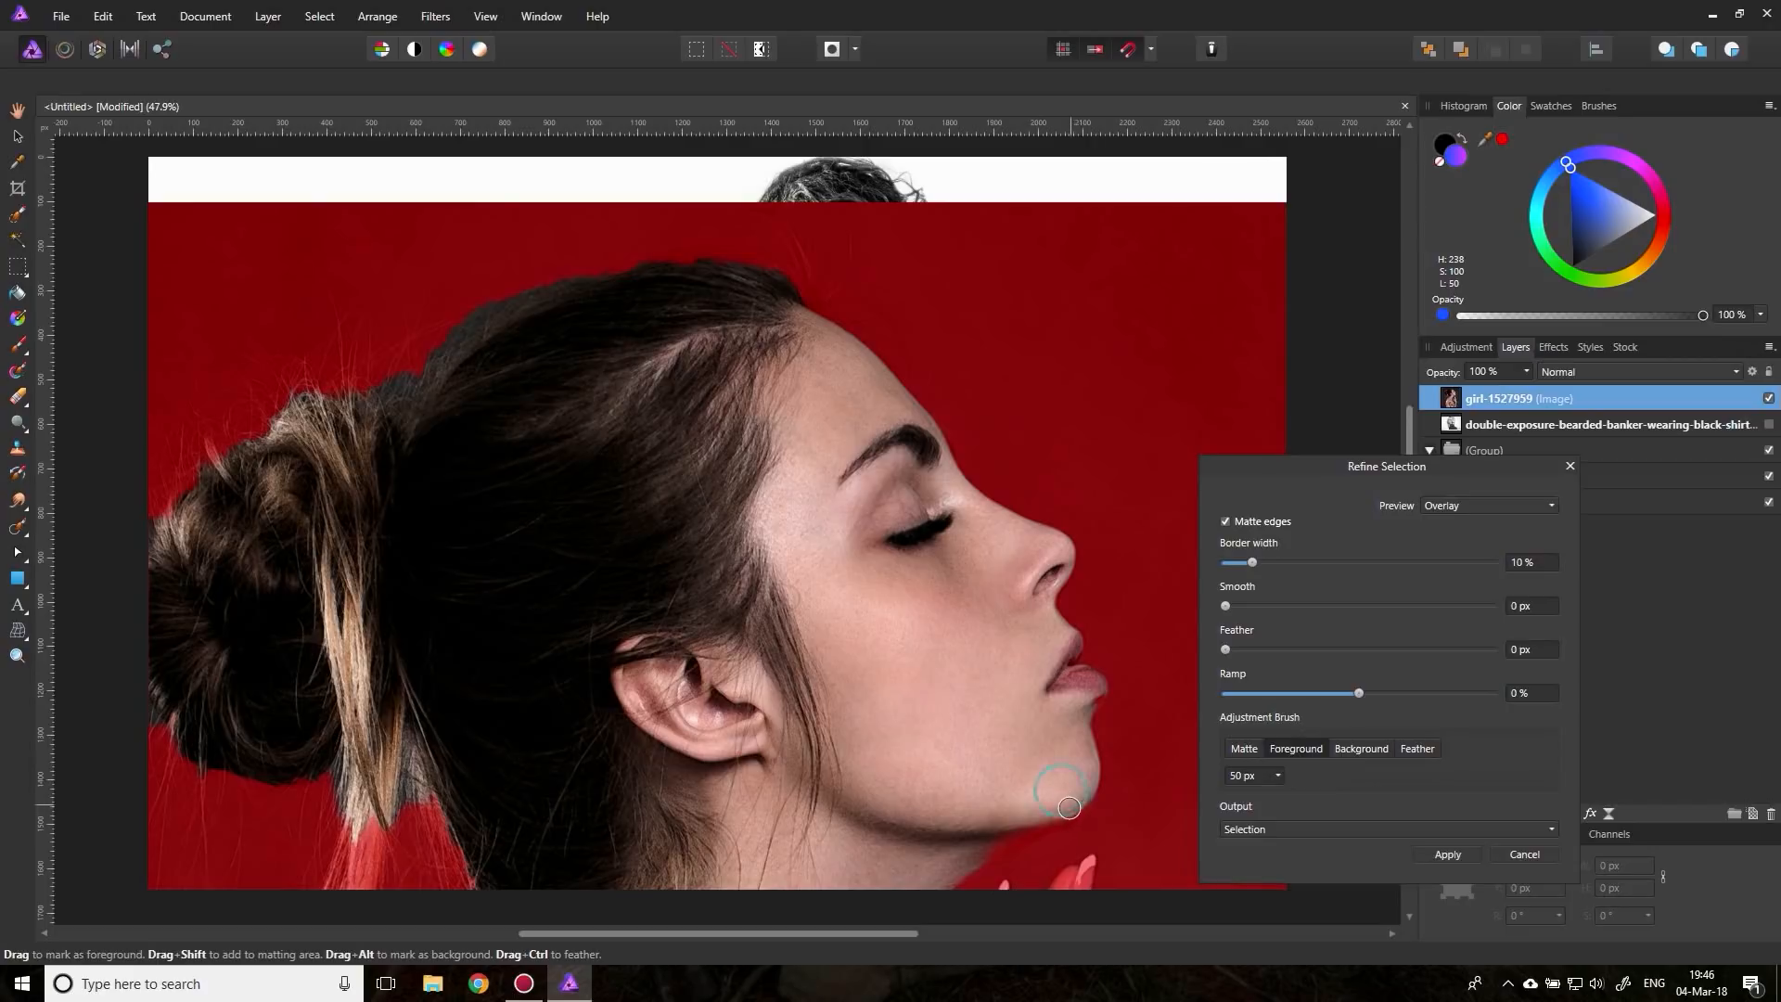
left_click_drag(999, 843, 956, 832)
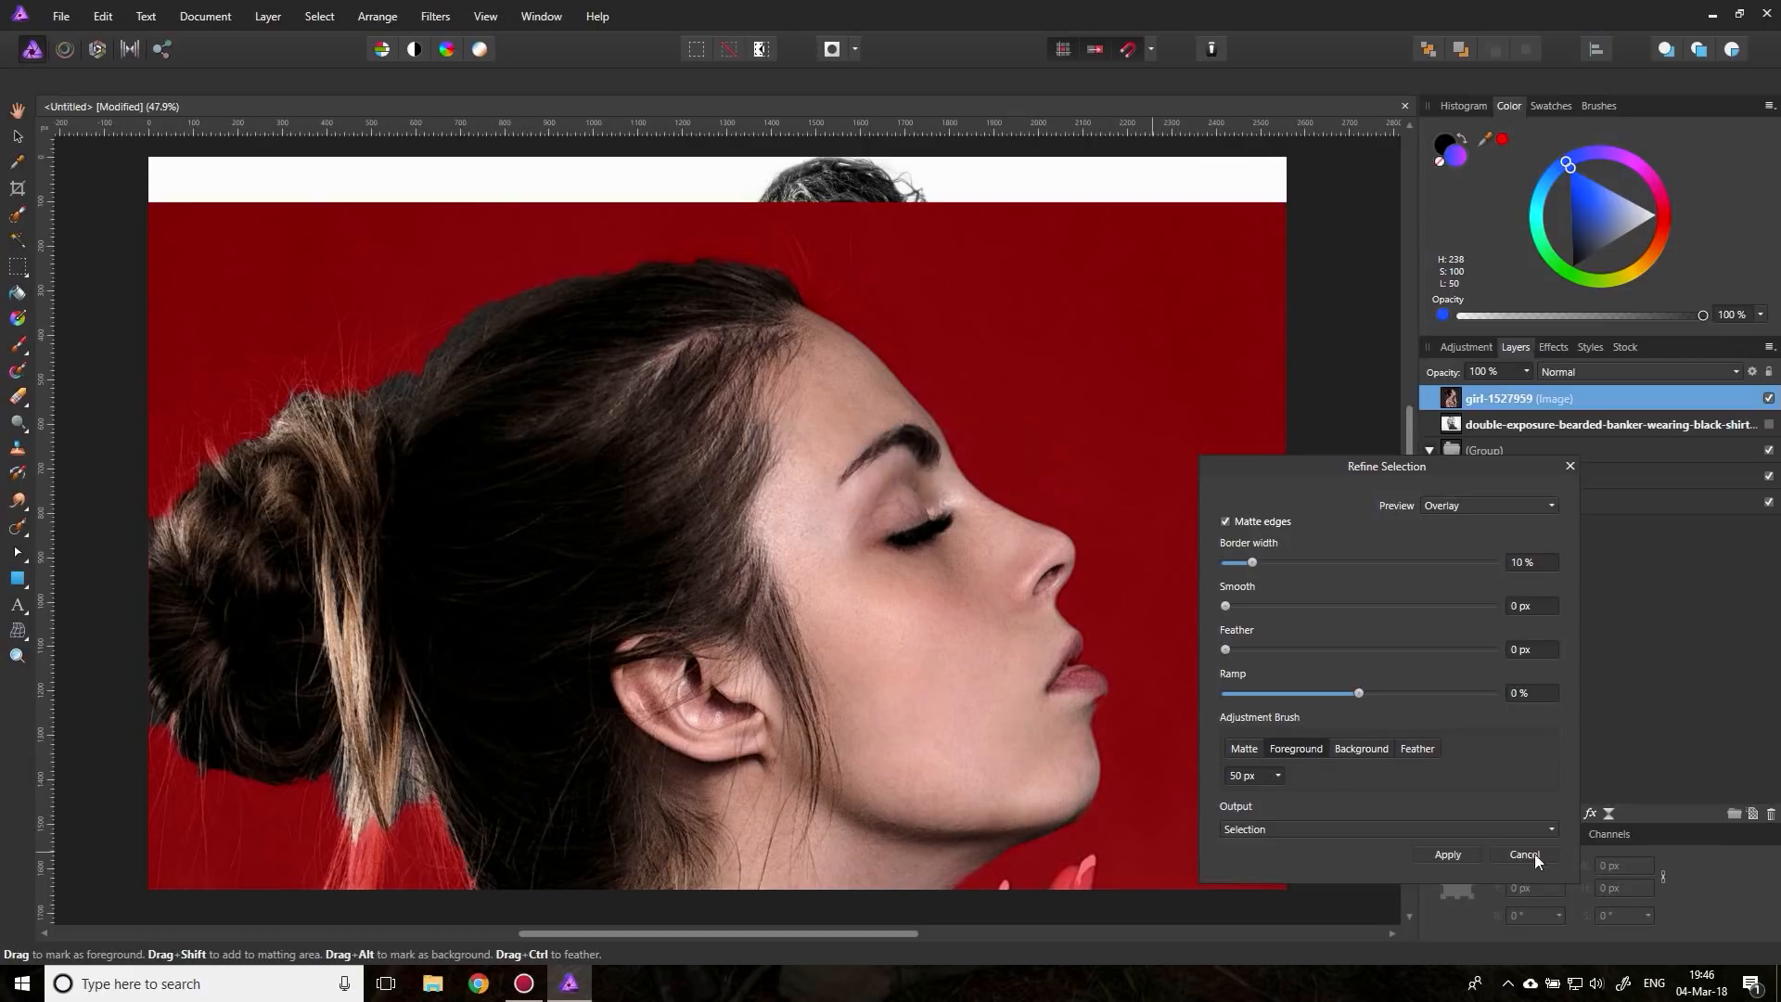
left_click(1443, 853)
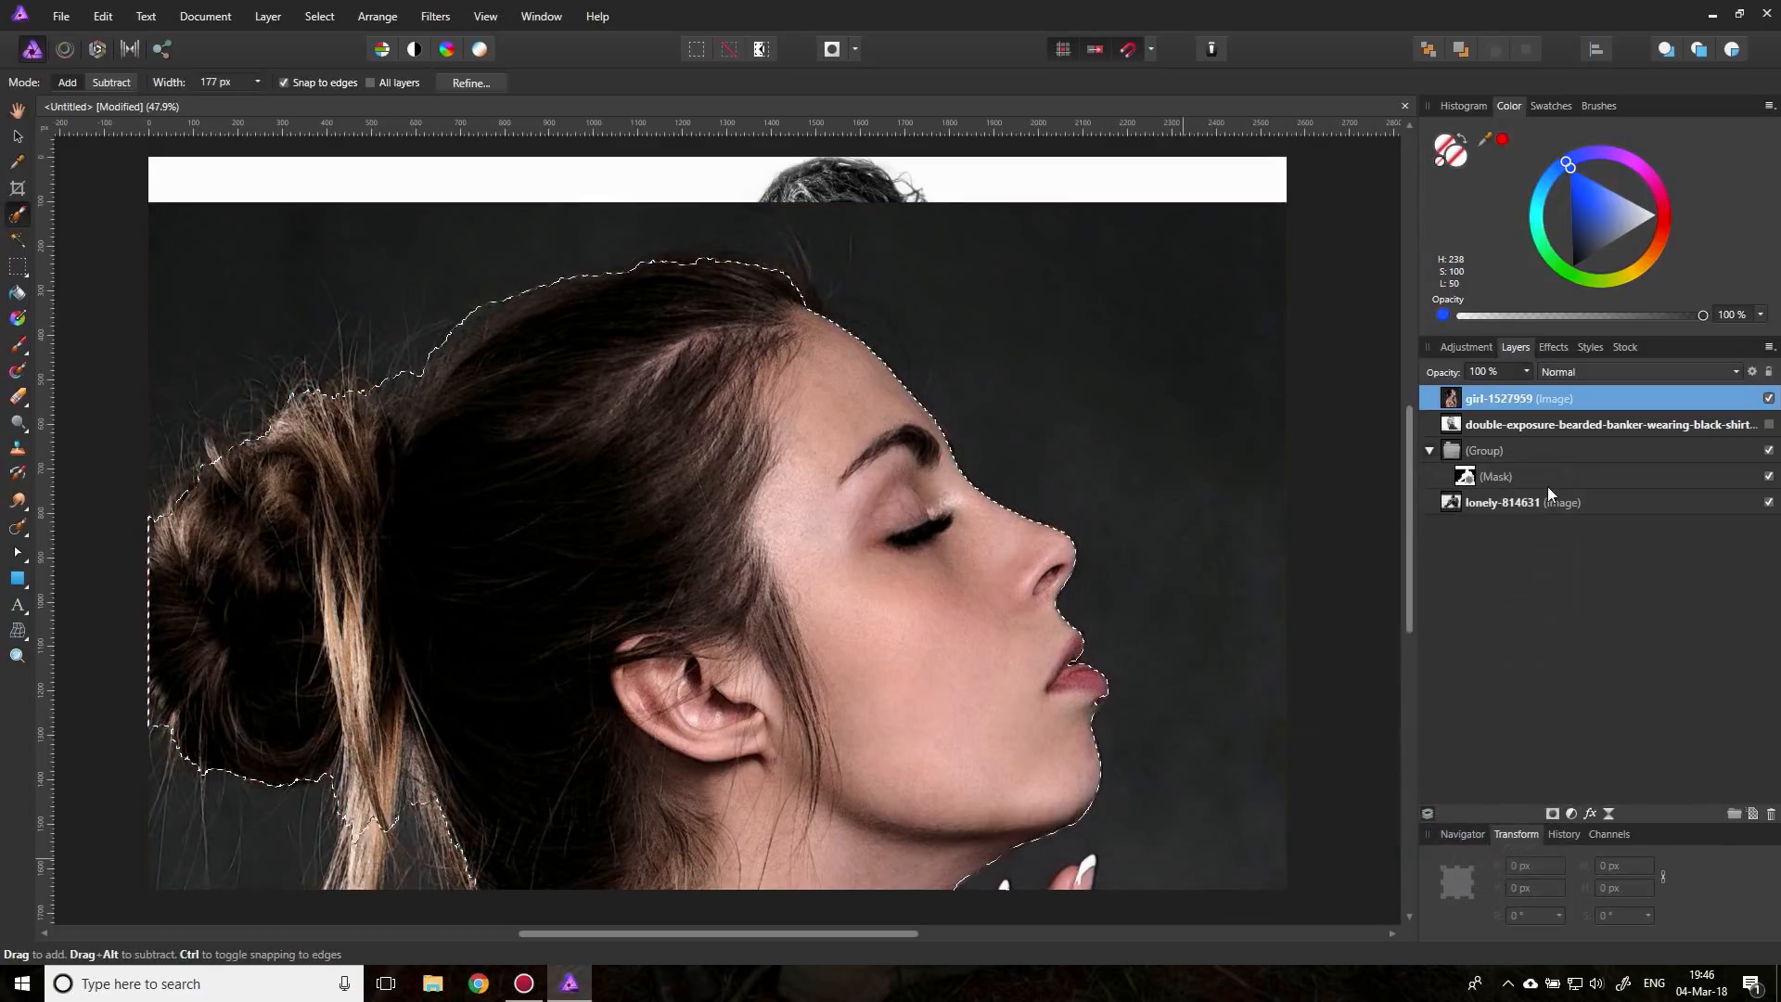
Step: Mask the girl-1527959 layer with the refined selection, deselect, and move the layer into the group beneath the silhouette mask
left_click(1553, 813)
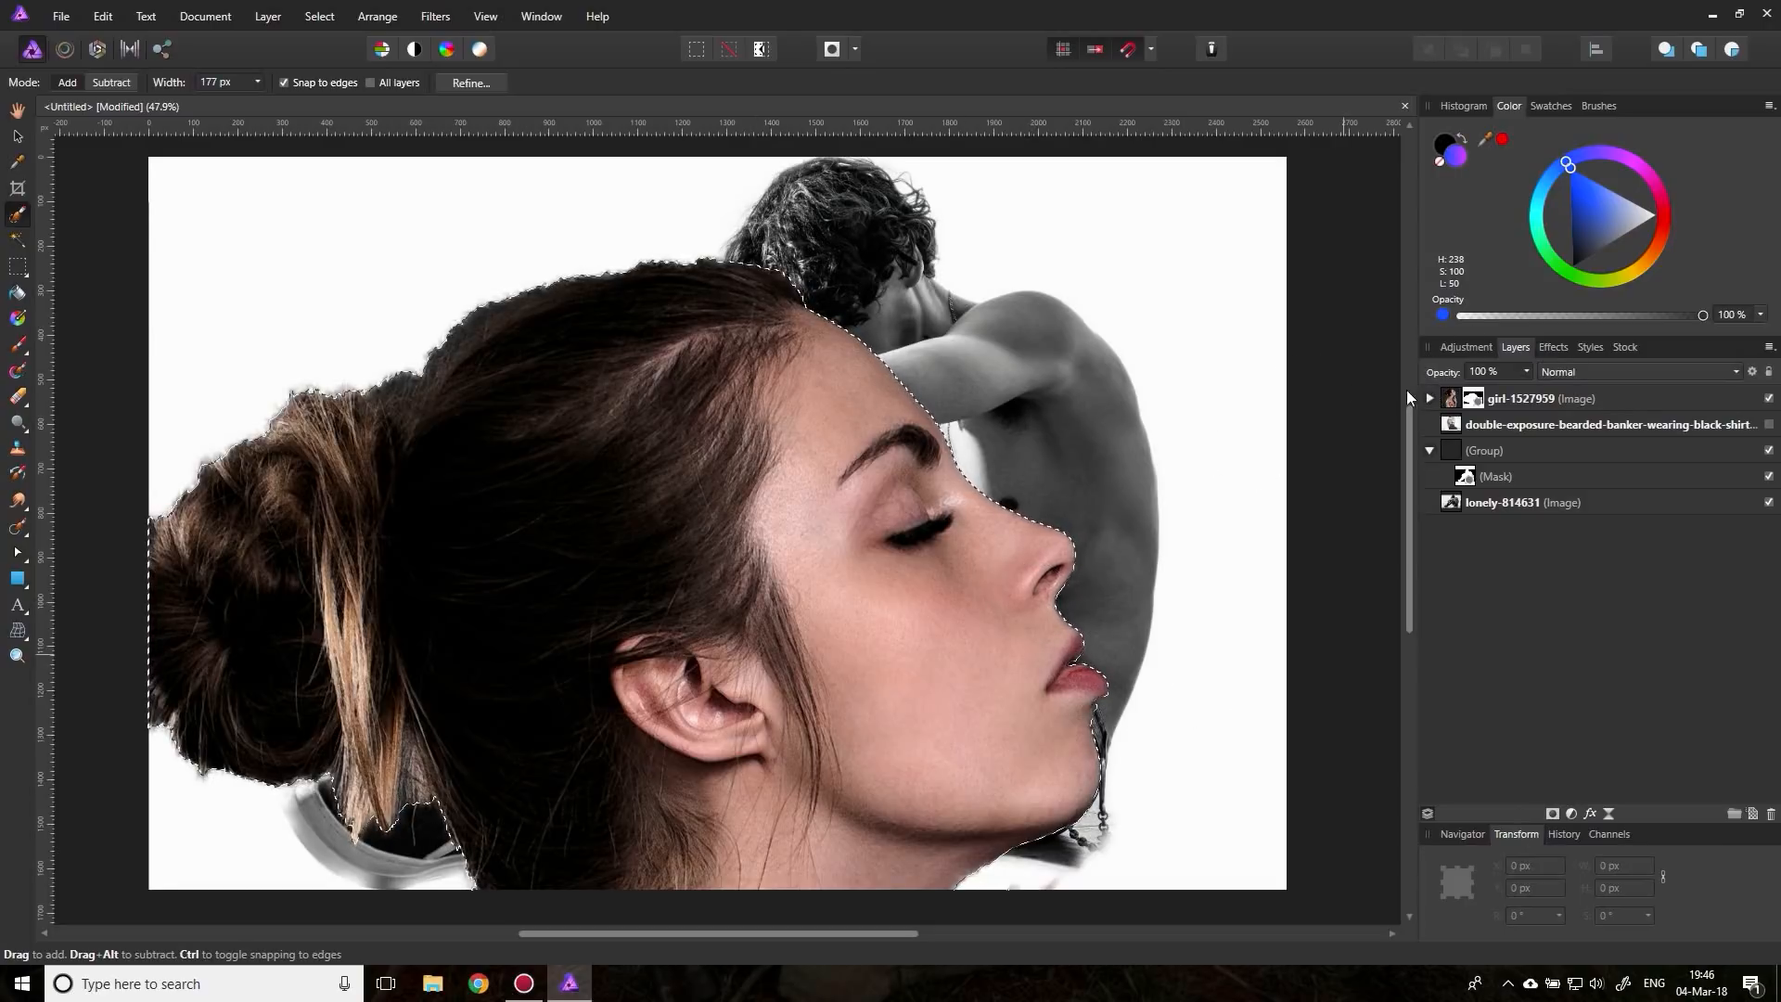
left_click(319, 16)
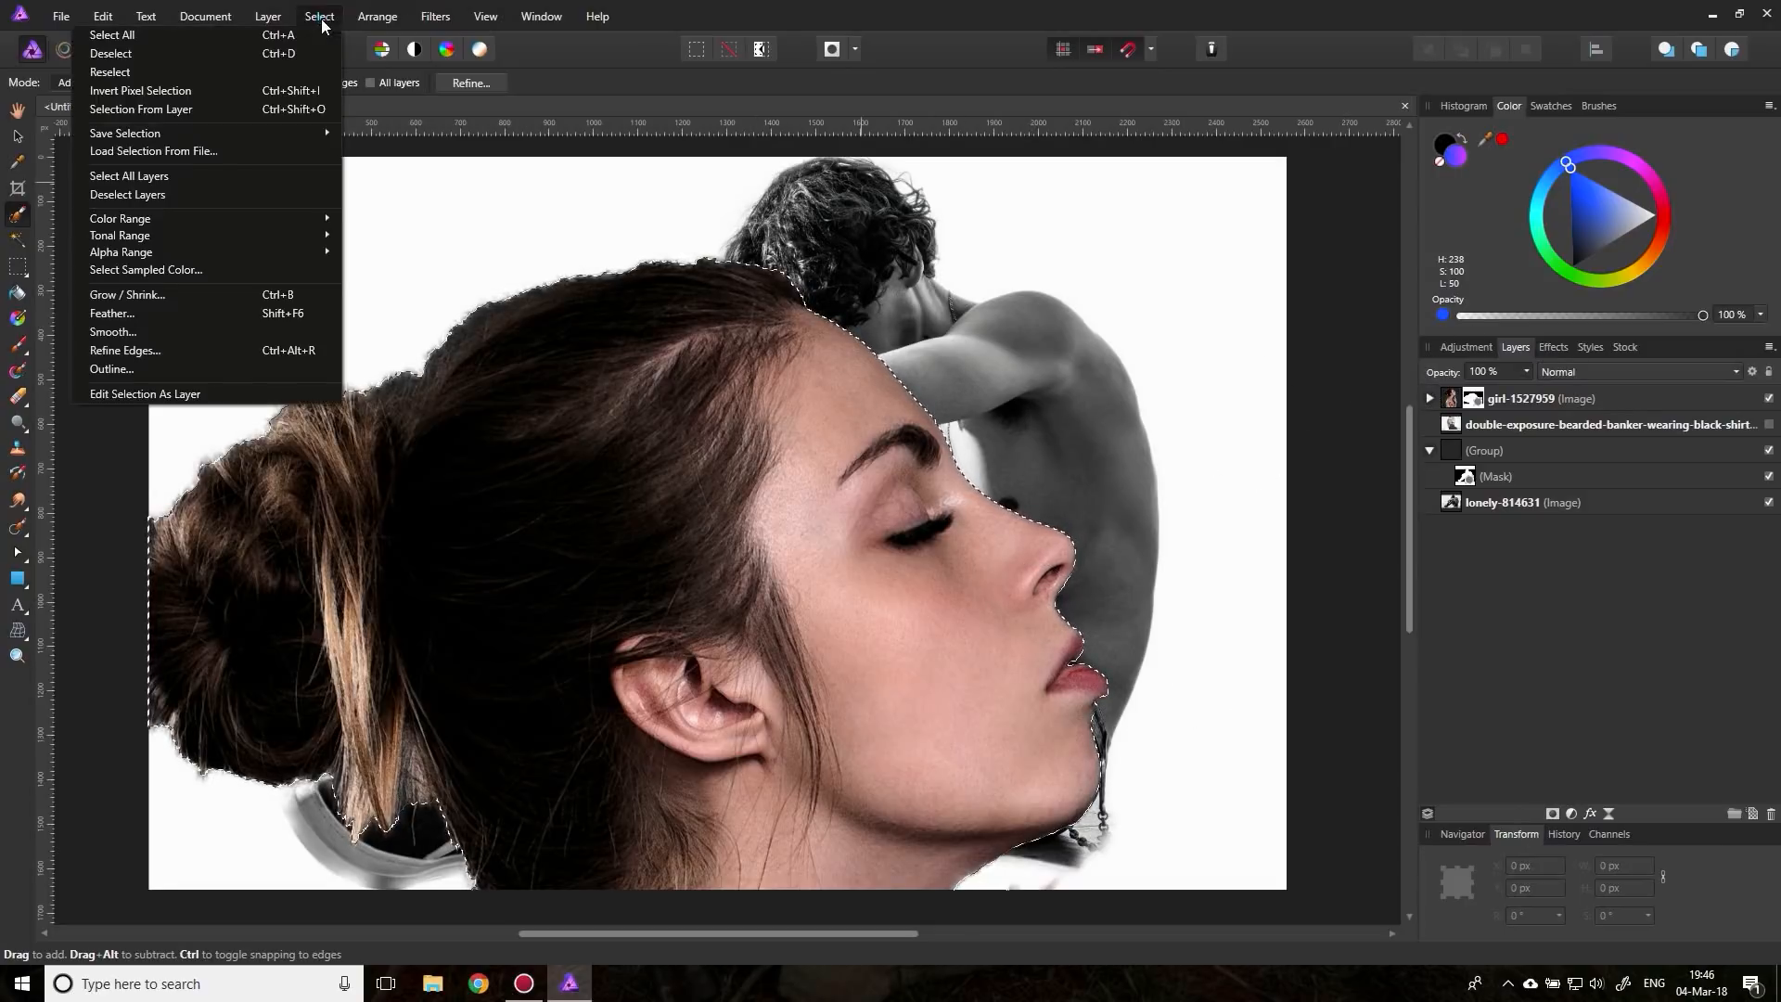
left_click(238, 56)
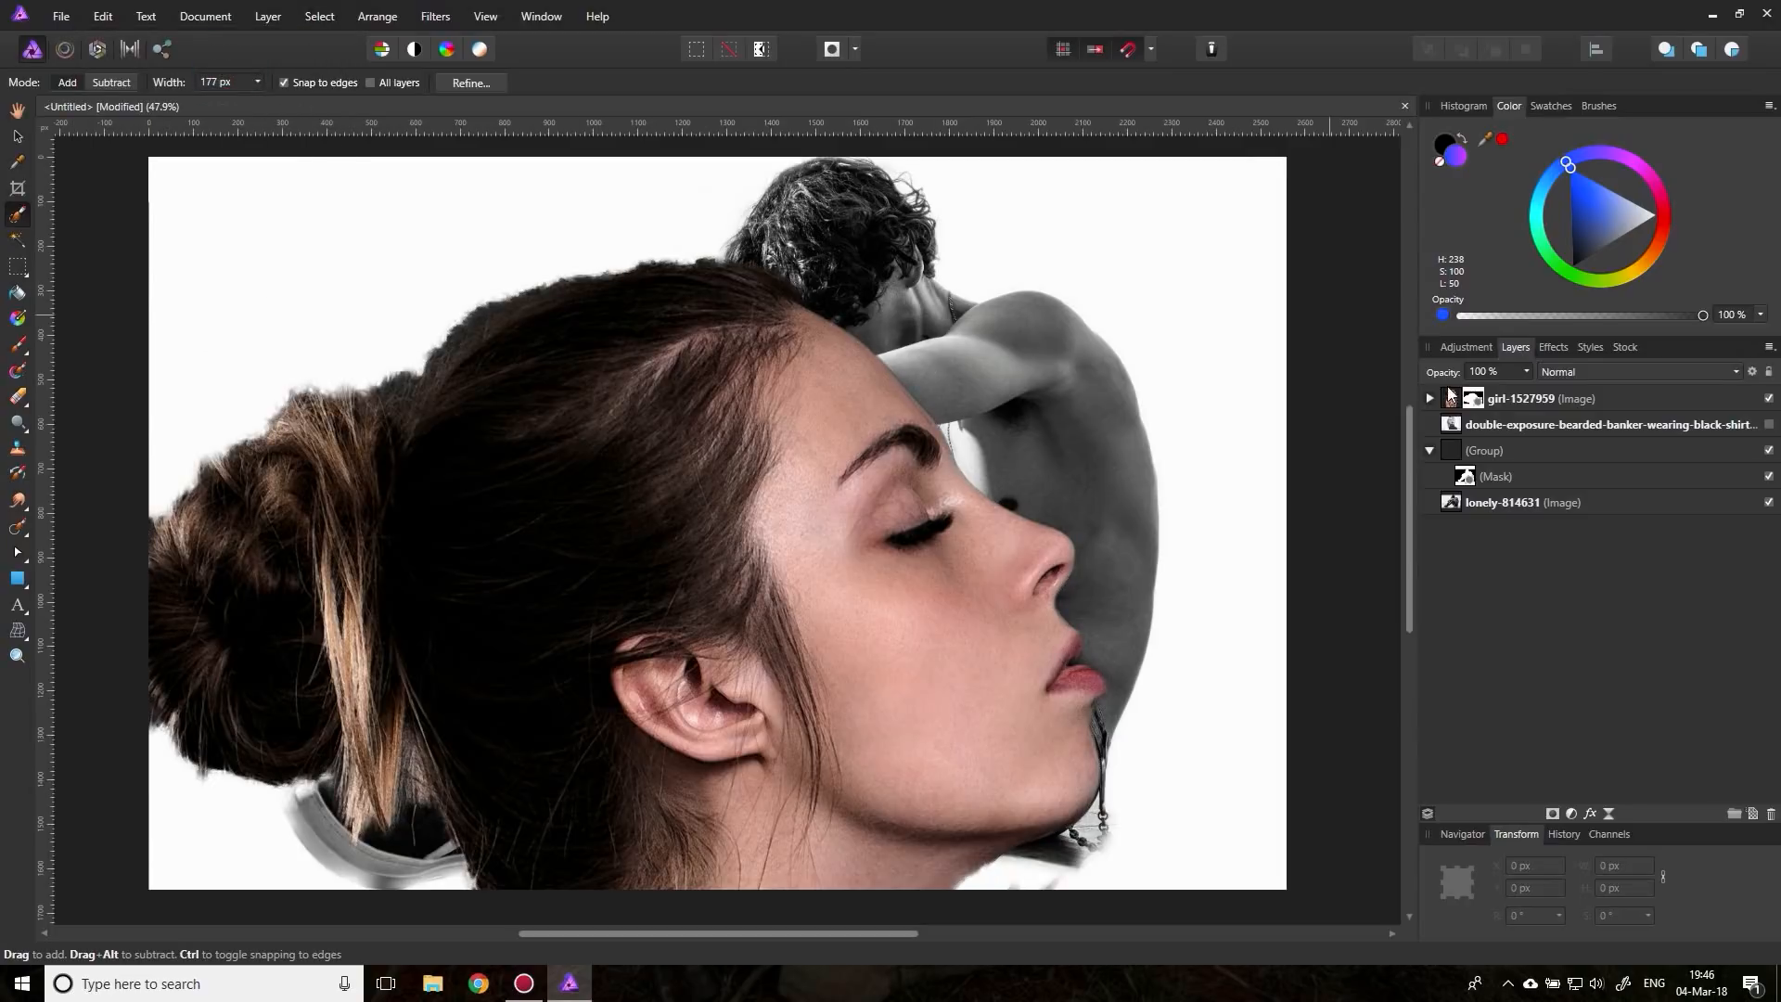
left_click_drag(1447, 394, 1463, 487)
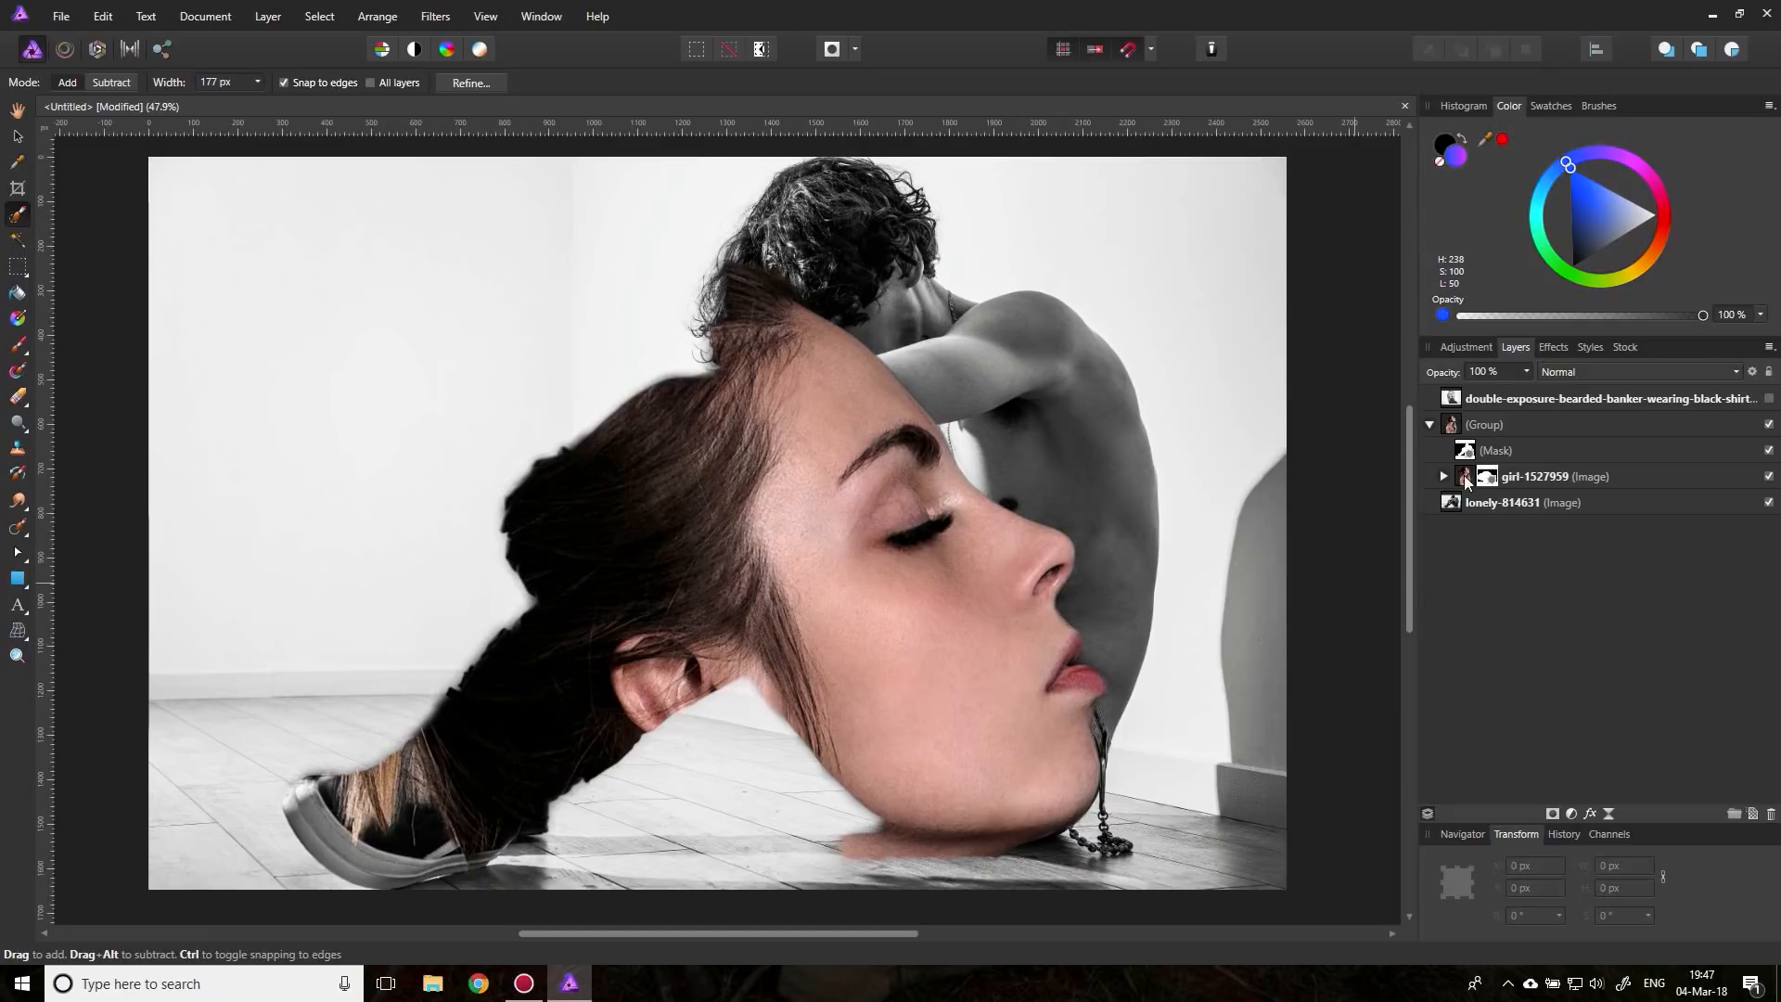
Step: Add a Black and White adjustment above the girl-1527959 layer with Red at 11% and Yellow at -25%
left_click(1460, 482)
left_click(1463, 479)
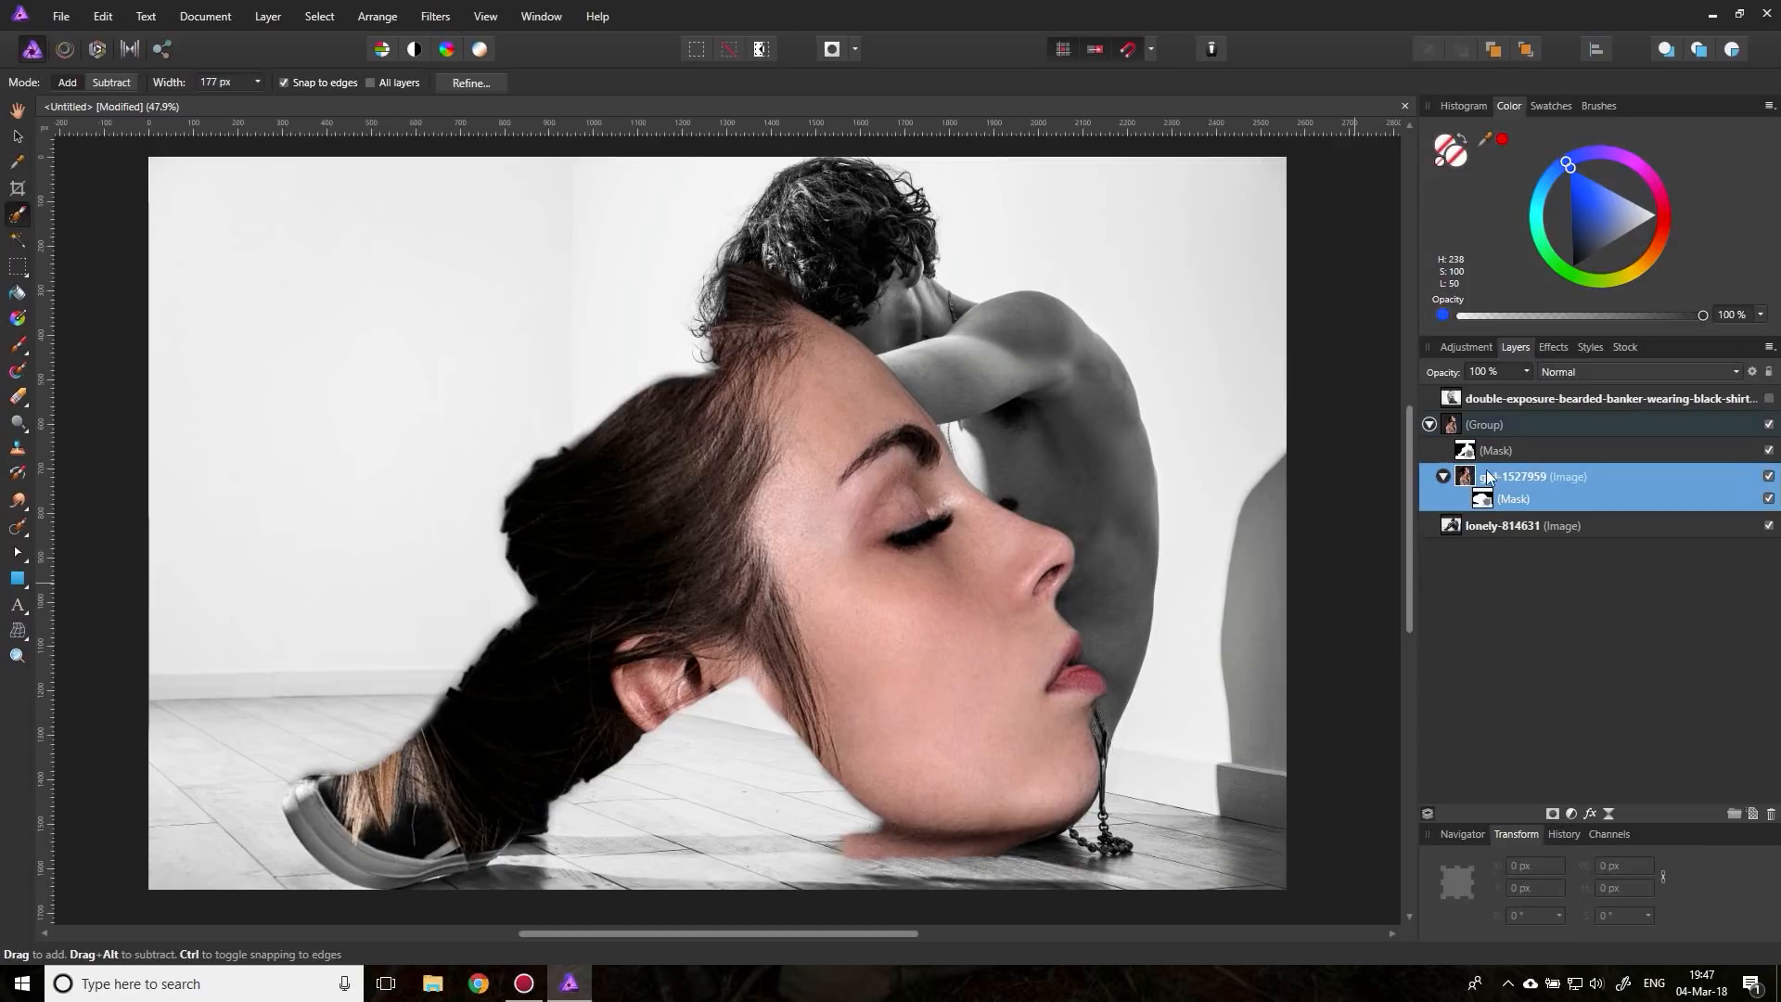
left_click(1570, 813)
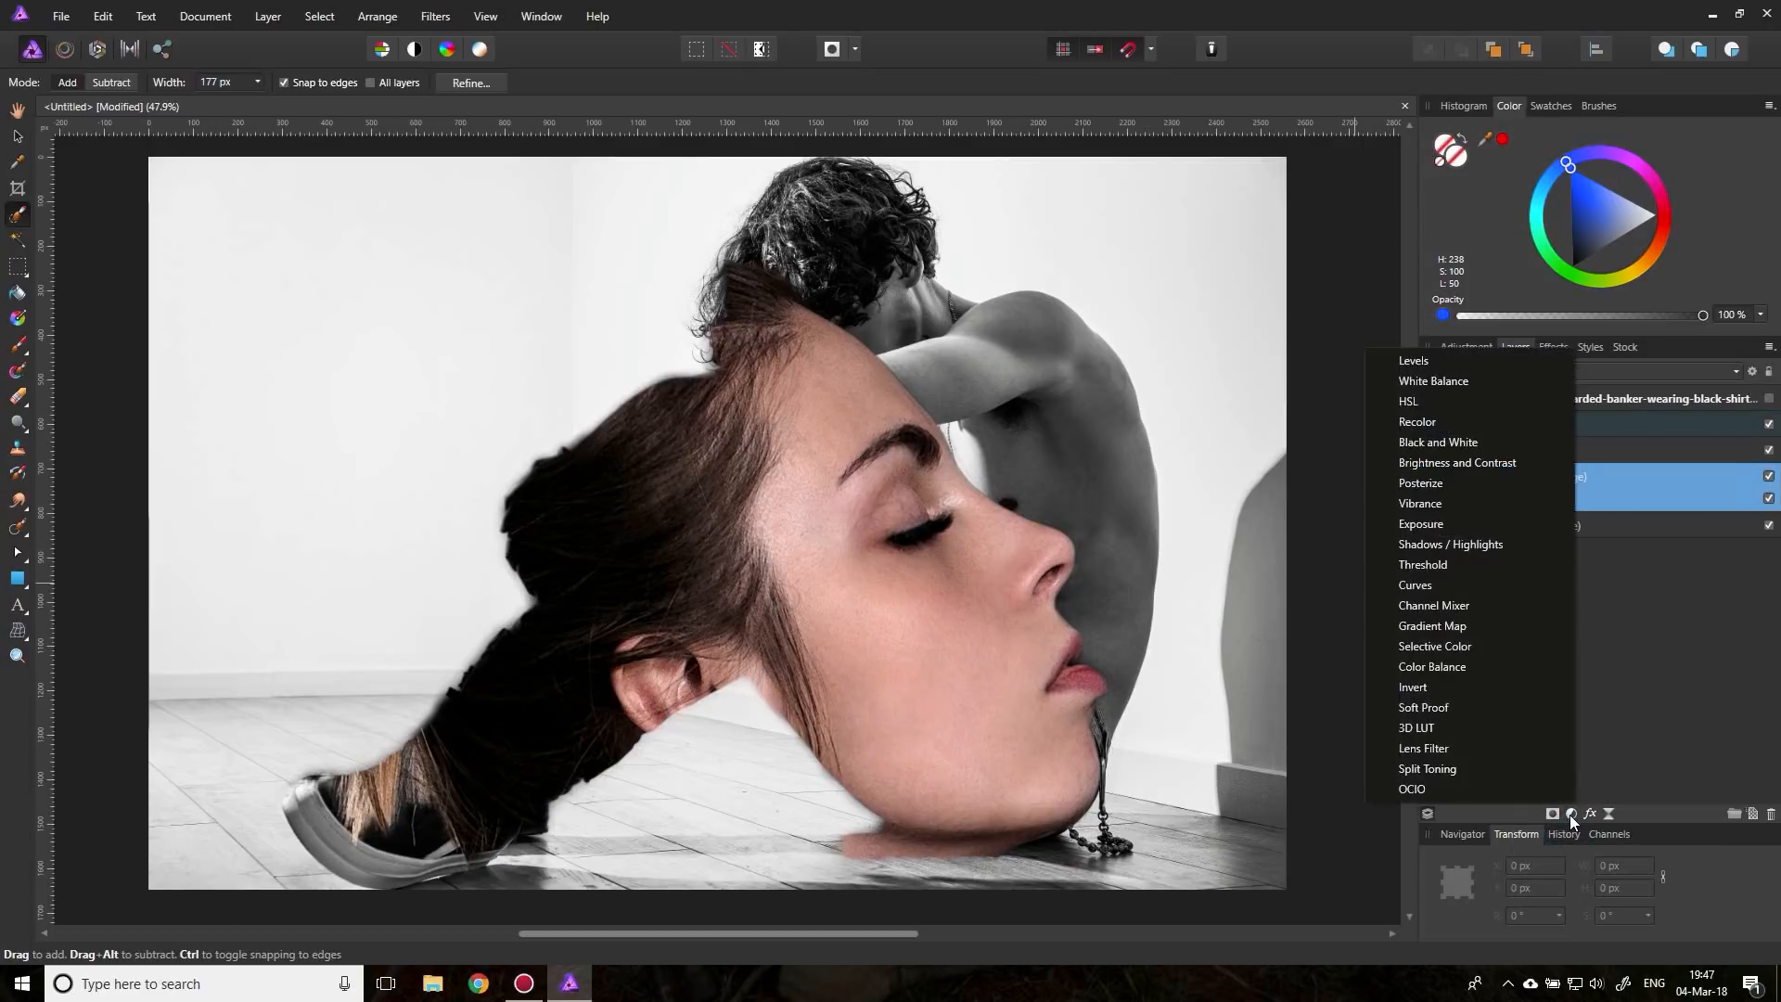
left_click(1444, 443)
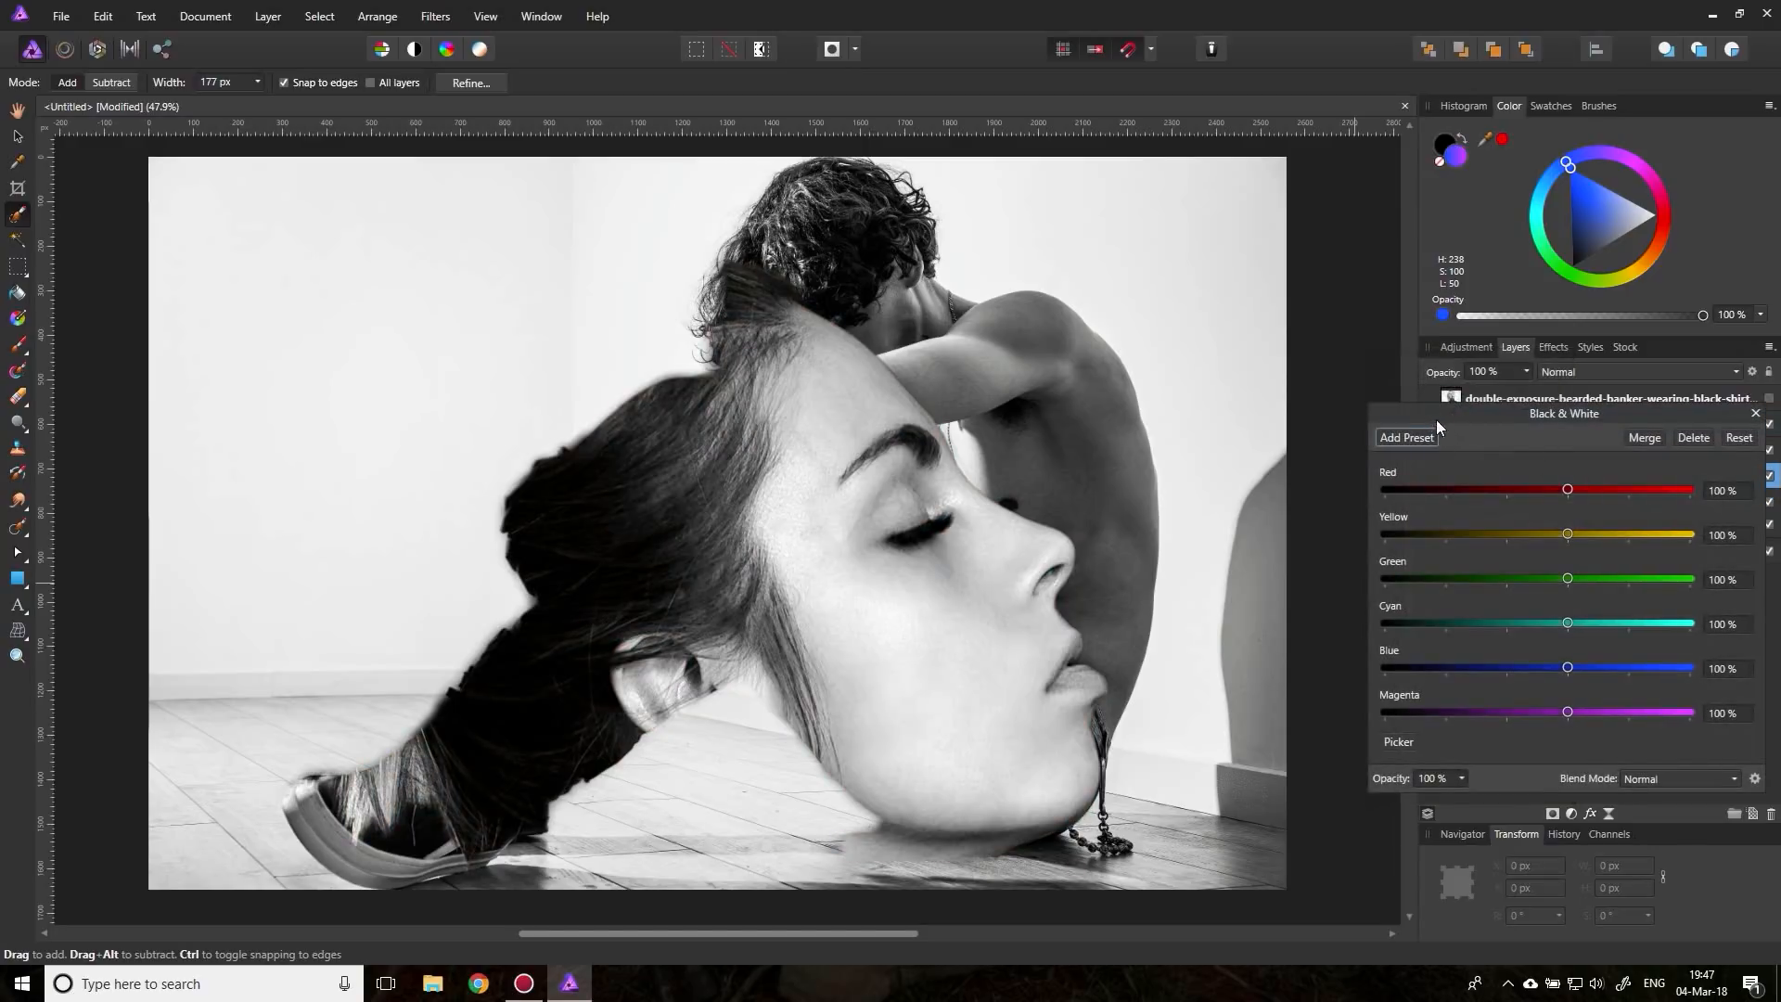
left_click_drag(1435, 419, 1298, 418)
left_click_drag(1427, 490, 1353, 541)
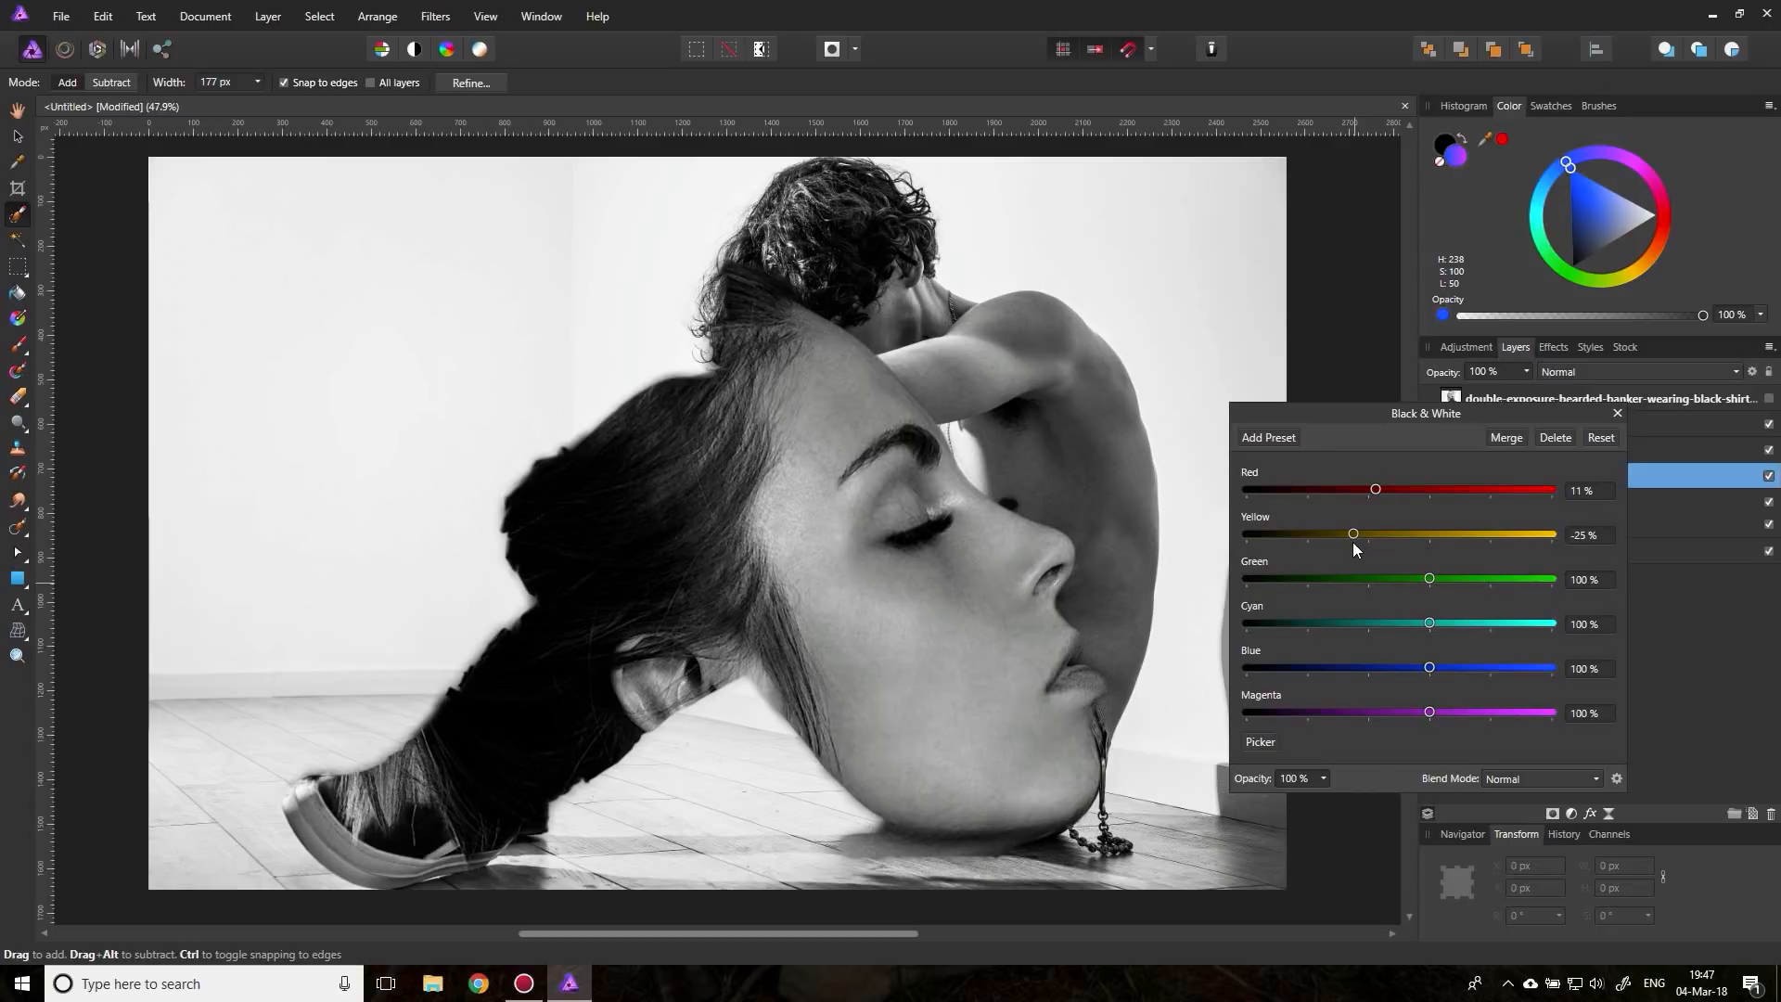
left_click(1614, 414)
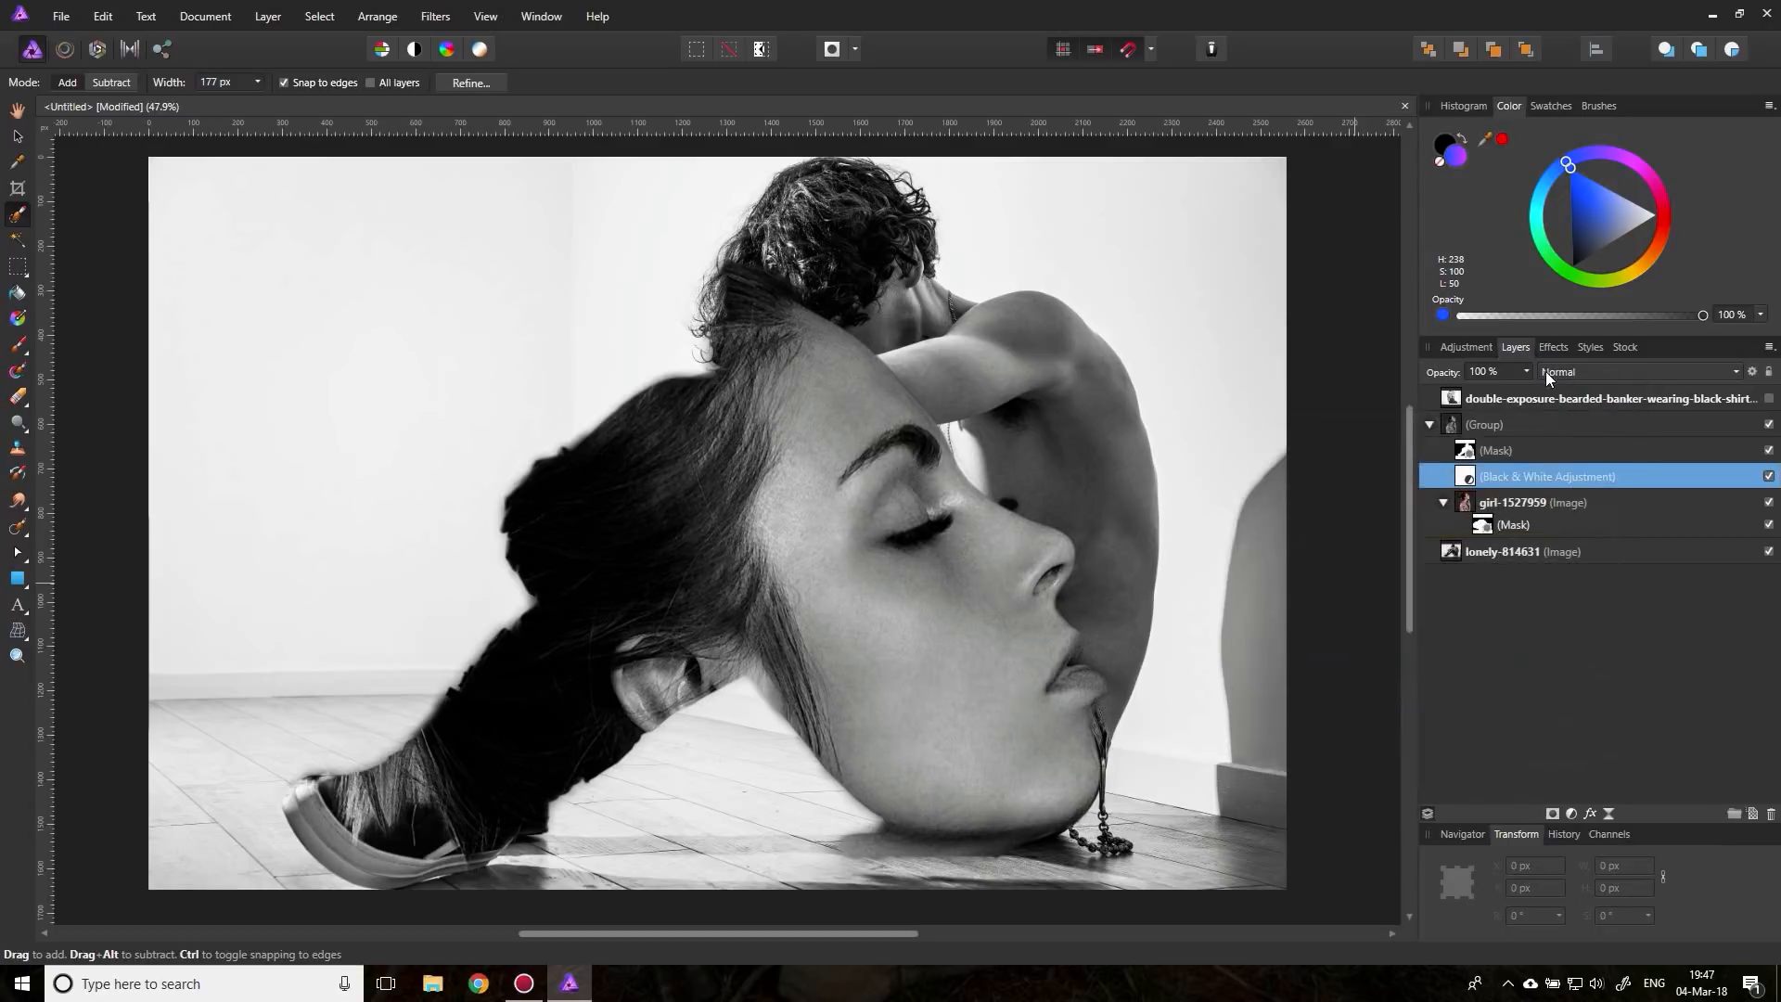
Step: Preview different blend modes on the girl-1527959 layer and keep it on Normal
left_click(1494, 505)
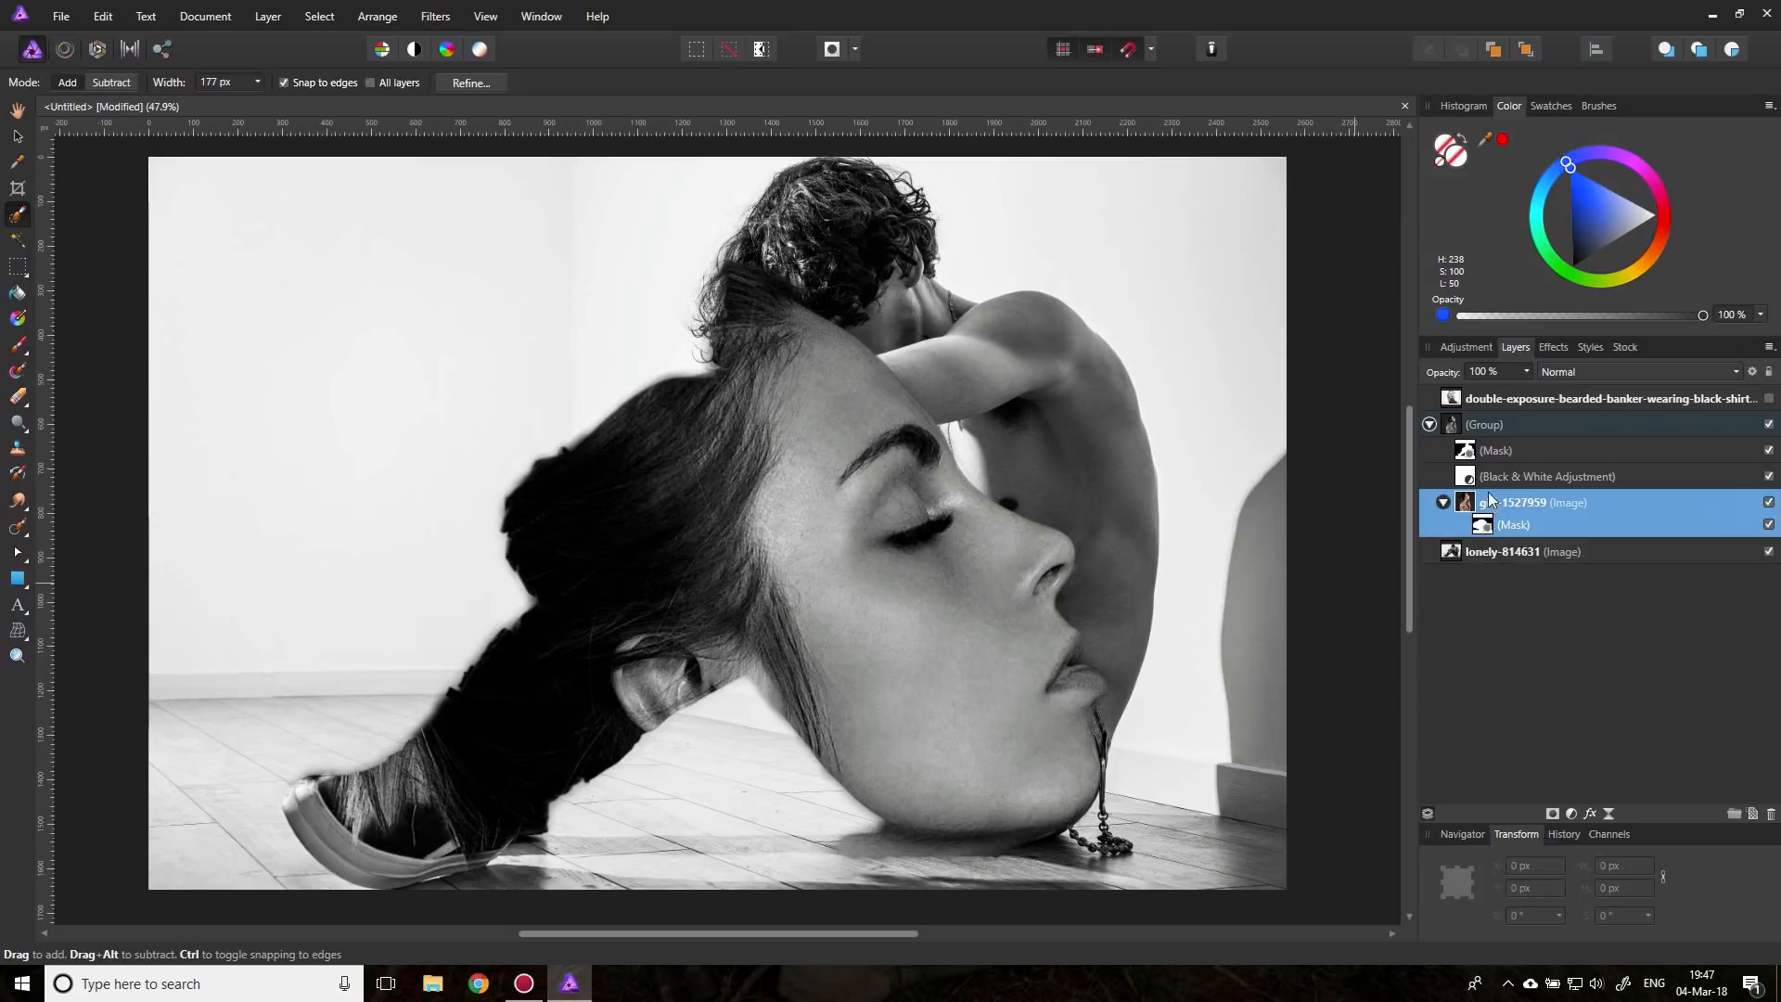
left_click(1571, 371)
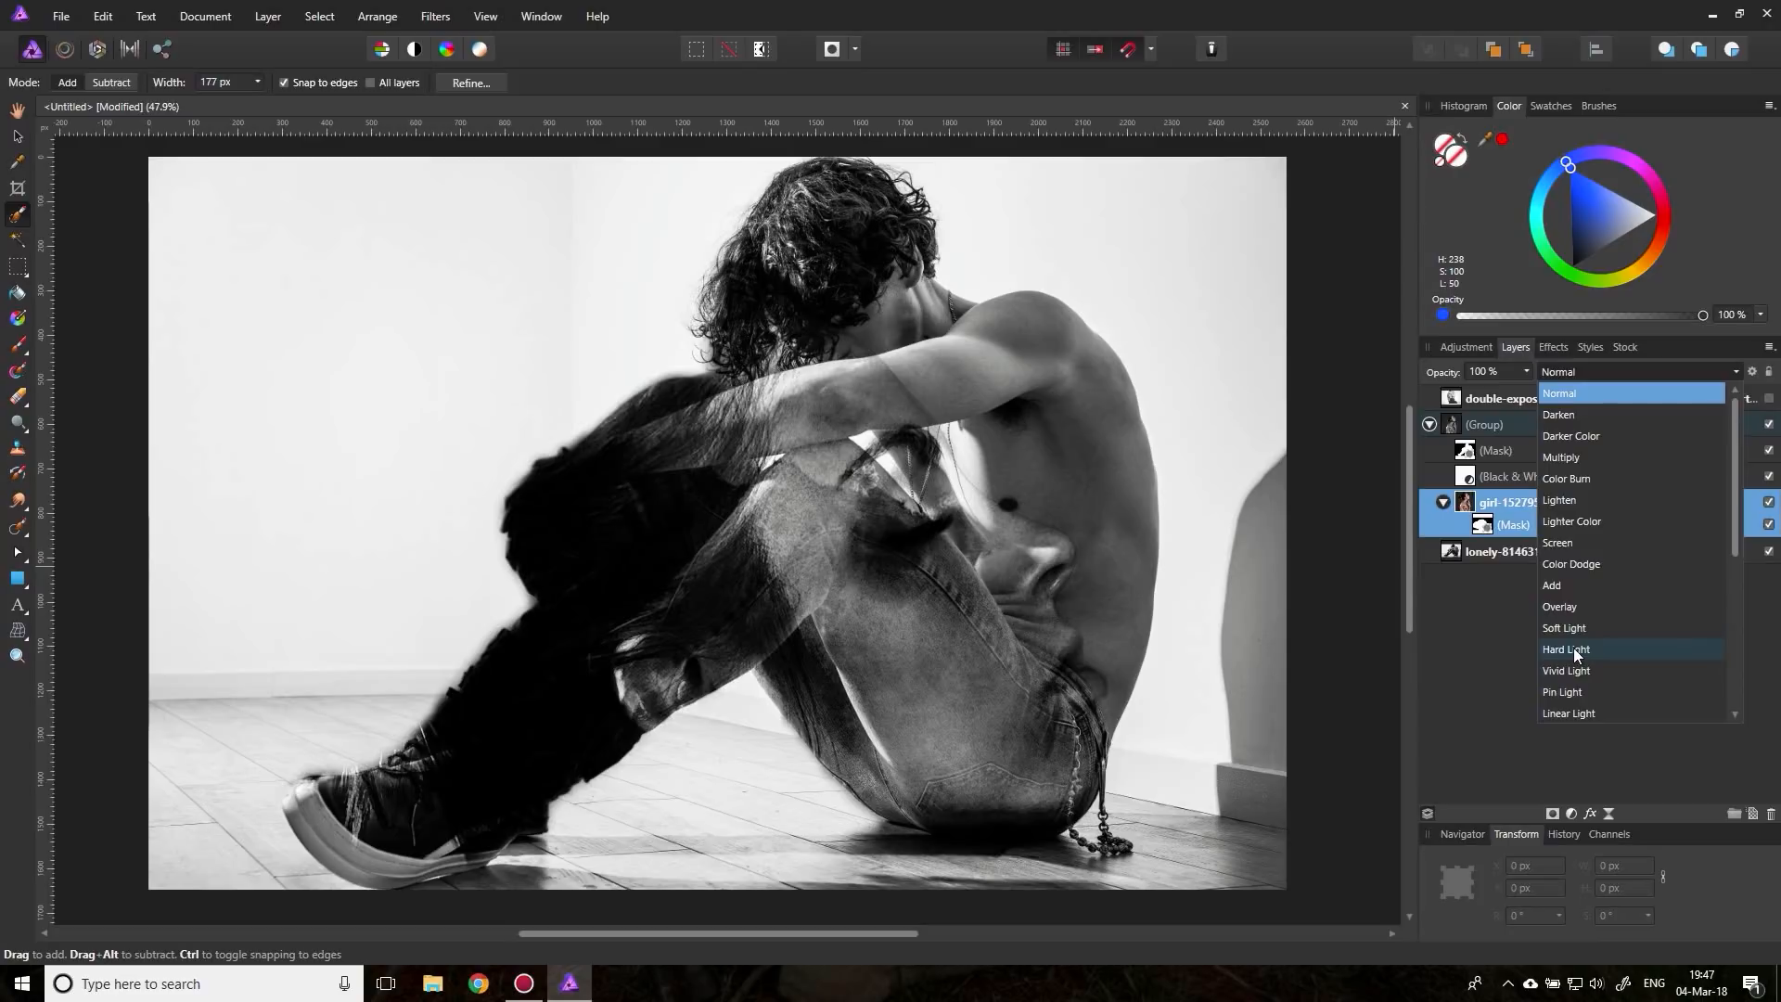
scroll(1567, 691, "down", 2)
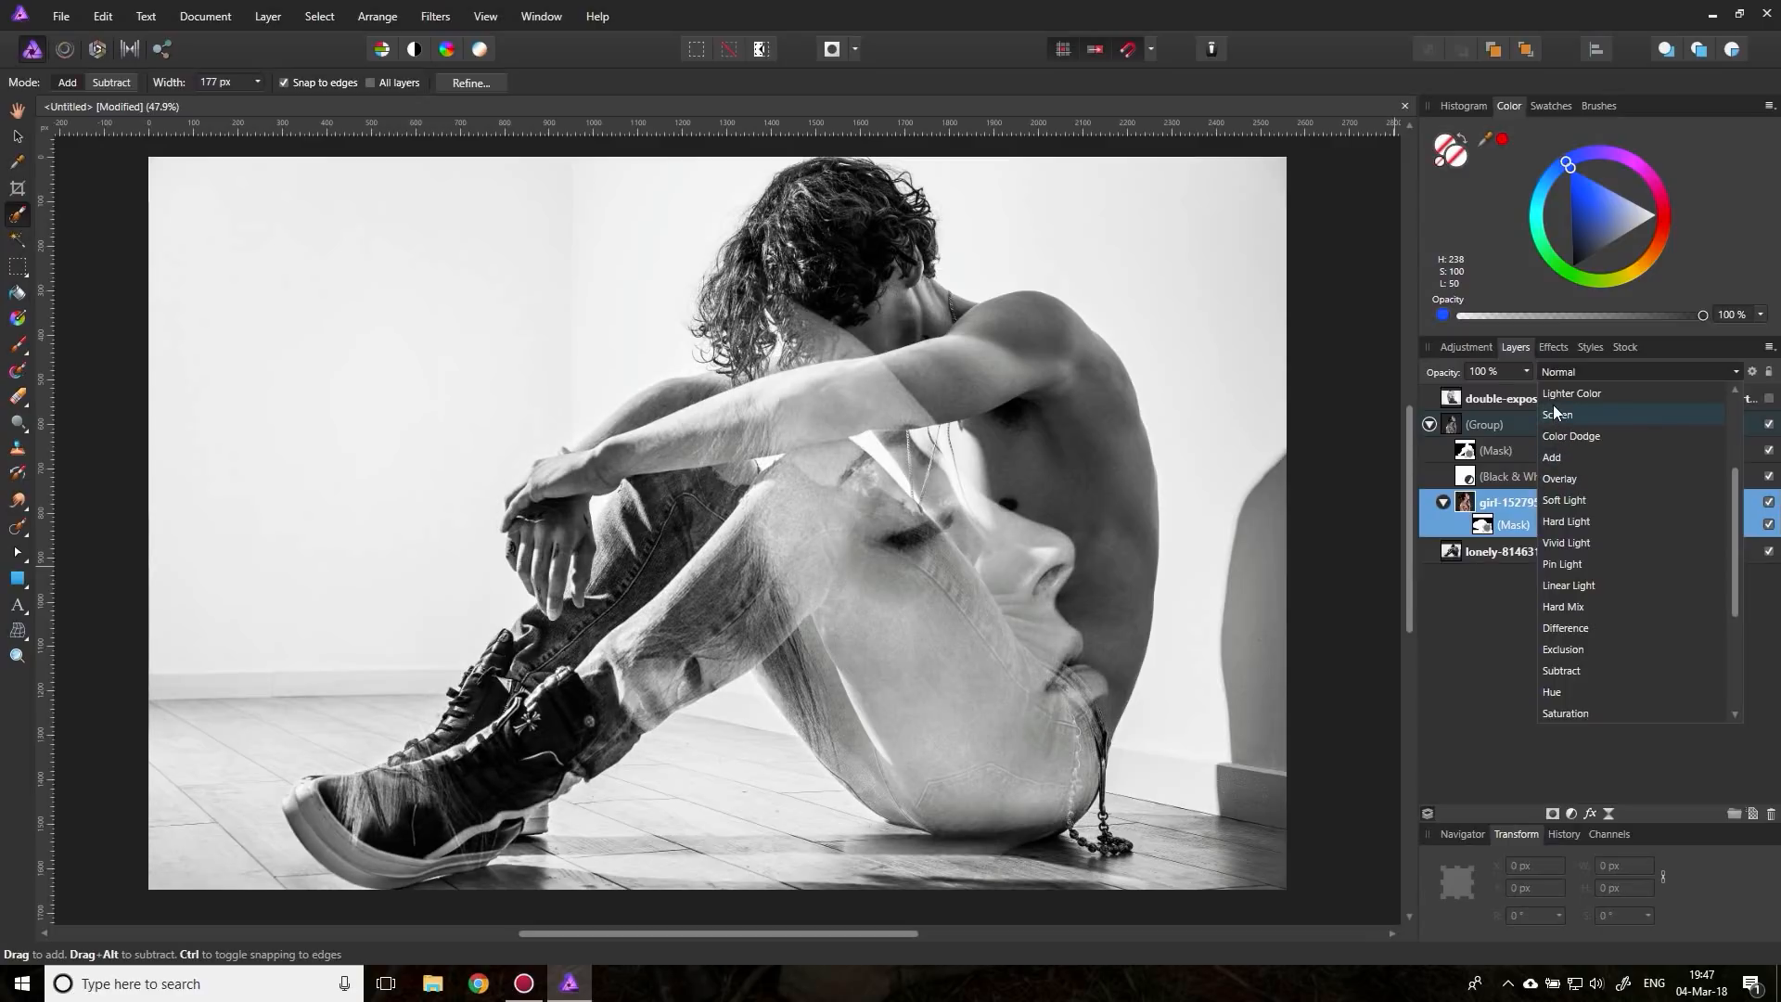
scroll(1568, 473, "up", 2)
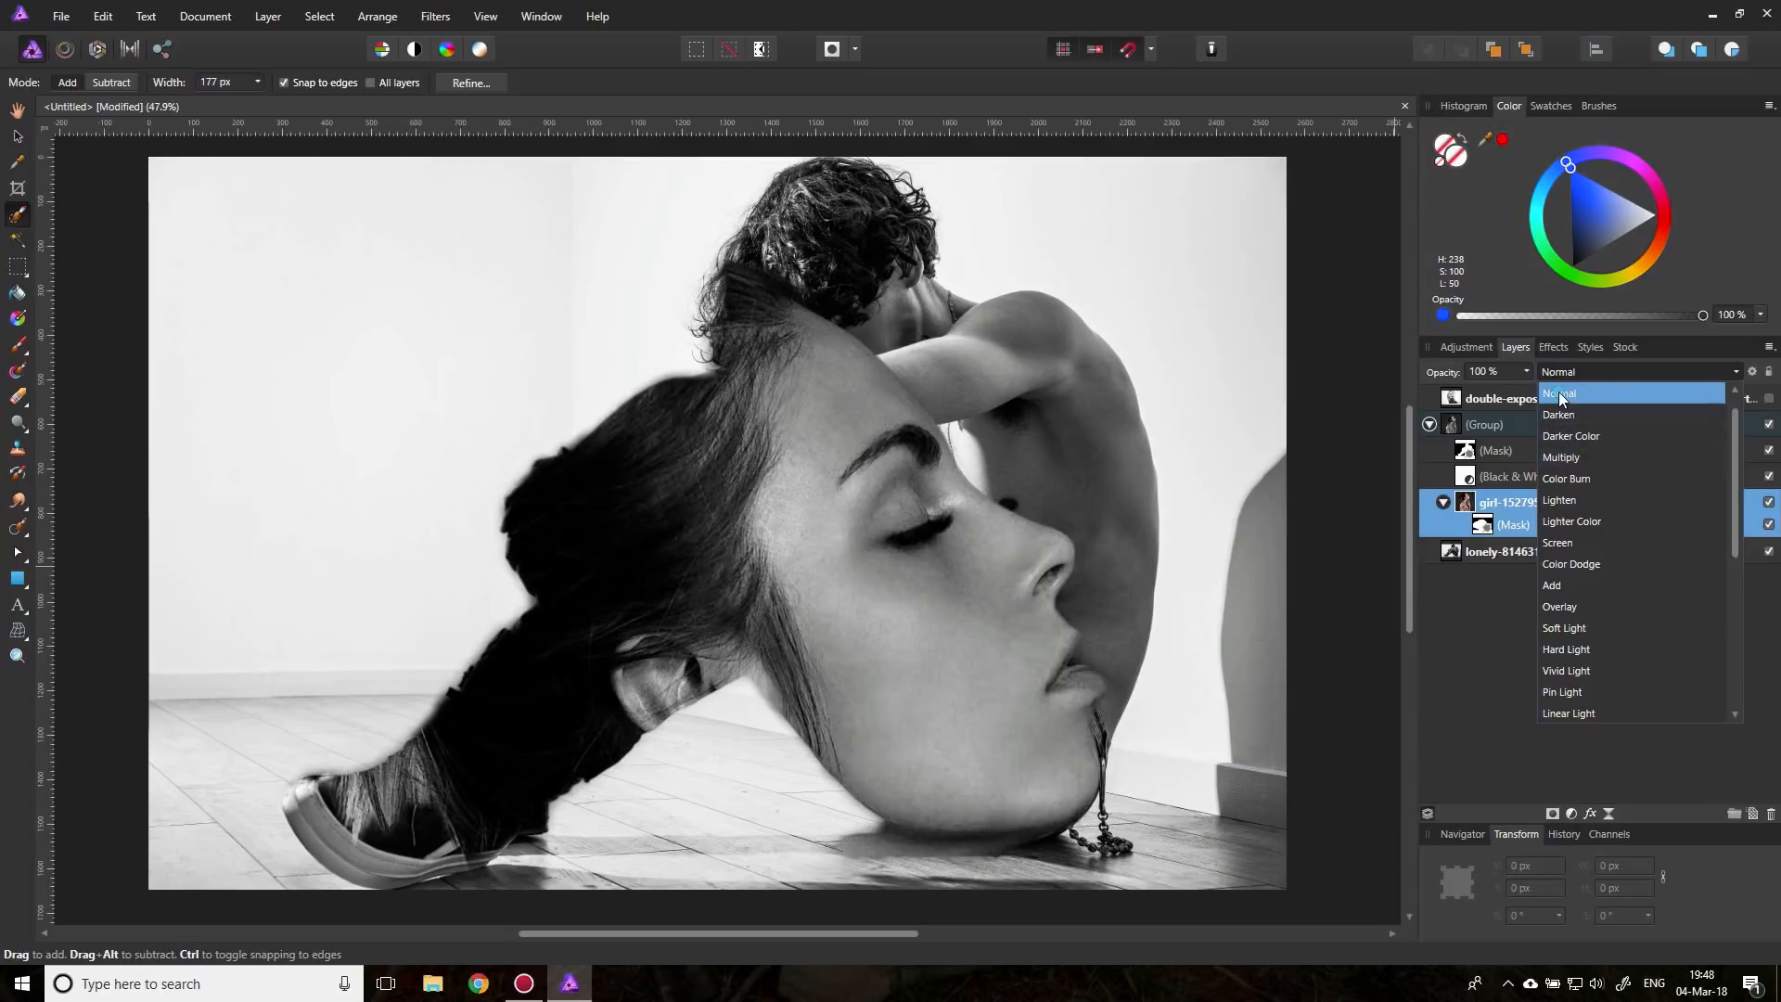
left_click(1561, 394)
Step: Try lowering the girl-1527959 layer's opacity to about 62%, and restore it to 100%
left_click(1526, 371)
left_click_drag(1529, 391, 1482, 396)
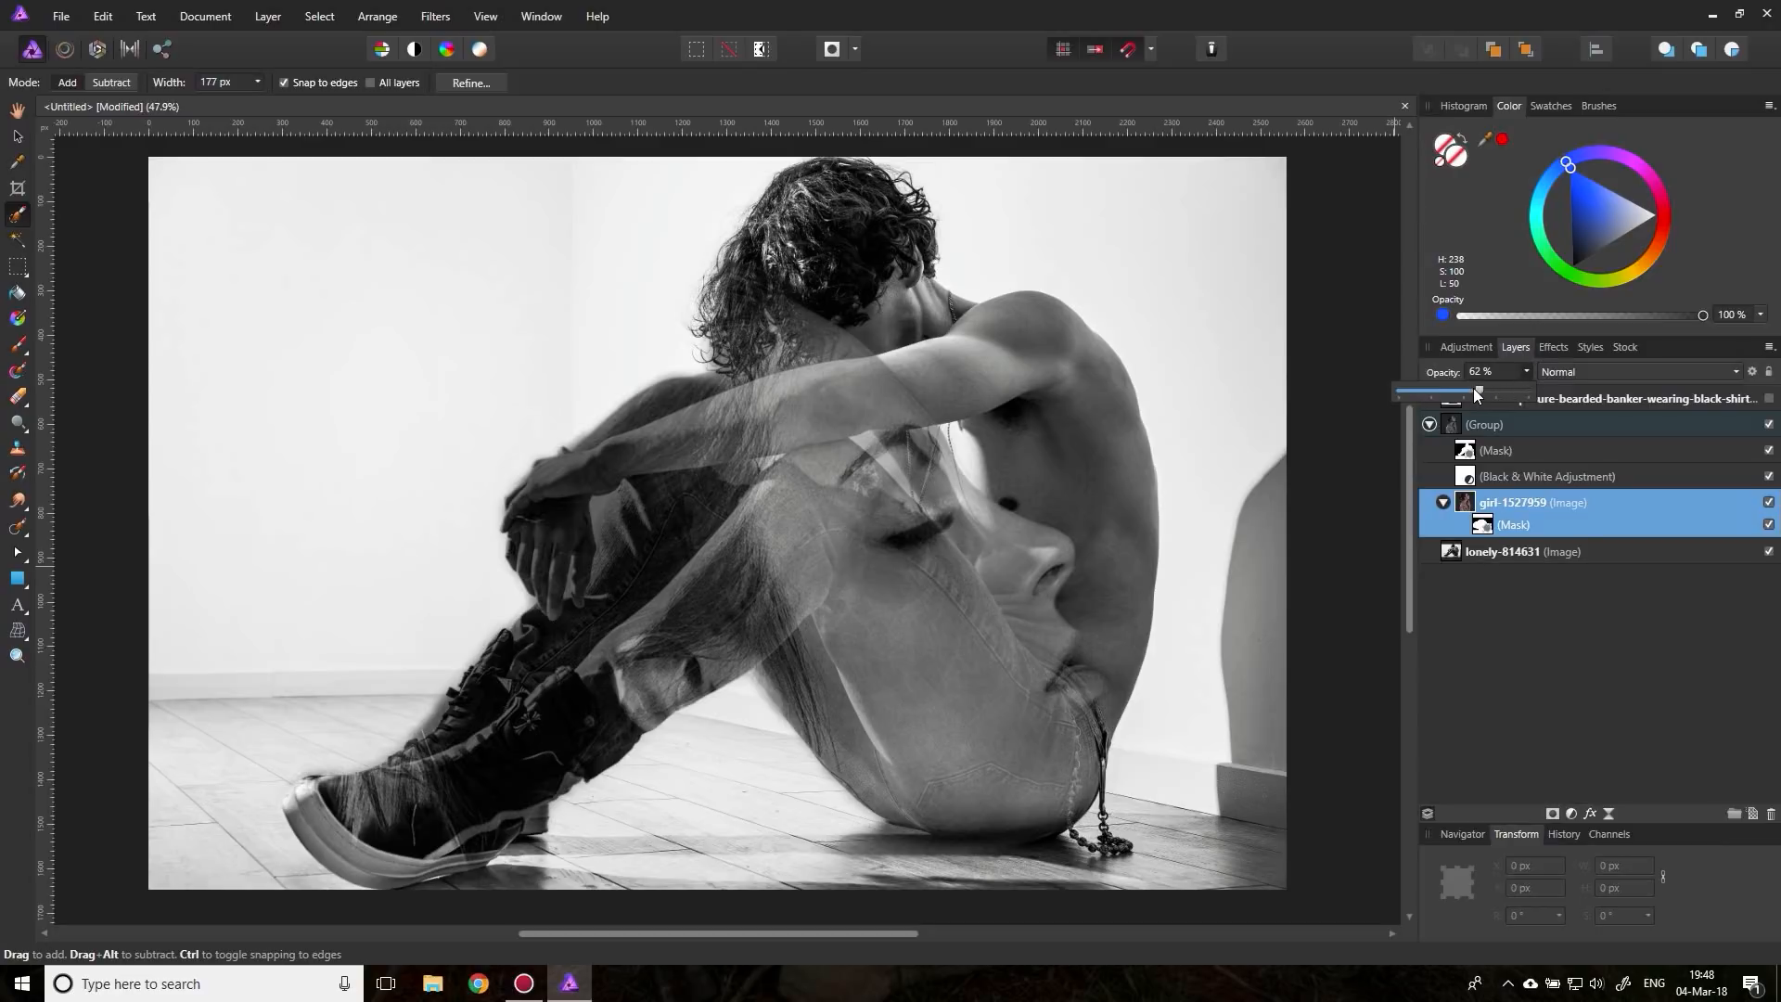
left_click_drag(1484, 388, 1607, 374)
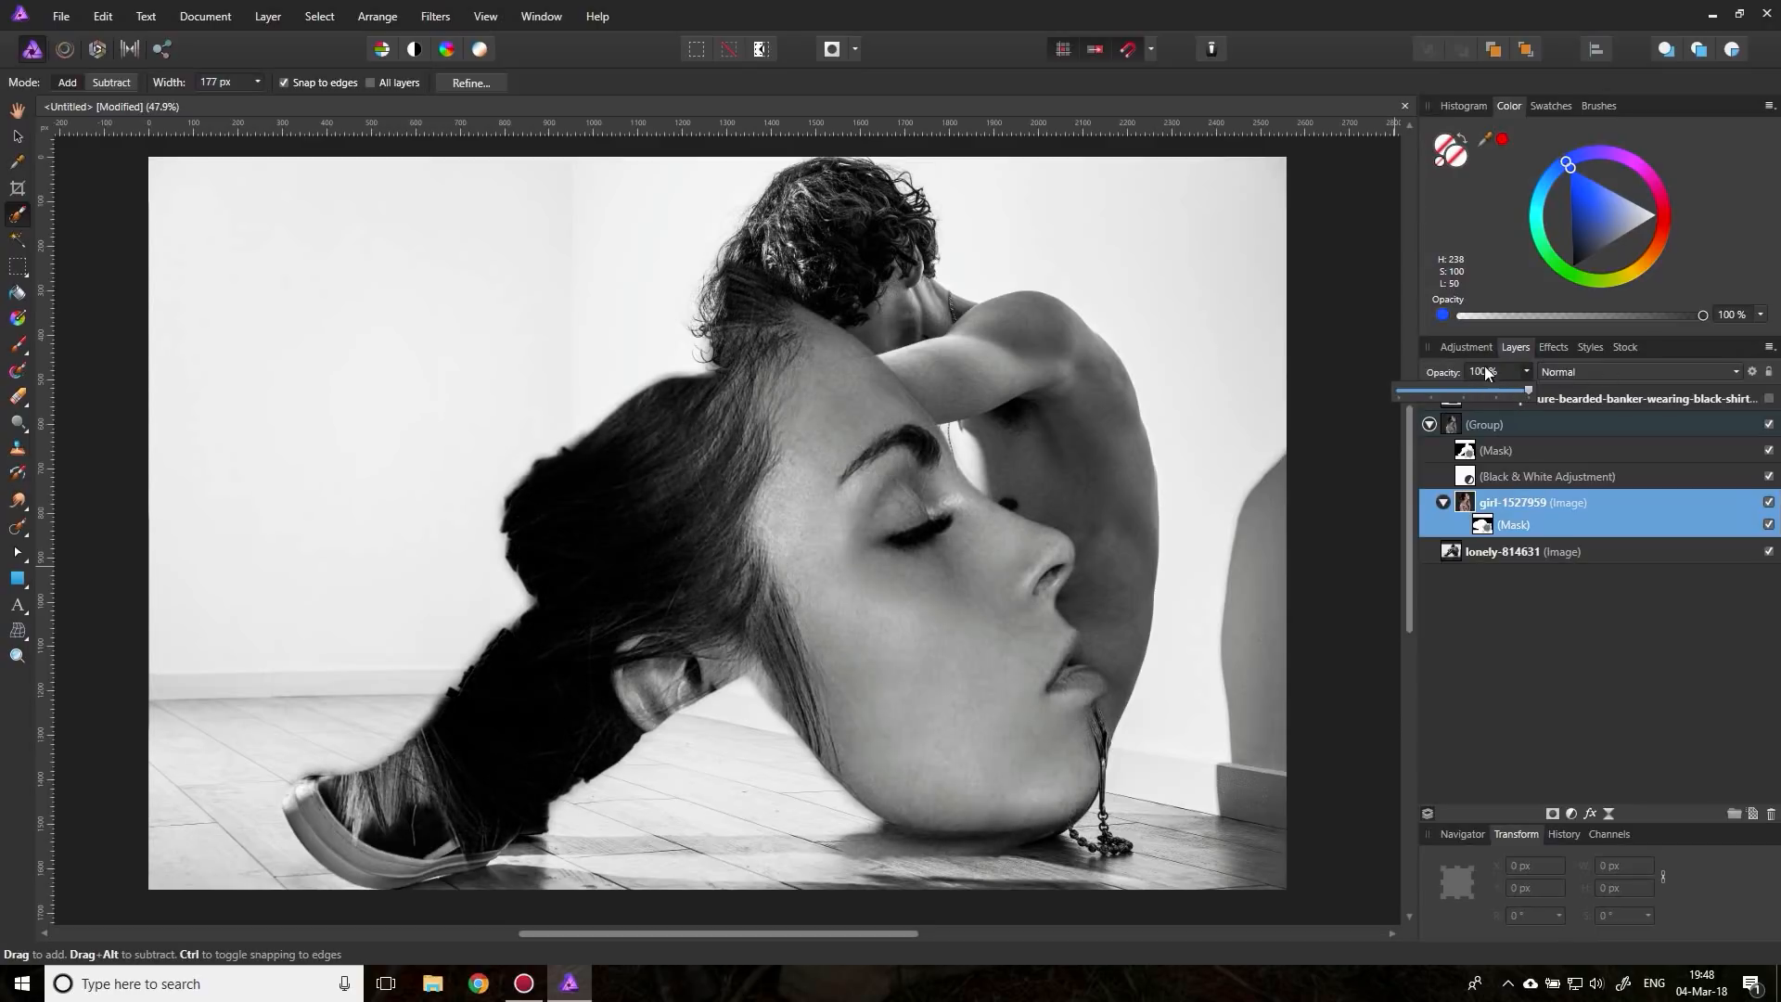
left_click(1526, 374)
Step: Draw a white-filled rectangle about 2772 × 1729 px over the whole canvas and place it beneath the lonely-814631 layer
left_click(1452, 553)
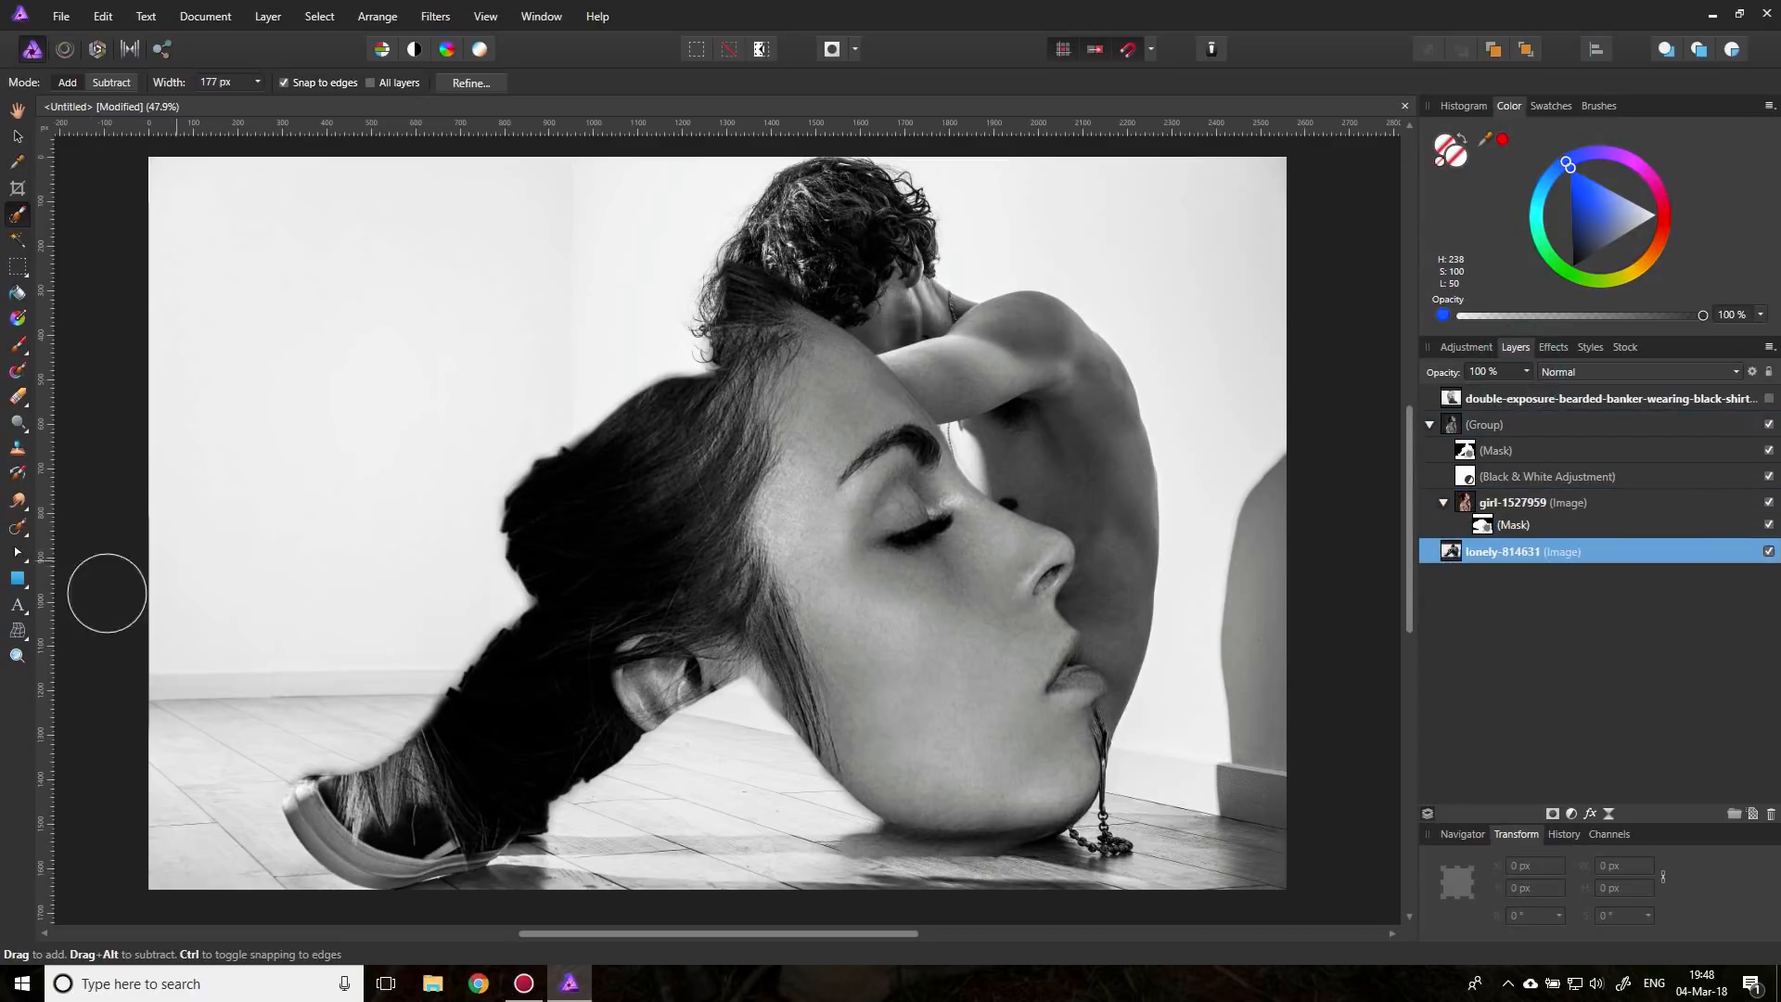
left_click(17, 581)
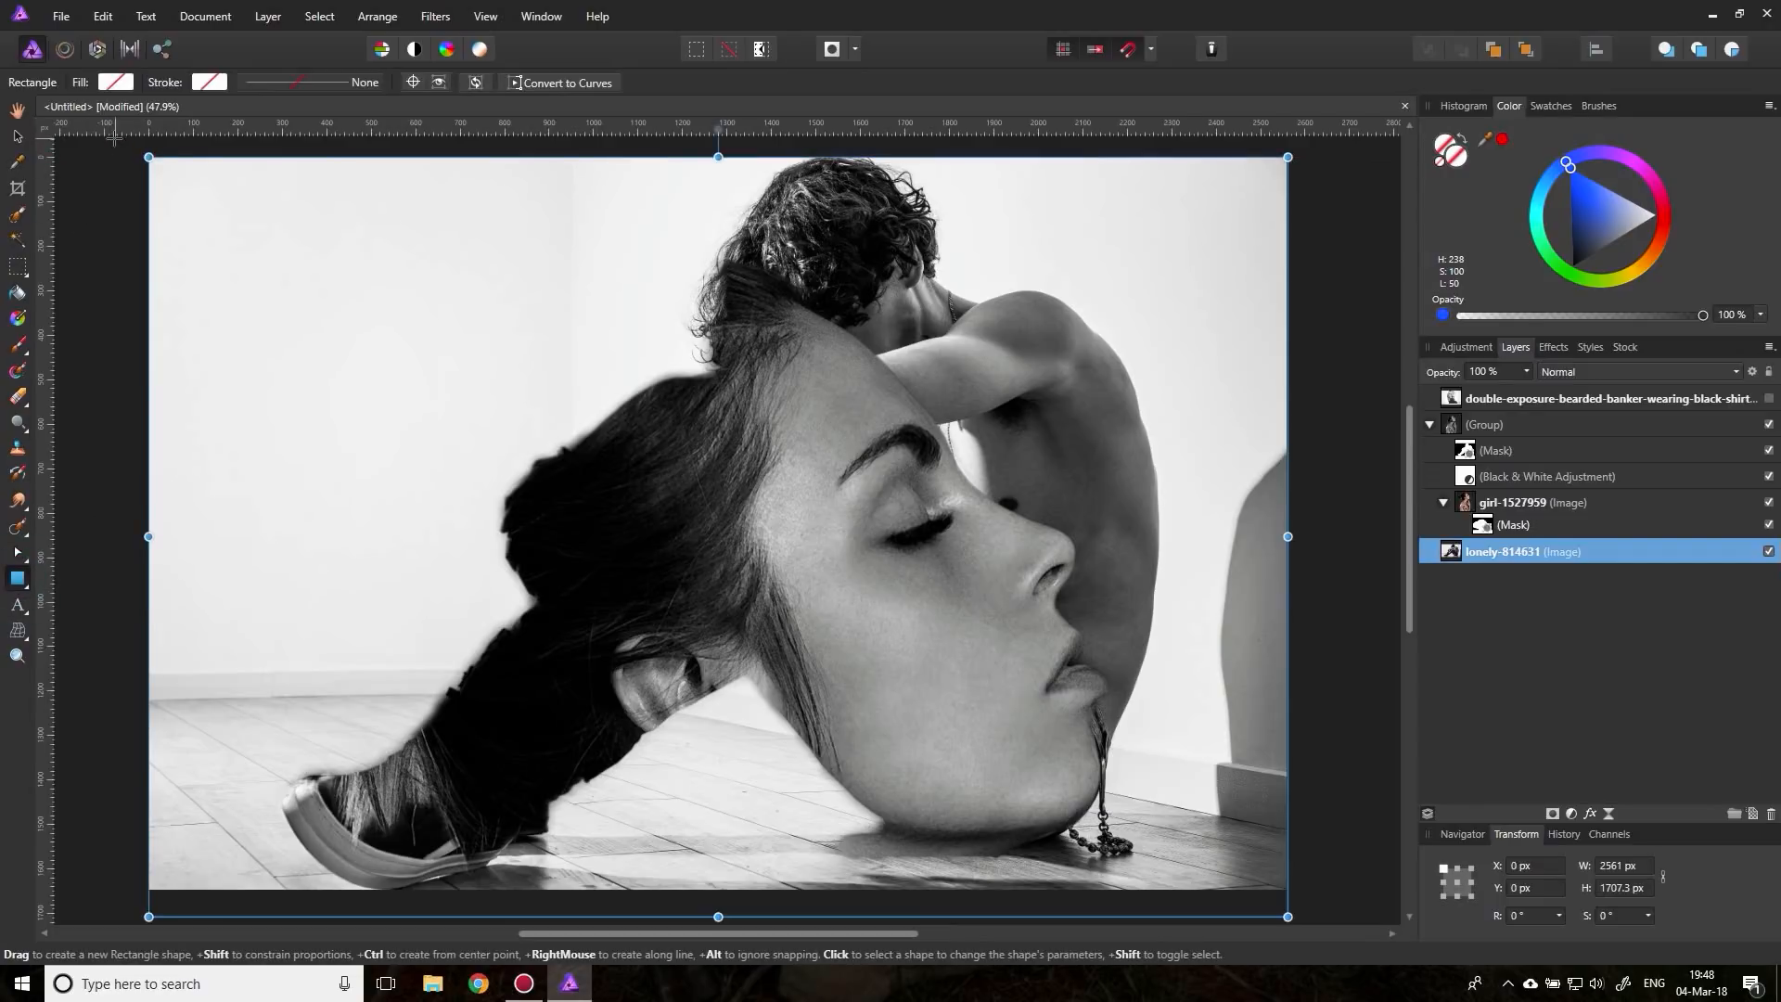
left_click_drag(113, 155, 1346, 906)
left_click(114, 83)
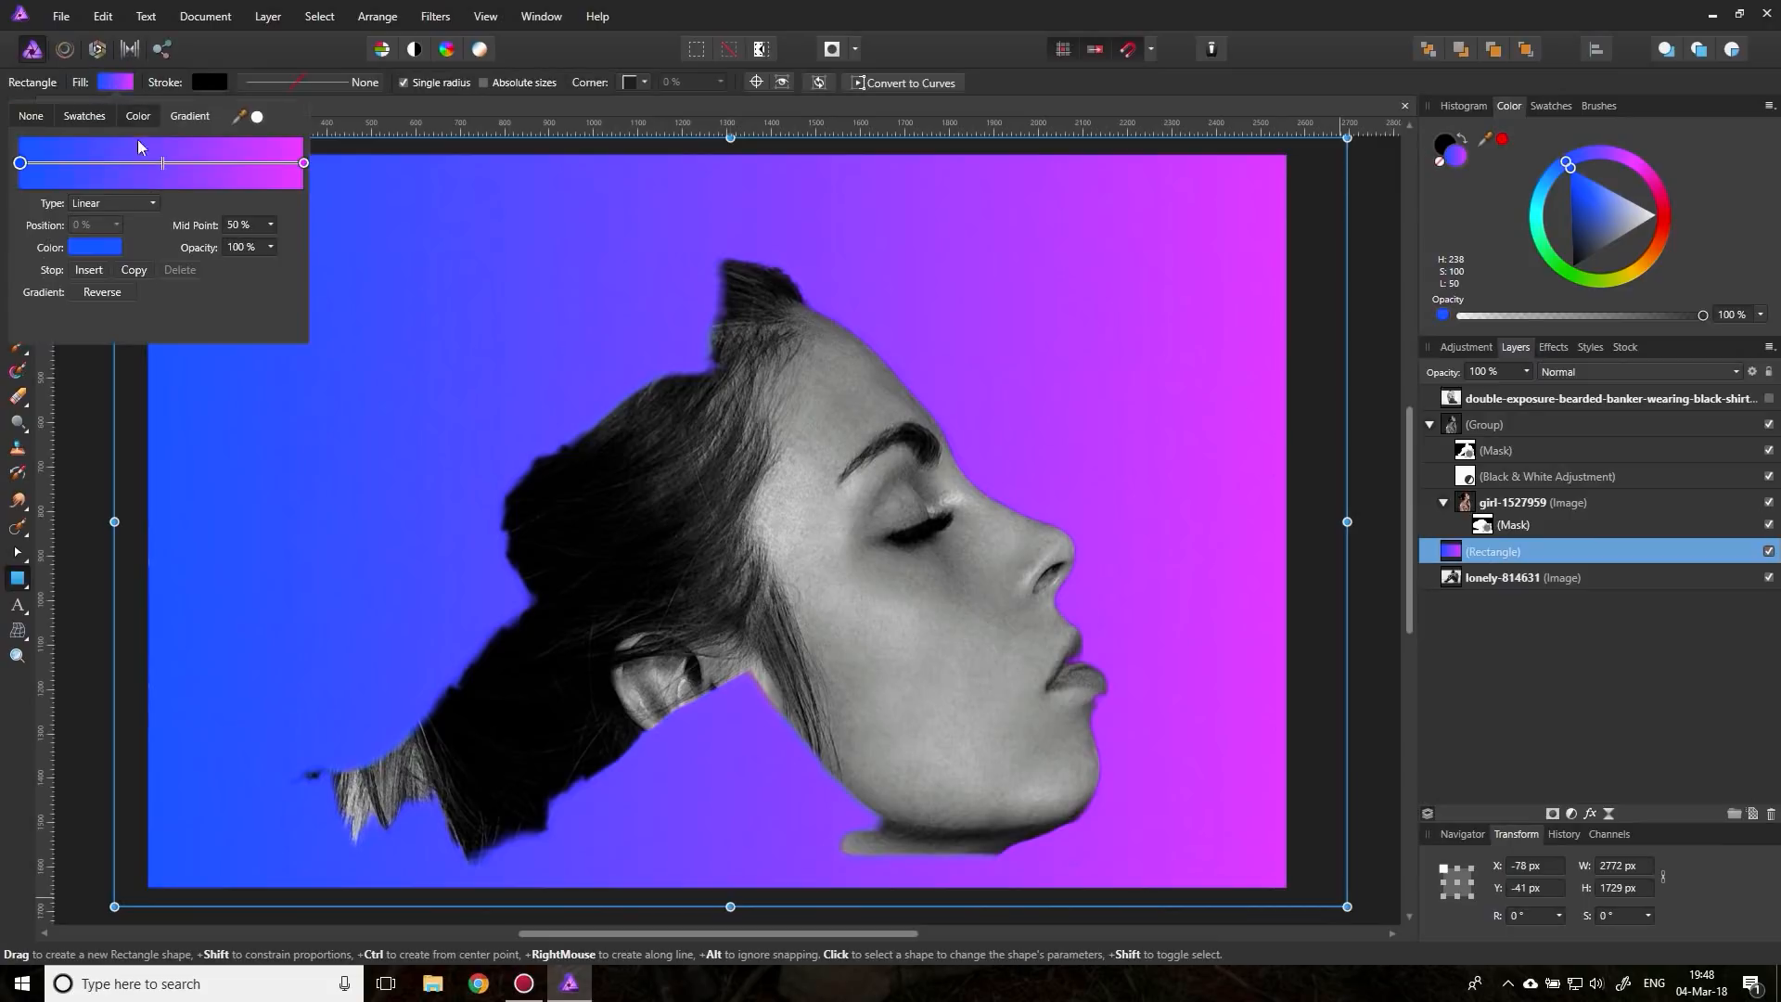
left_click(138, 117)
left_click_drag(147, 224, 268, 237)
left_click(118, 84)
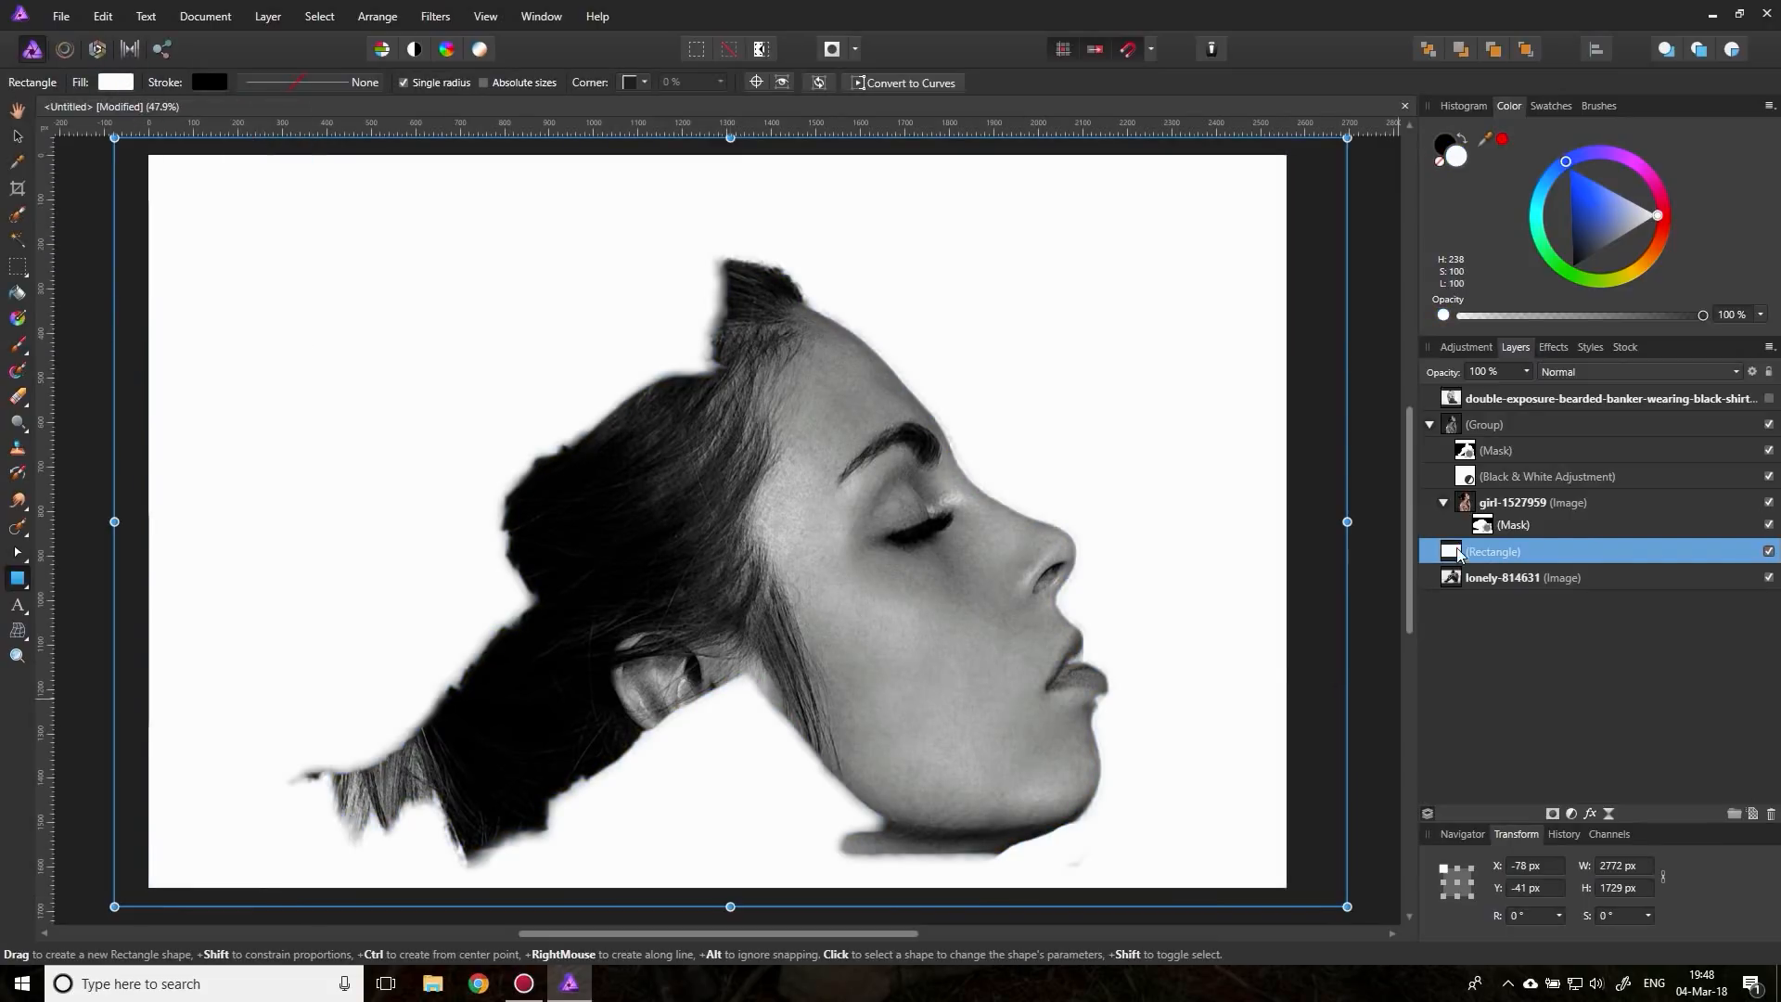
left_click_drag(1459, 552, 1457, 638)
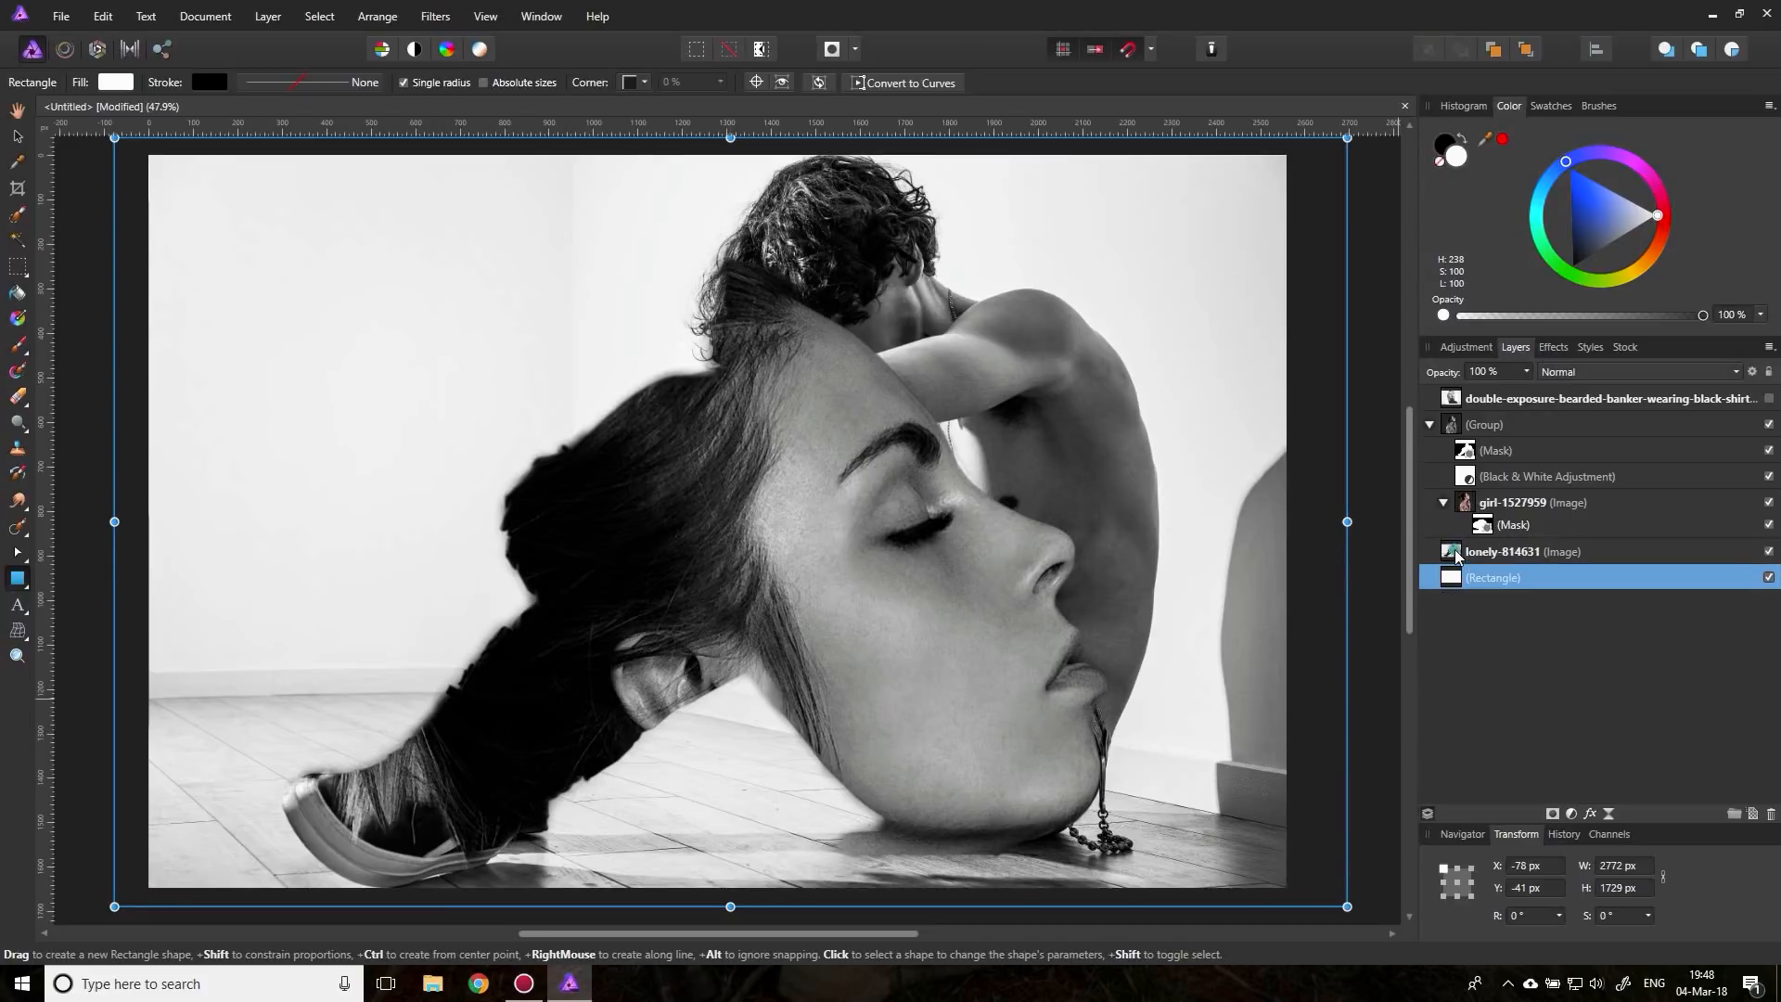
Step: Lower the lonely-814631 layer's opacity to 66%
left_click(1454, 551)
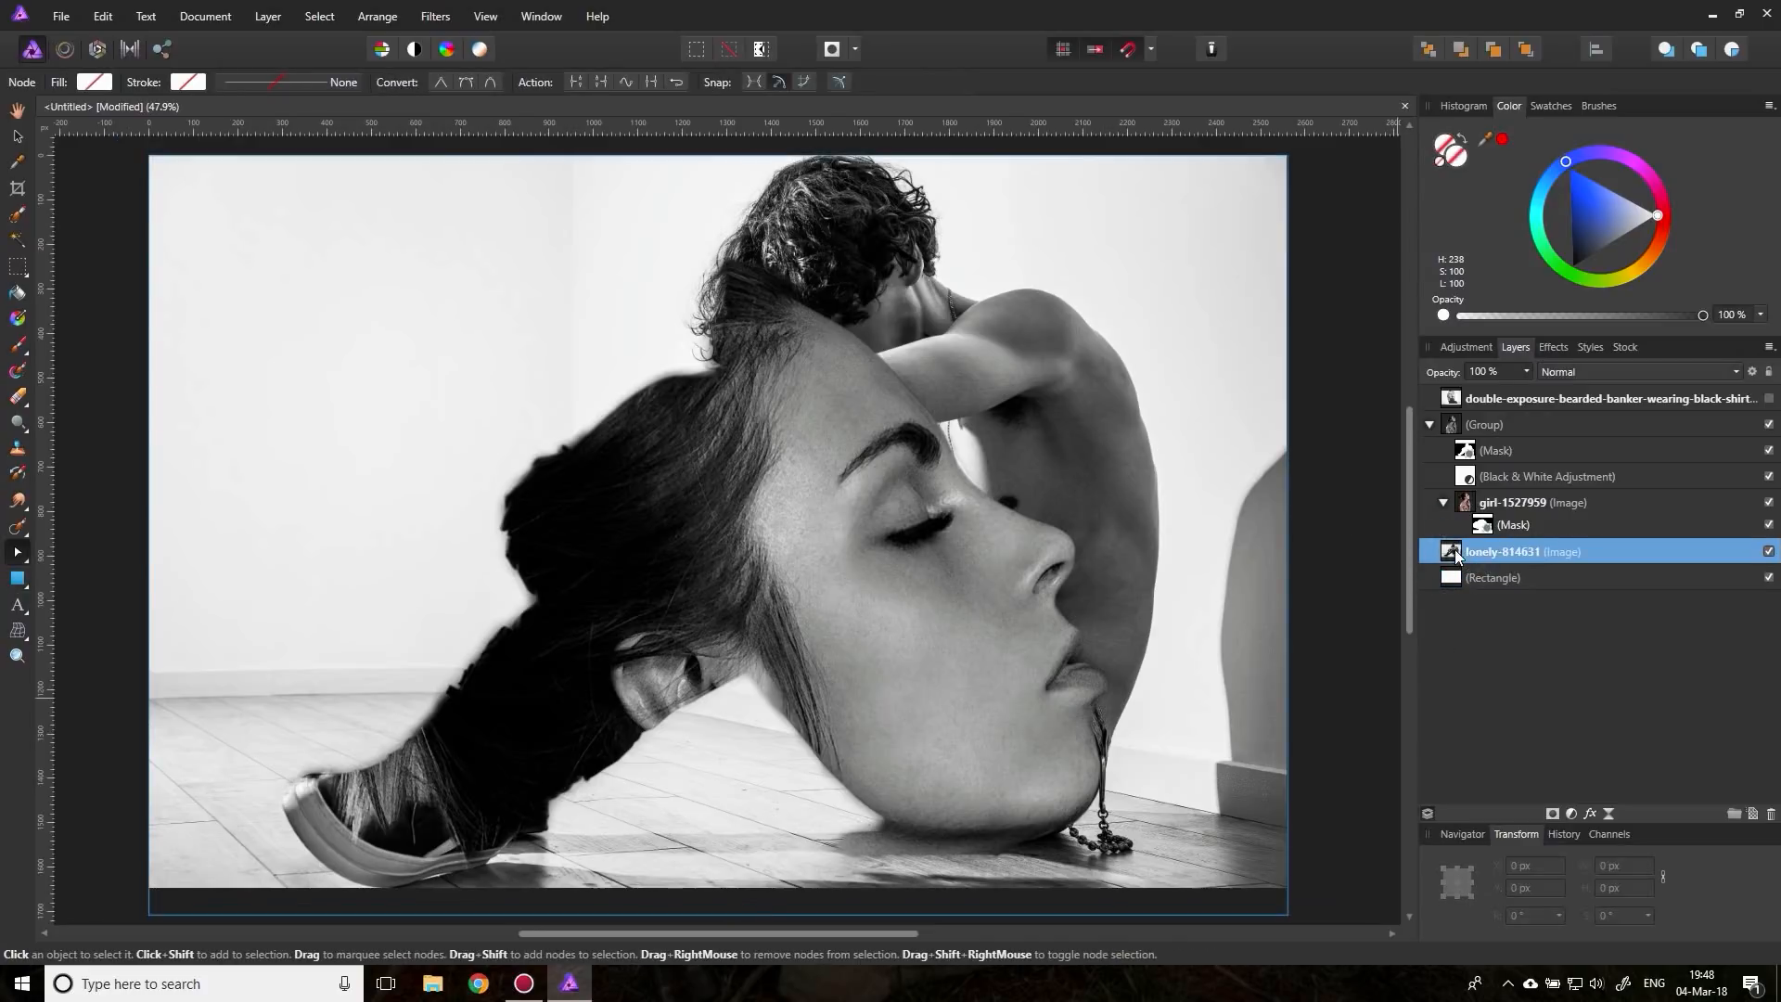
left_click(1525, 371)
left_click_drag(1525, 391, 1484, 389)
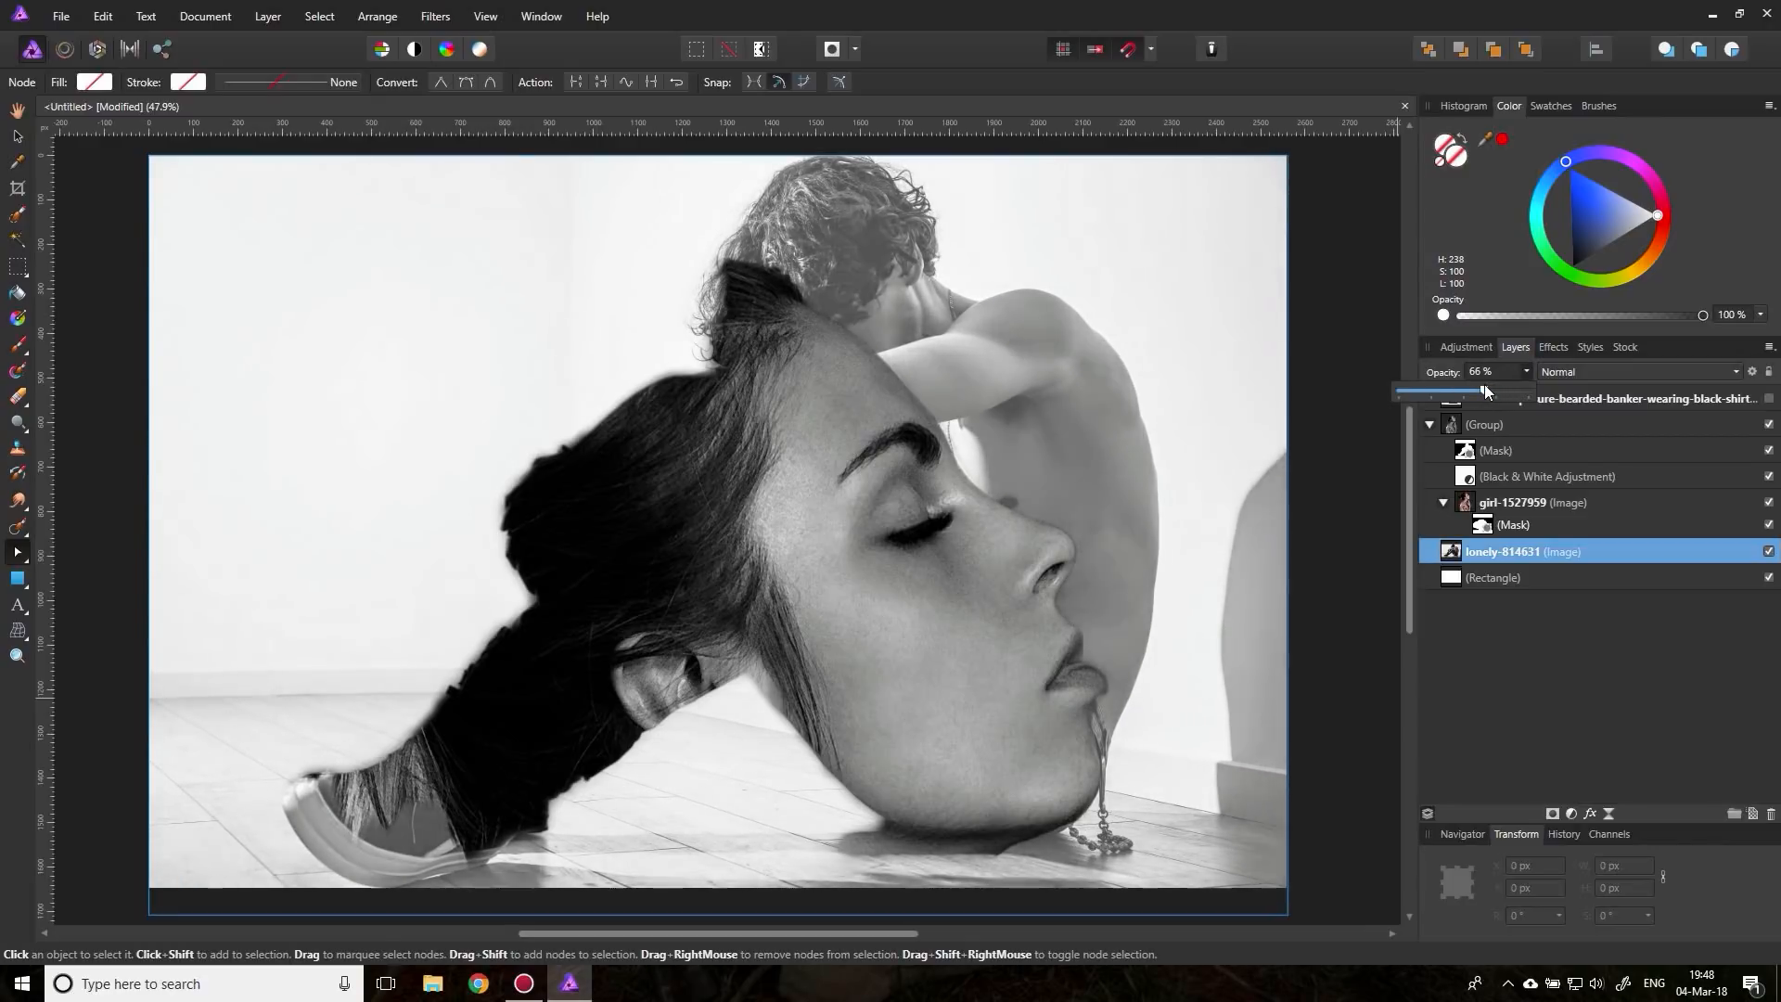
Step: Set the girl-1527959 layer's opacity to 84% and the lonely-814631 layer's opacity to 87%
left_click(1464, 501)
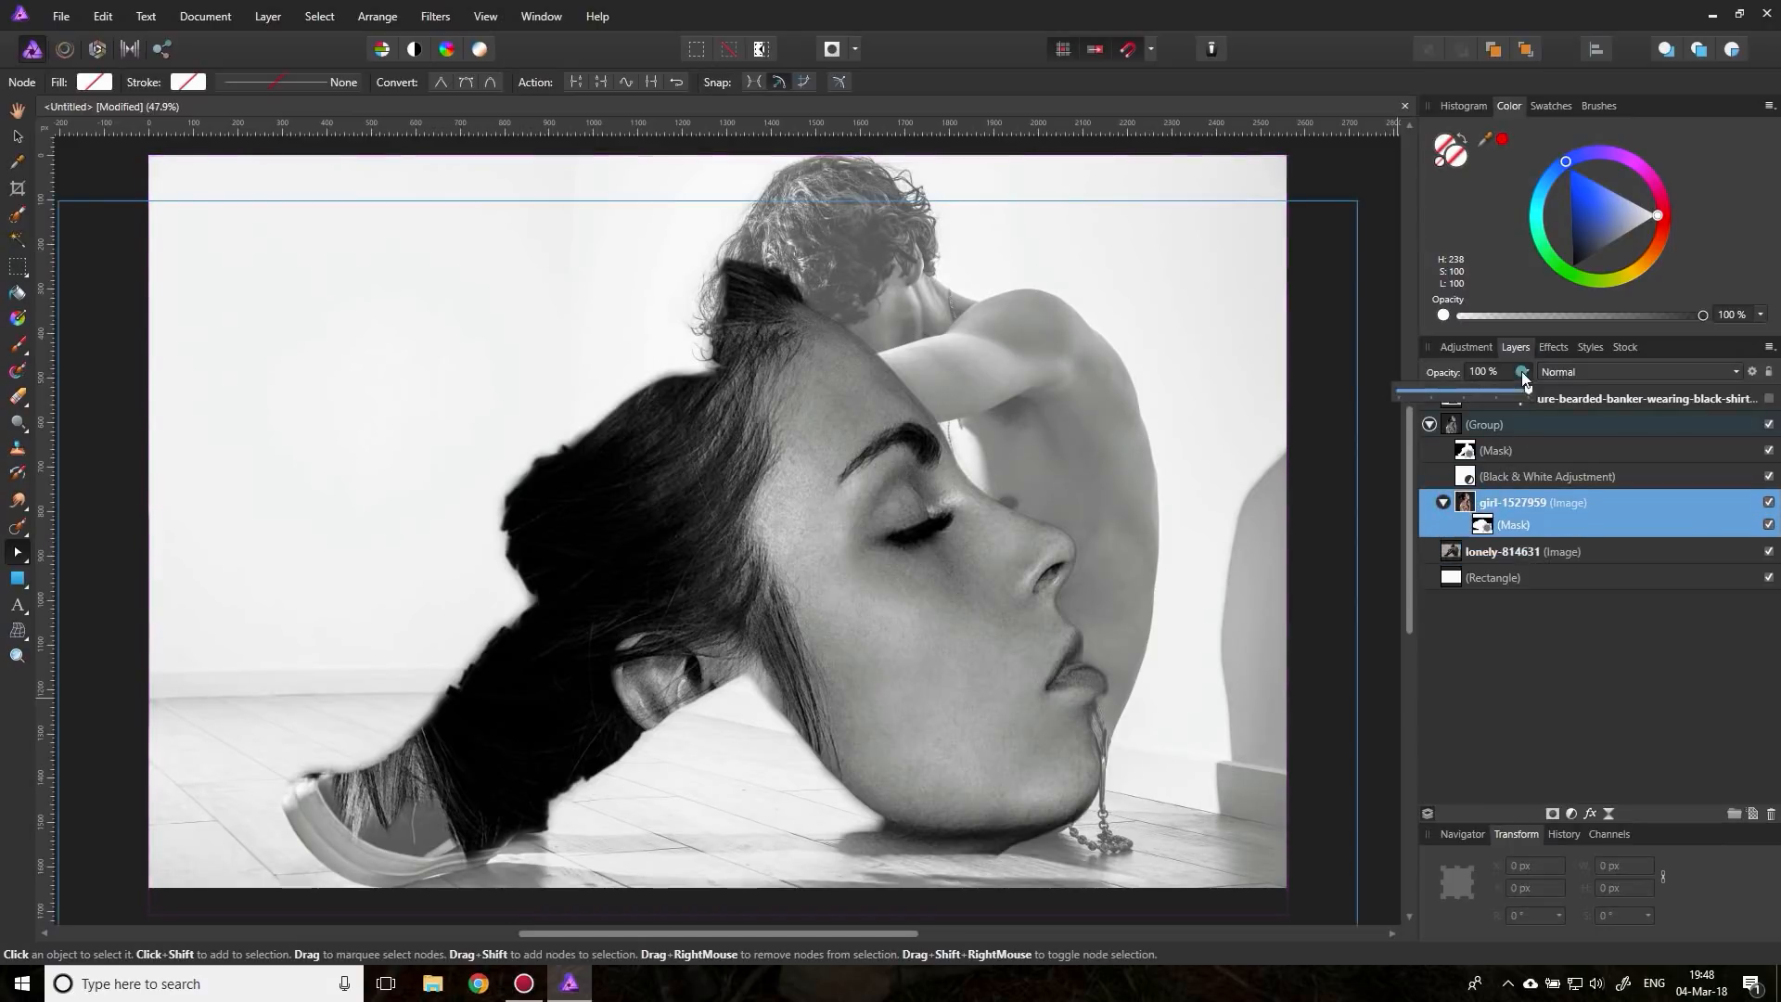
mouse_move(1527, 386)
left_mouse_down()
mouse_move(1487, 394)
mouse_move(1506, 389)
left_mouse_up()
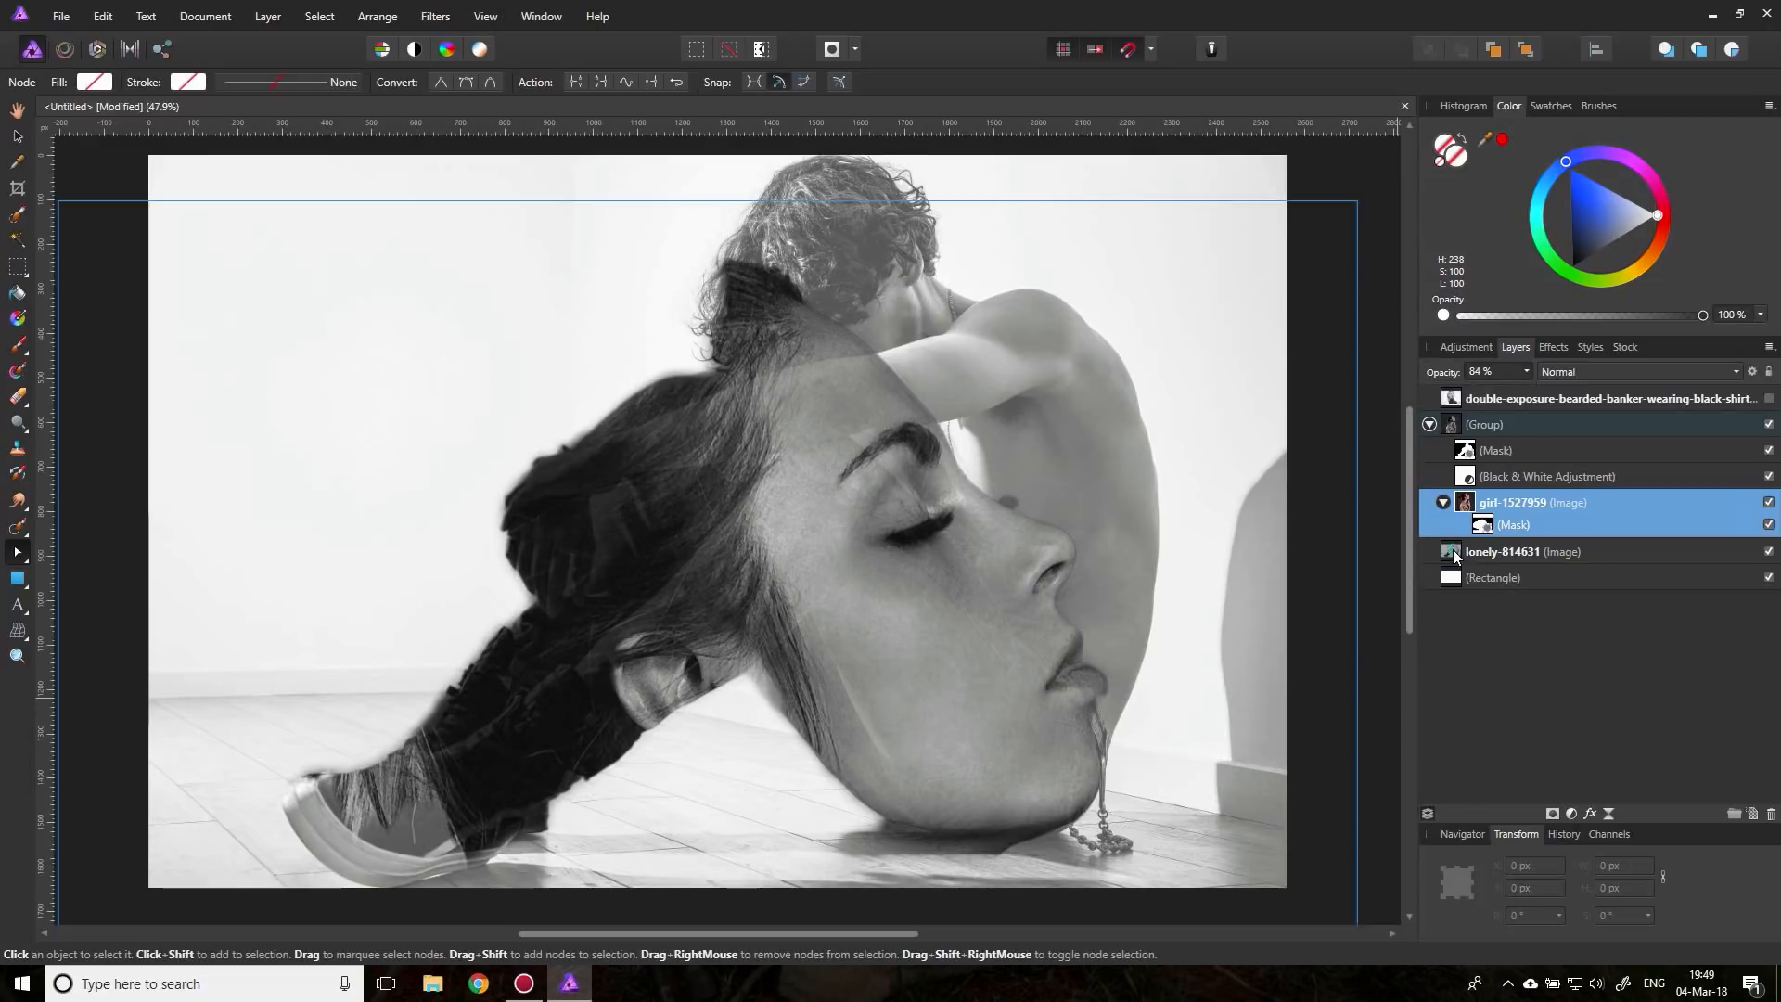
left_click(1452, 551)
left_click(1526, 372)
left_click_drag(1522, 390, 1556, 385)
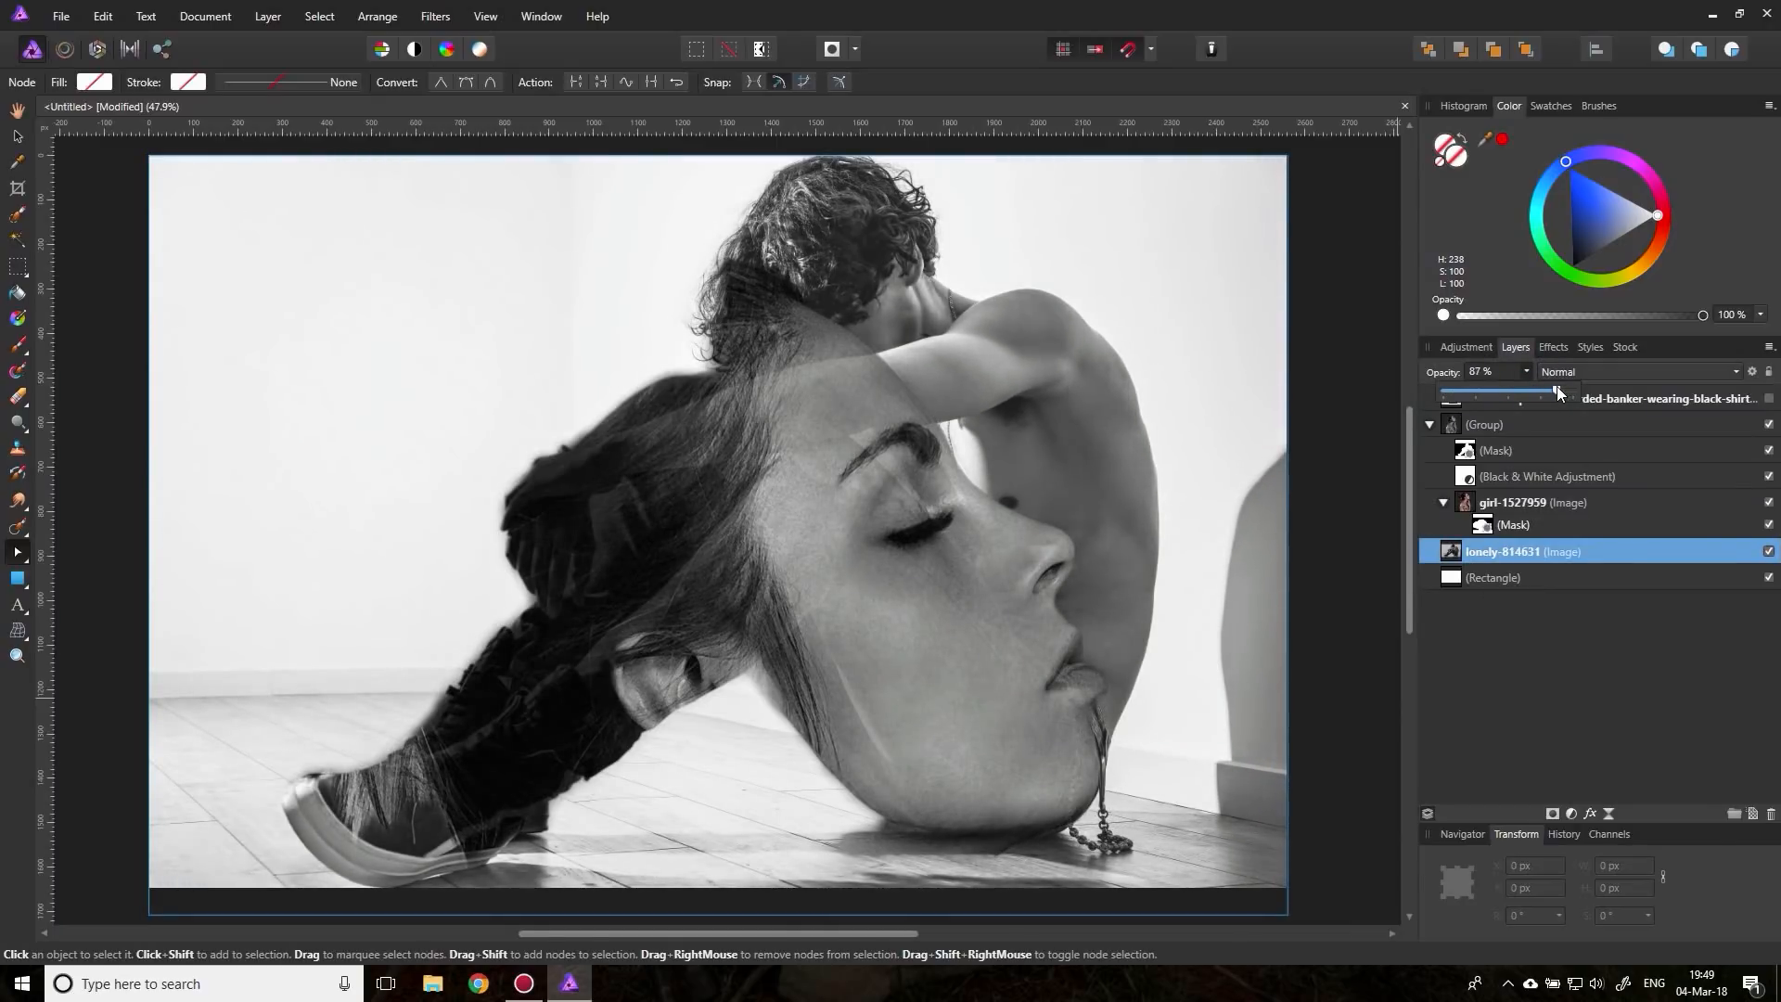
left_click(1526, 372)
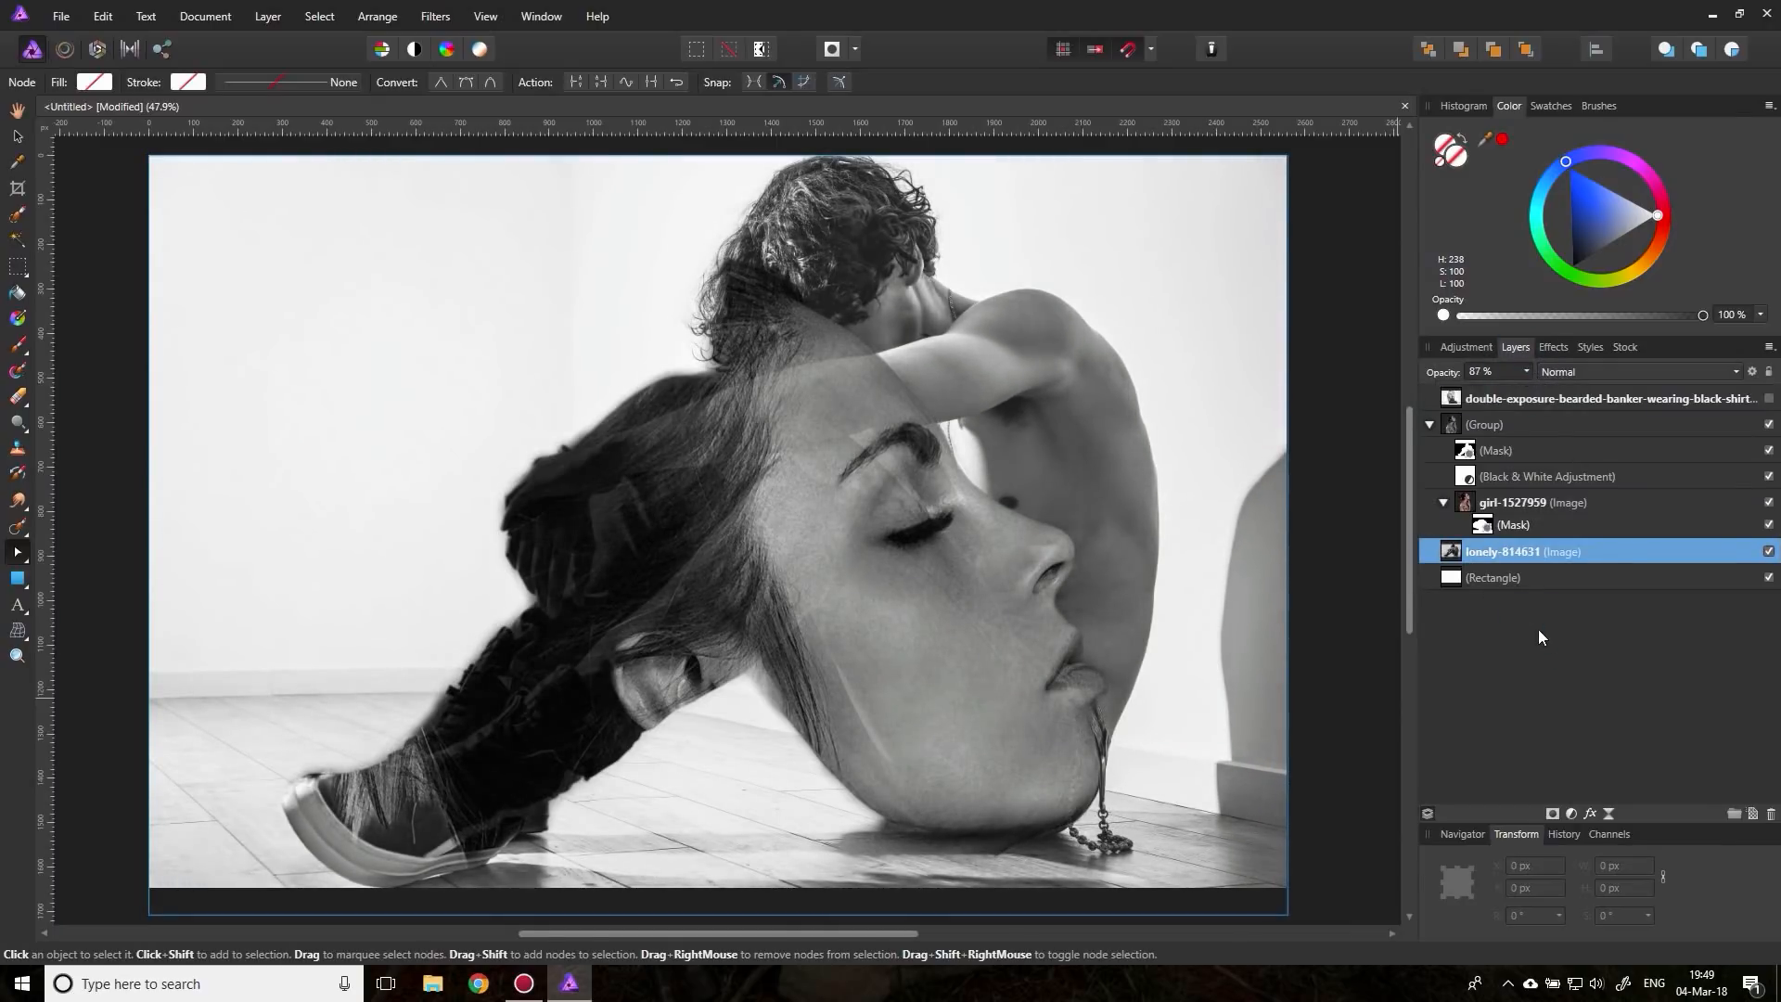
Step: Draw a white rectangle about 2685 × 1729 px covering the canvas, directly above the group
left_click(1458, 413)
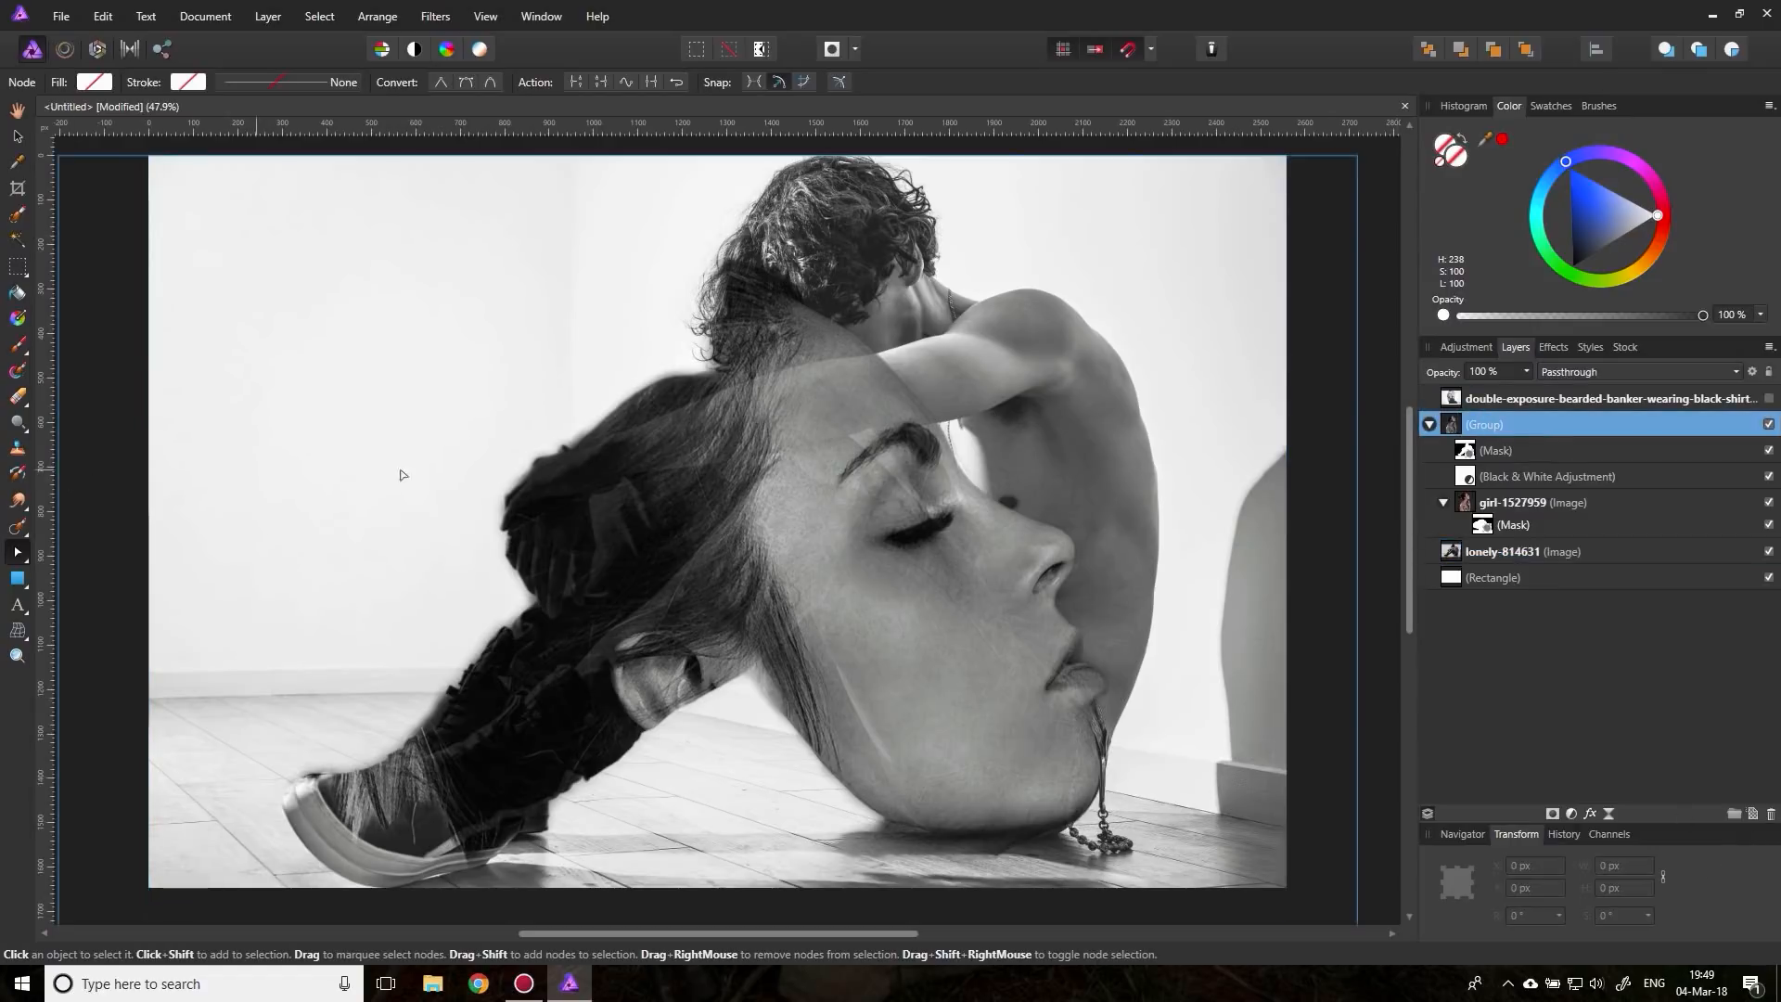
left_click(17, 577)
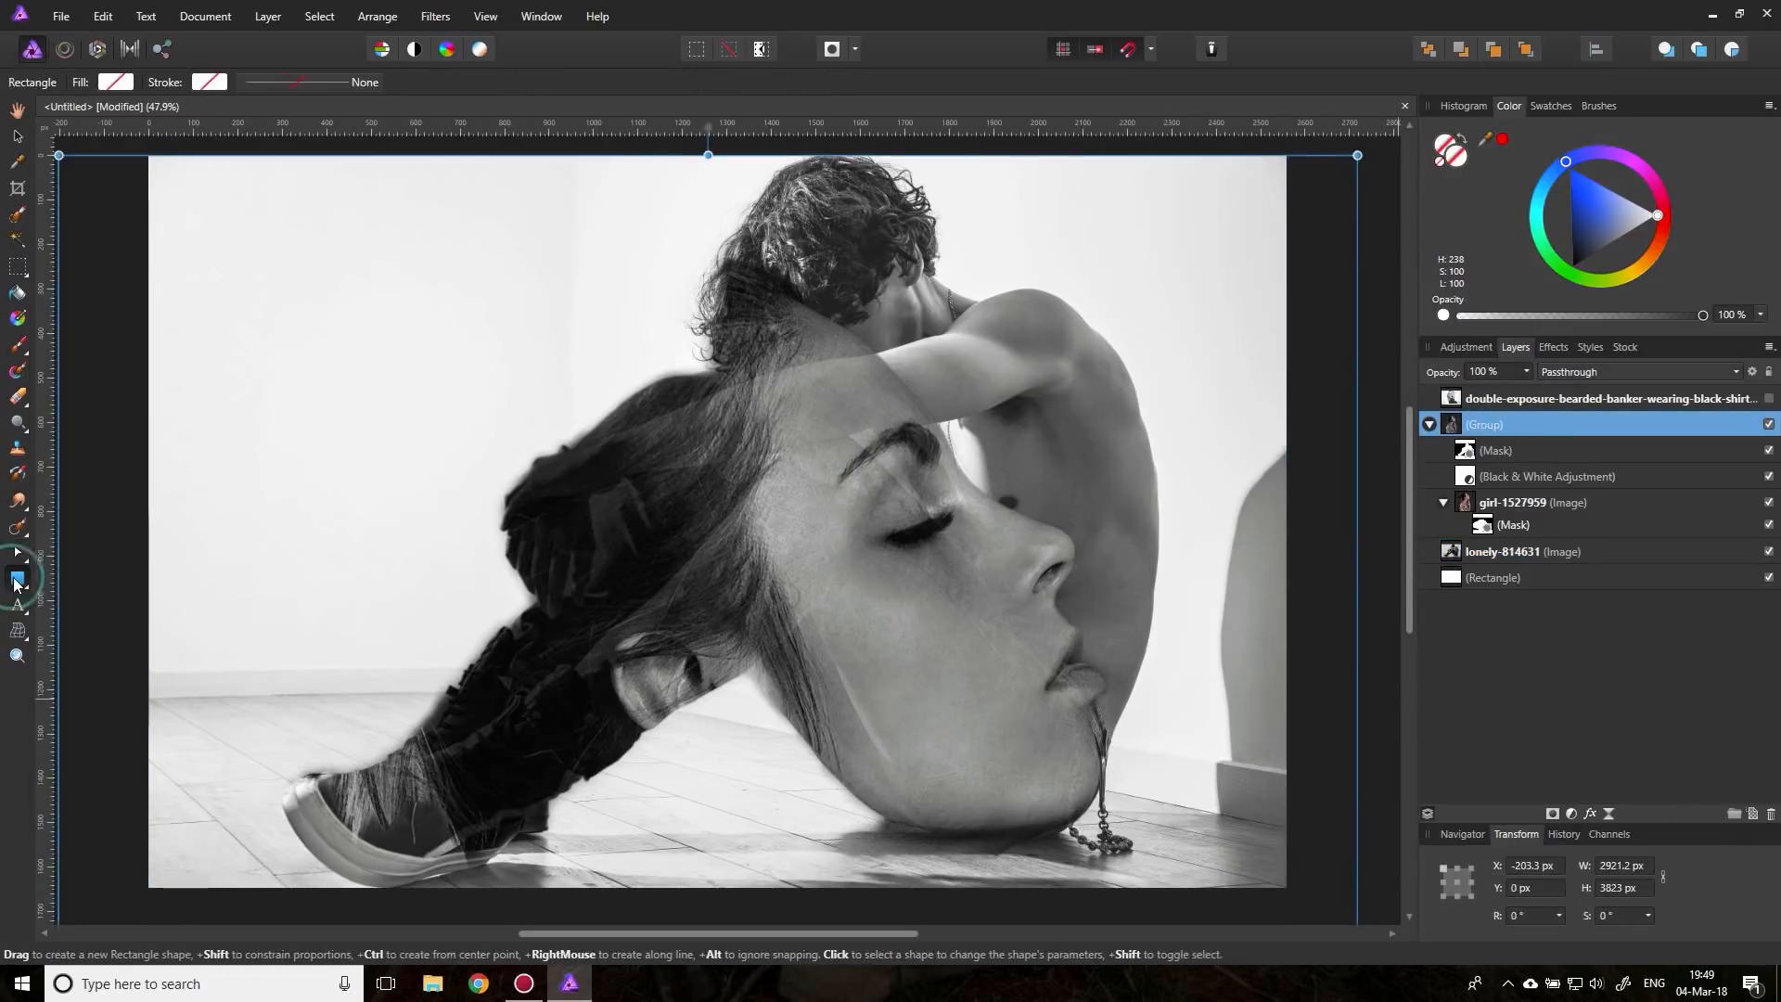
left_click_drag(120, 141, 1314, 898)
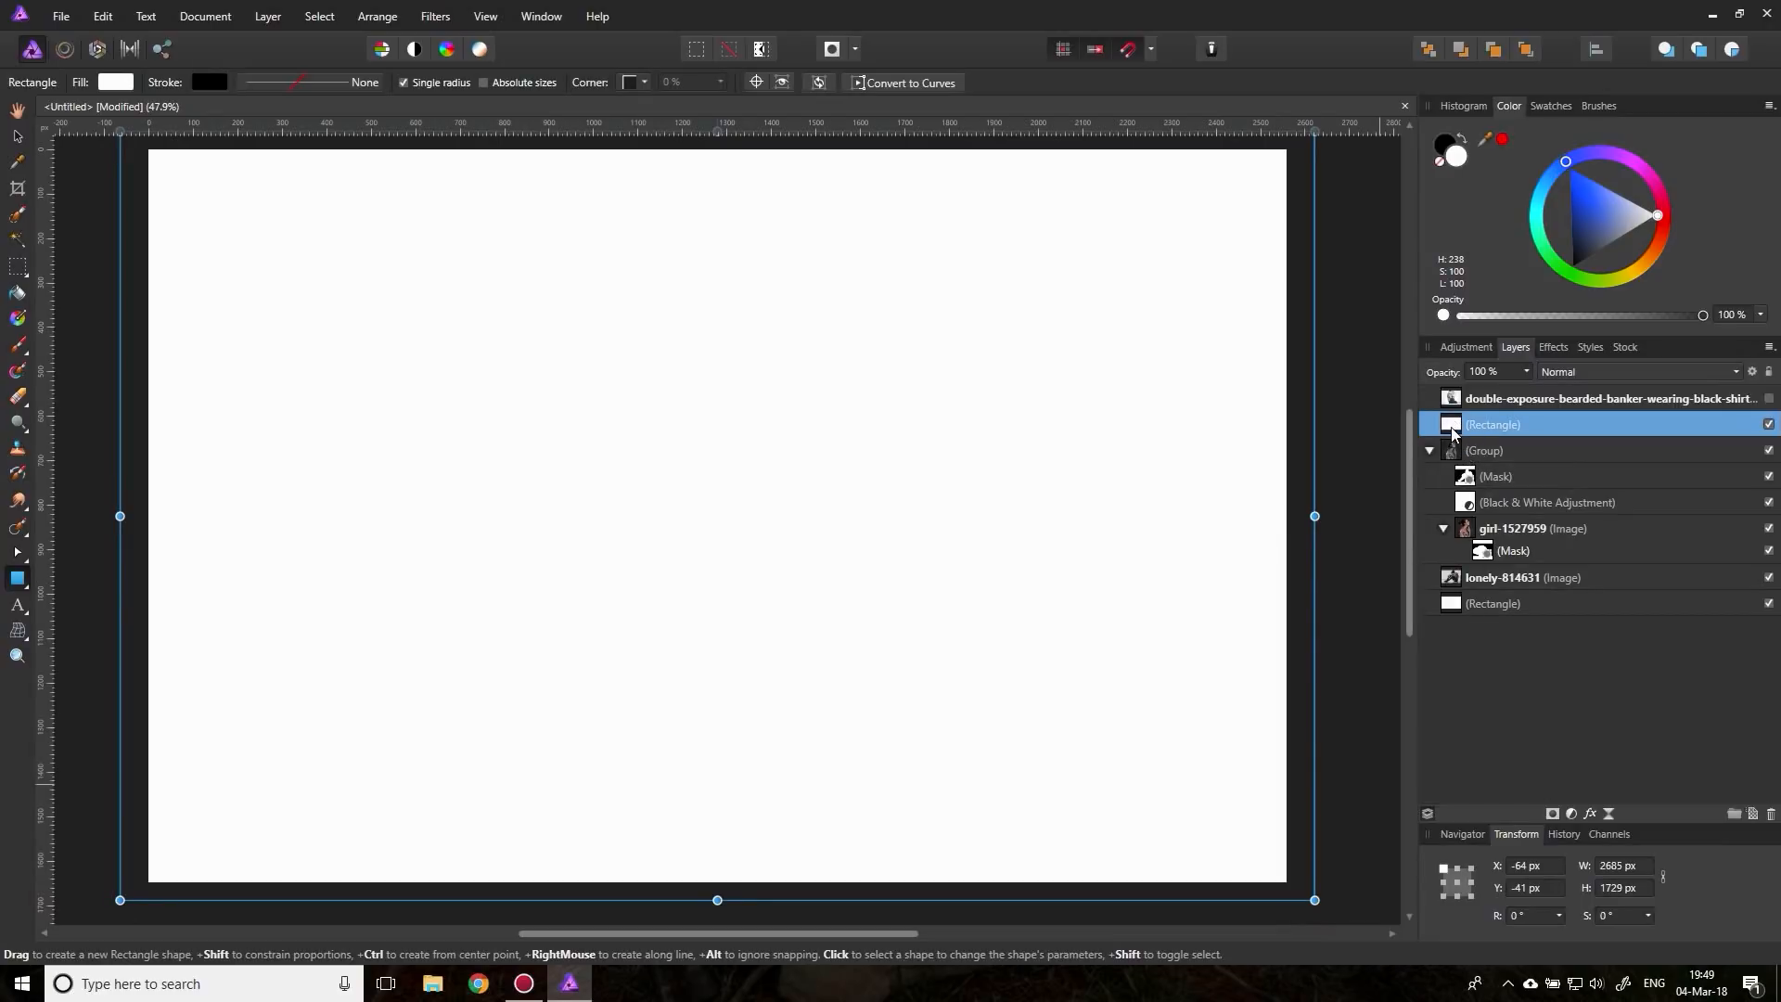
Step: Give the upper rectangle a linear gradient fill and colour its starting stop bright blue (H 242, S 100, L 50)
left_click(116, 81)
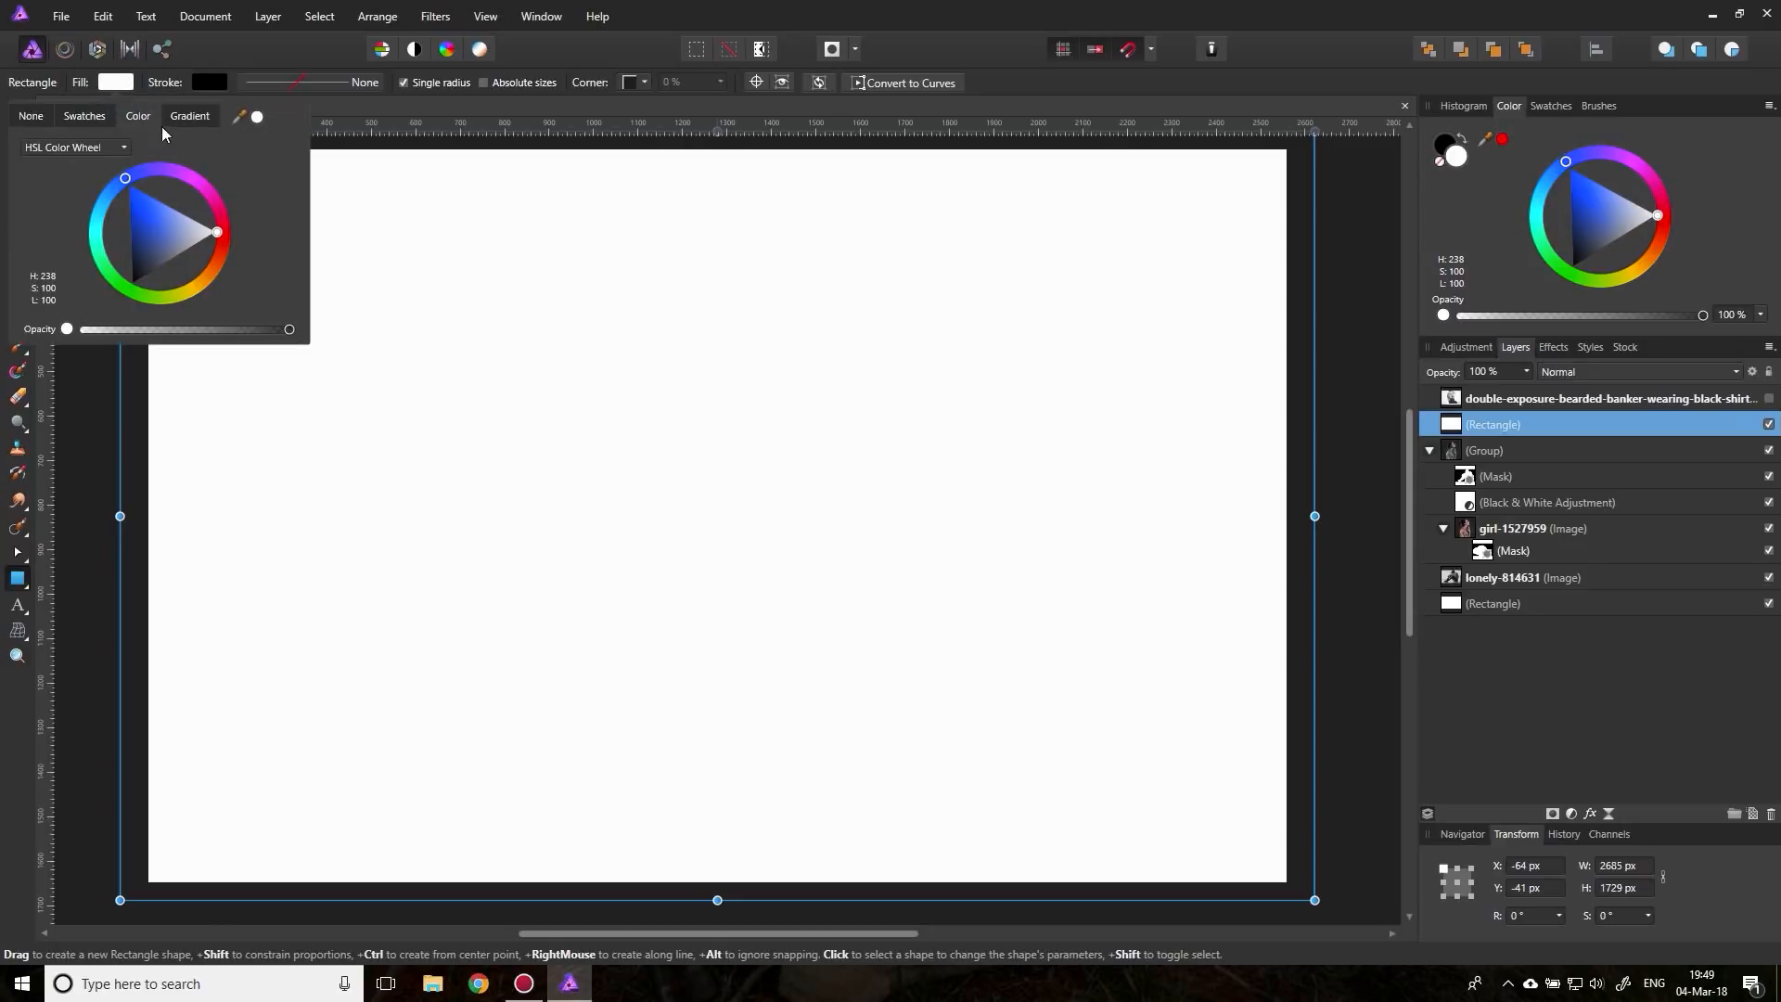
left_click(181, 116)
left_click(21, 163)
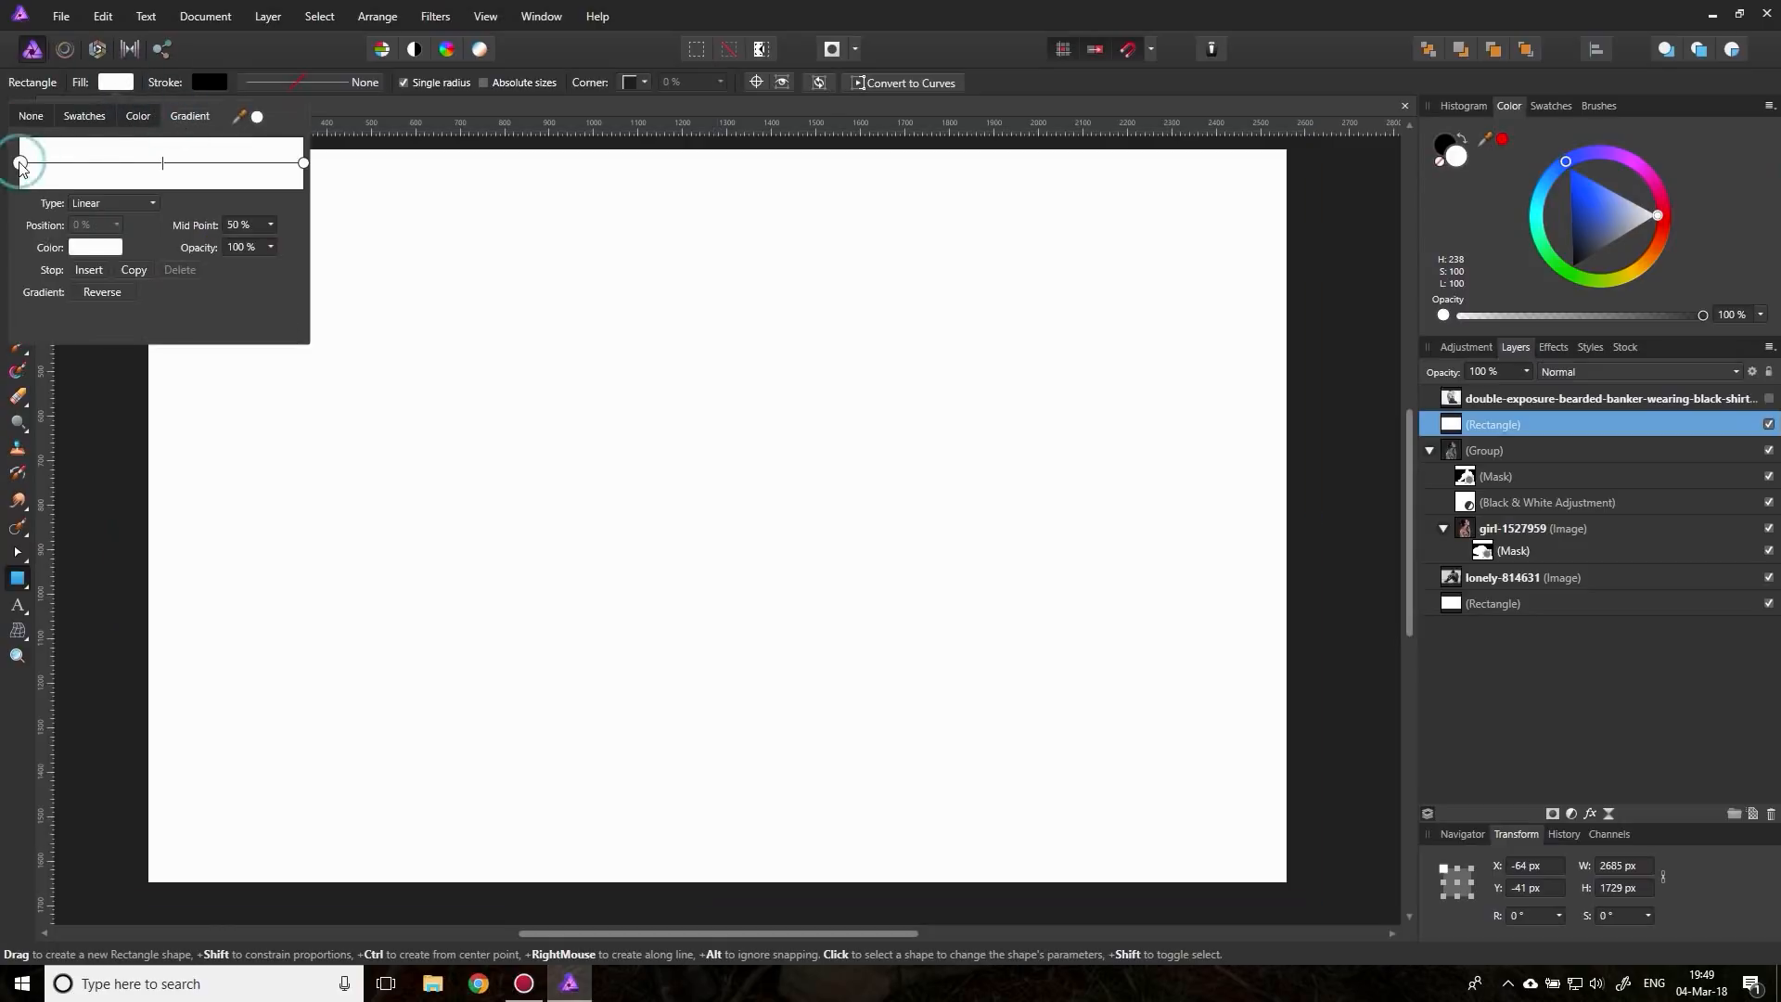
left_click(95, 247)
left_click(100, 310)
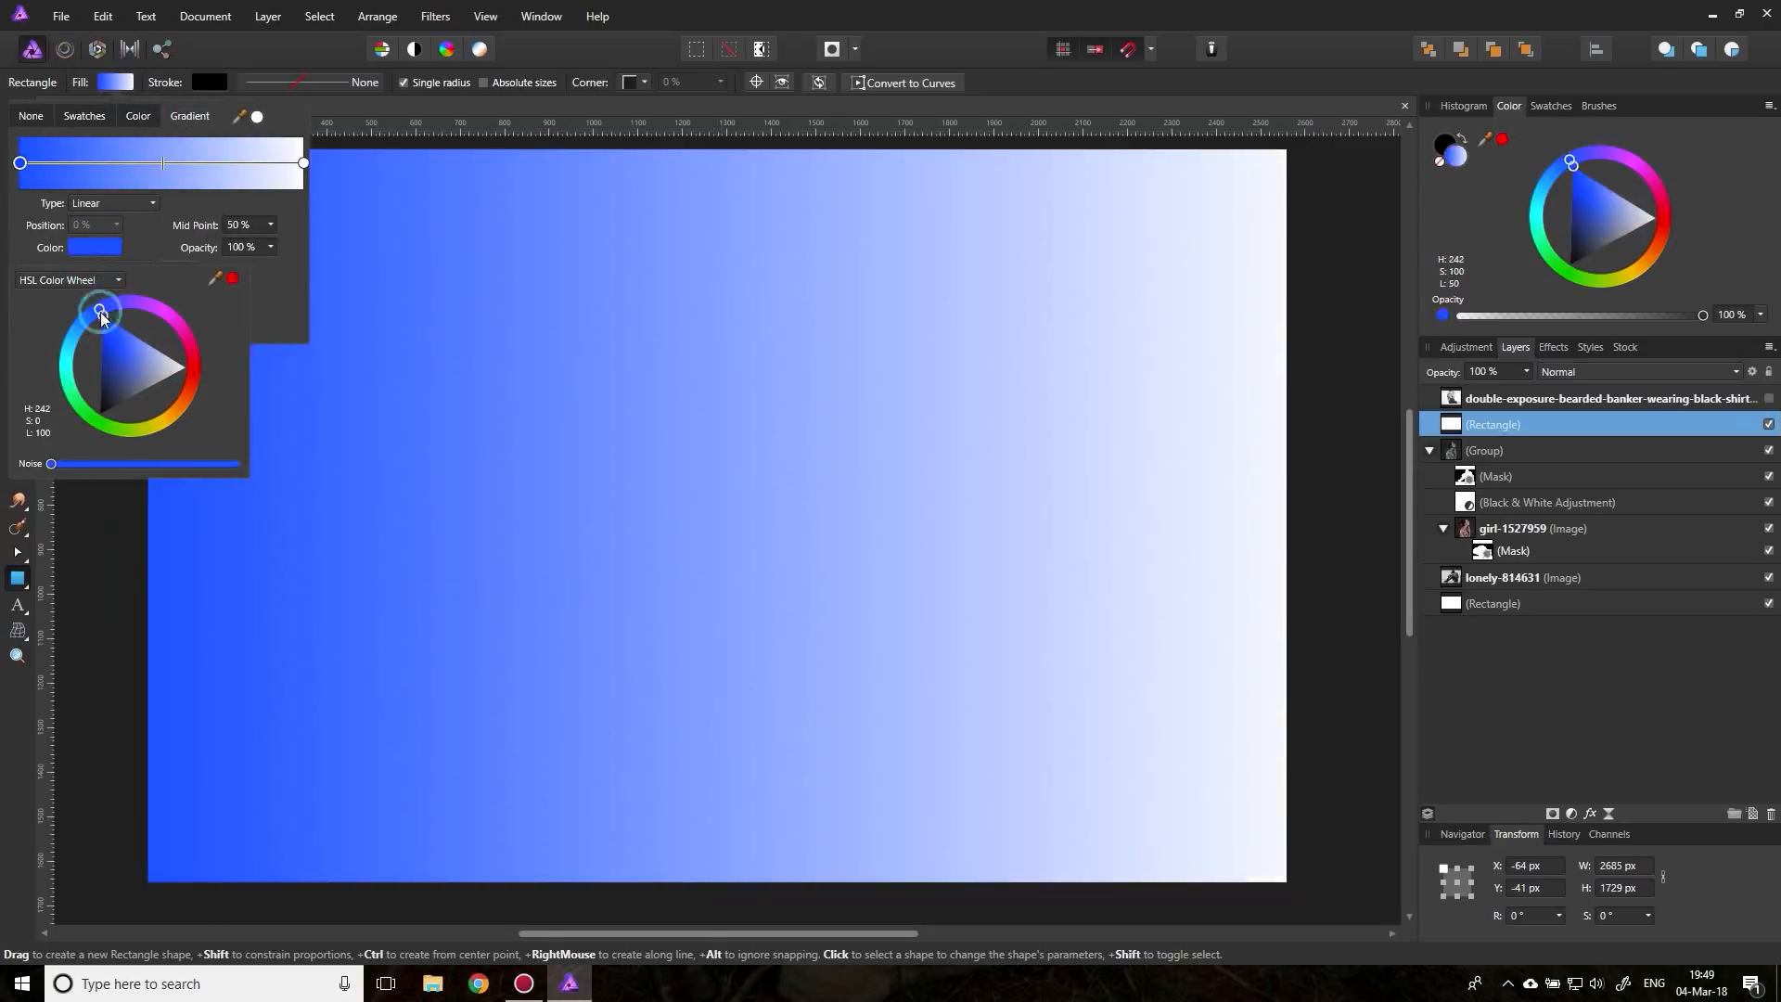
Step: Colour the end stop of the rectangle's gradient a saturated orange-red
left_click(302, 164)
left_click(302, 164)
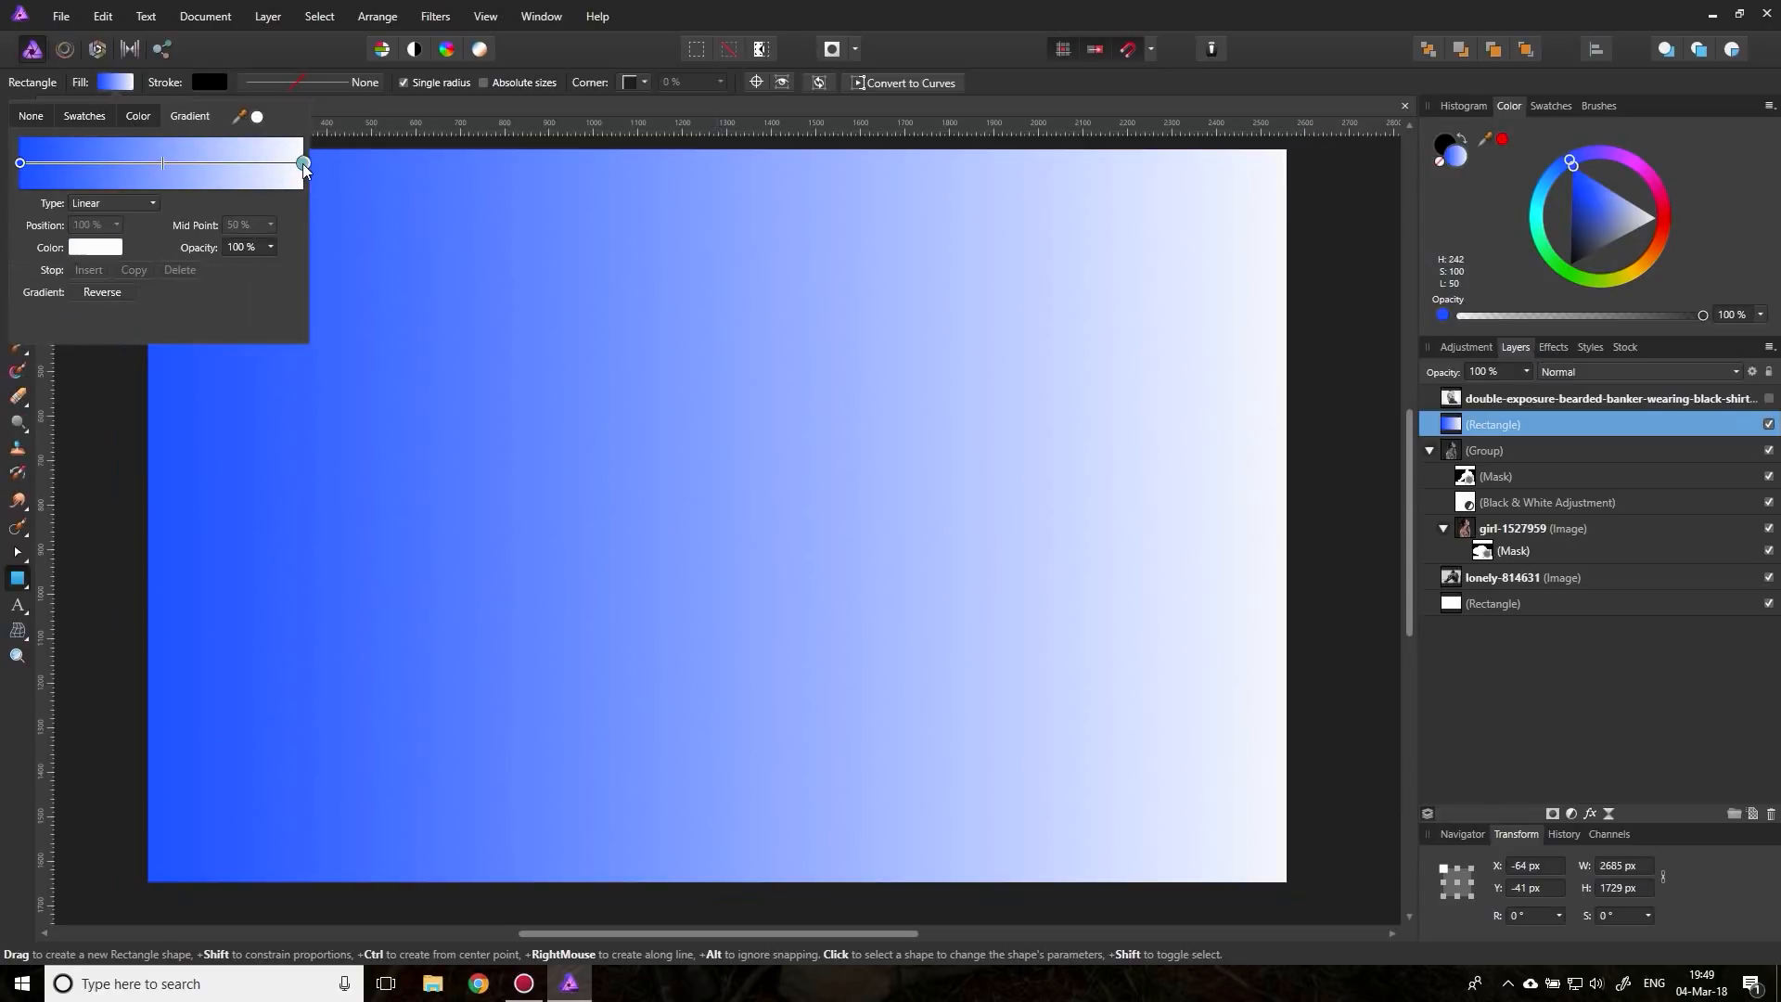
left_click(96, 247)
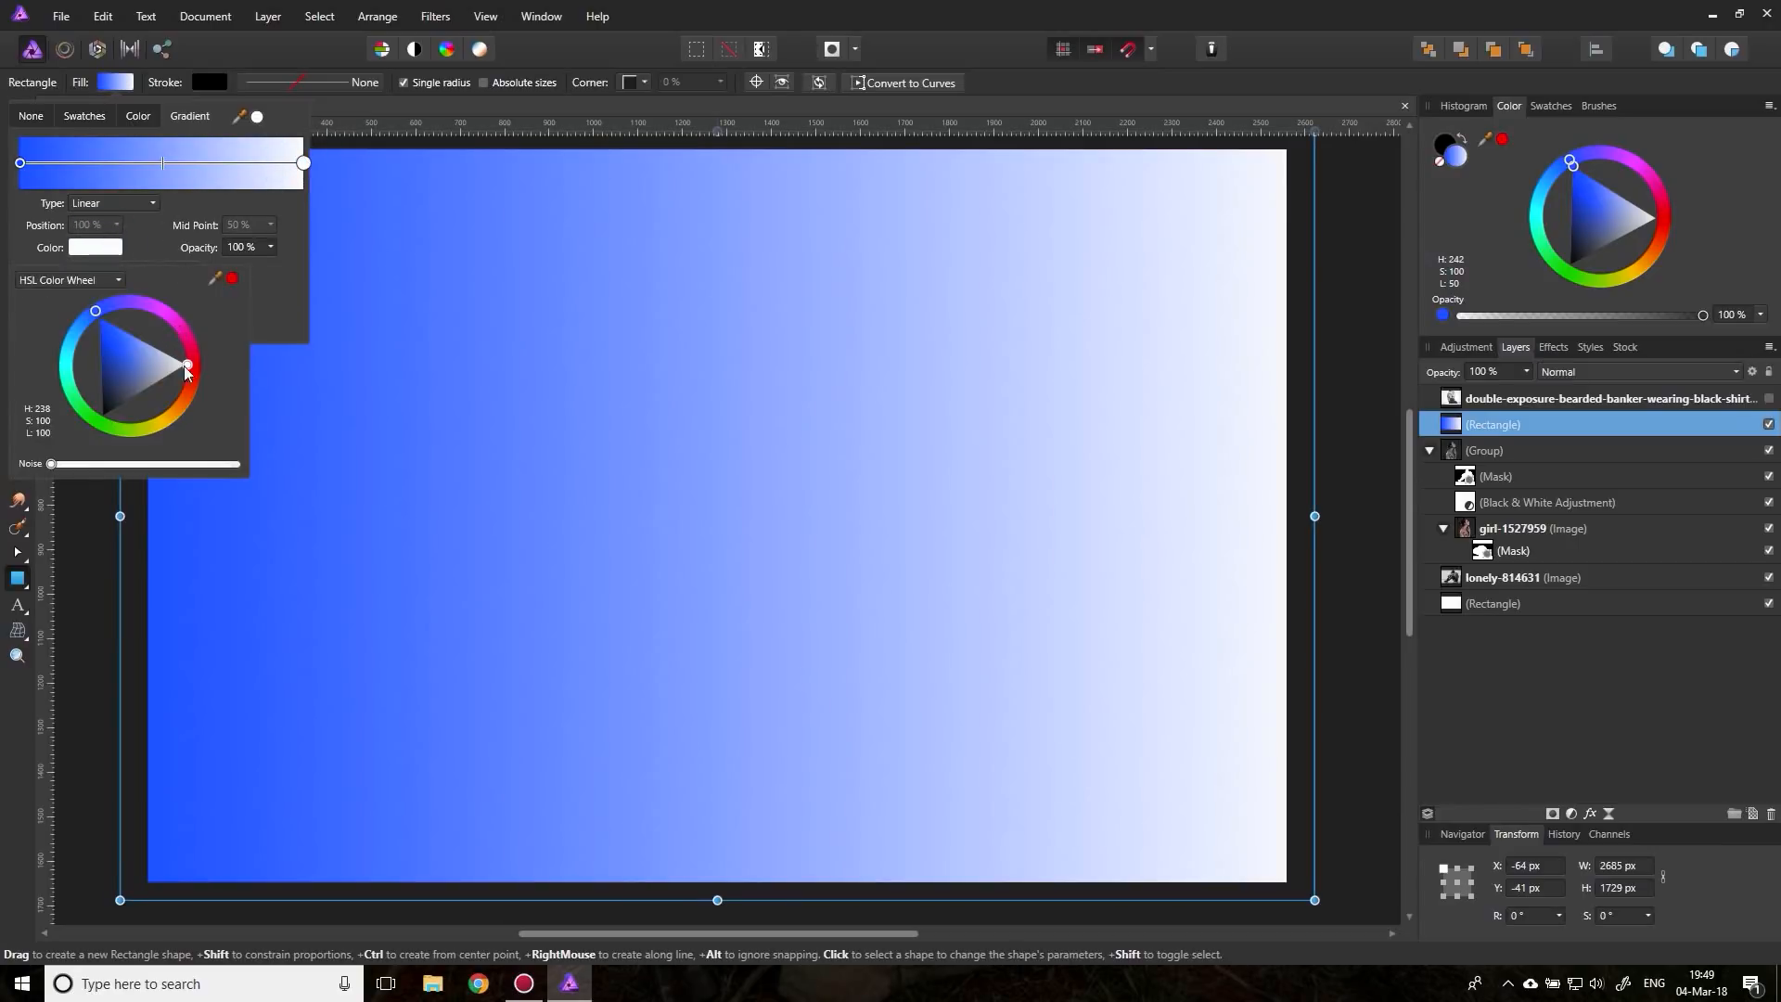
left_click(188, 395)
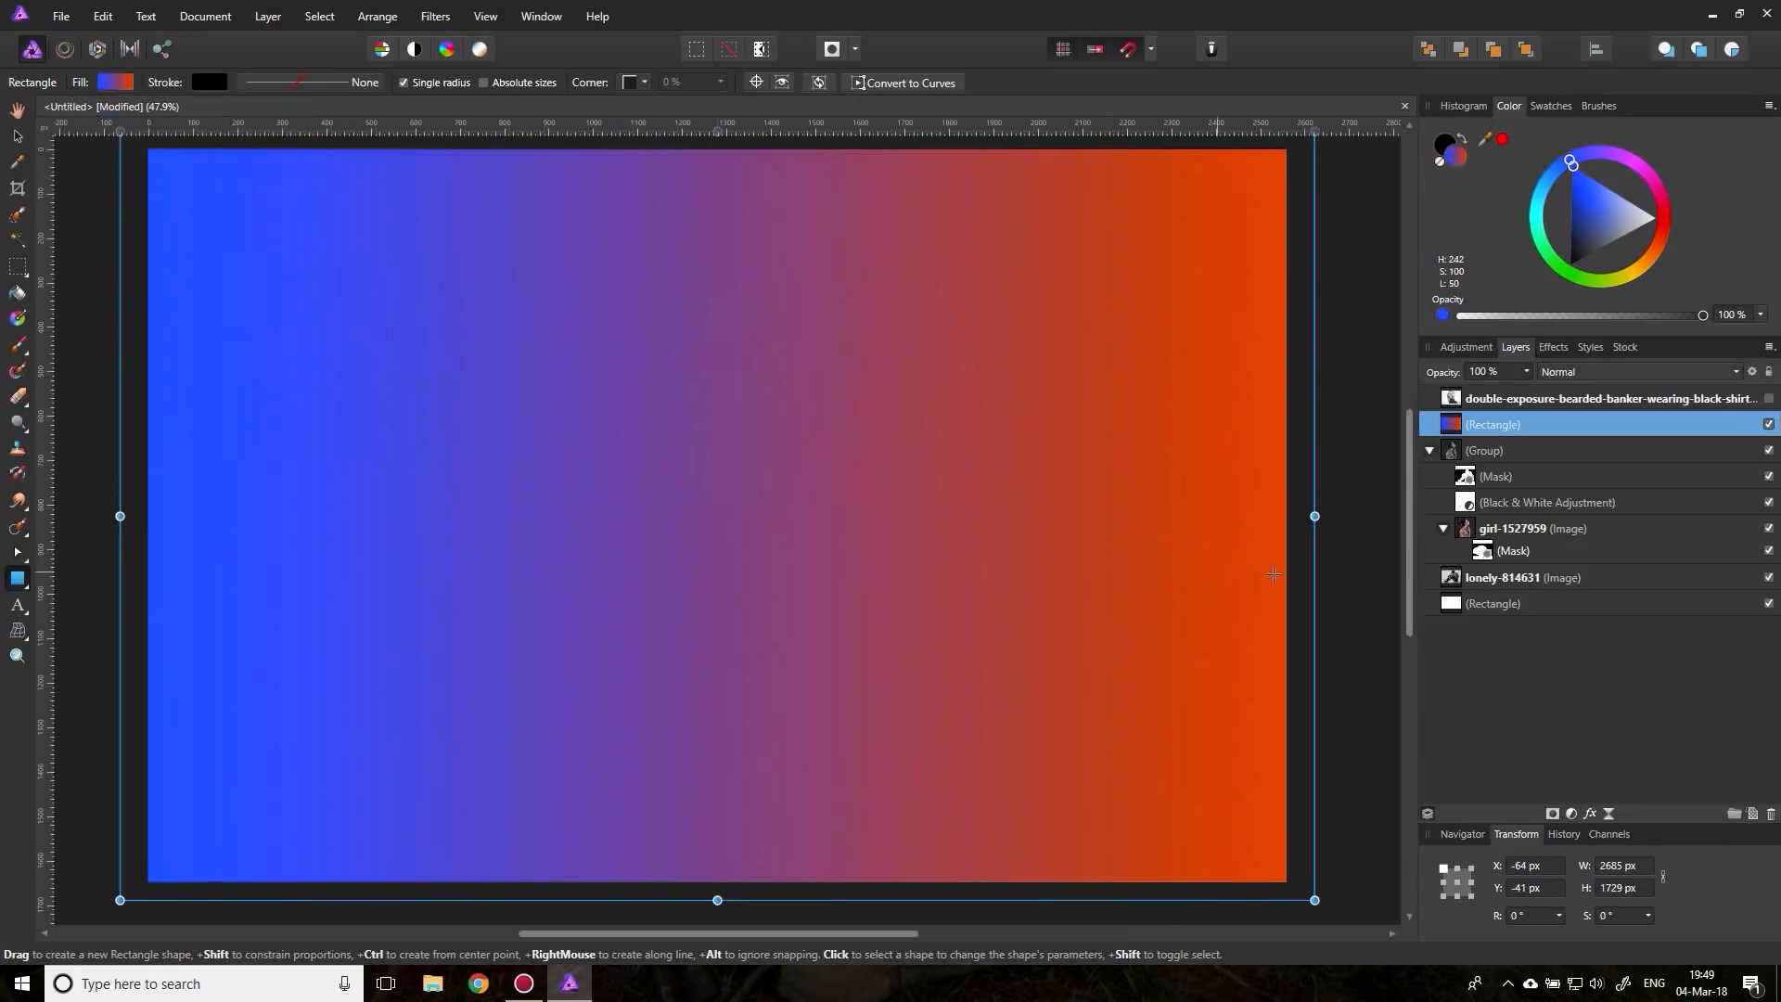
Step: Set the gradient rectangle's blend mode to Screen and deselect it
left_click(1566, 371)
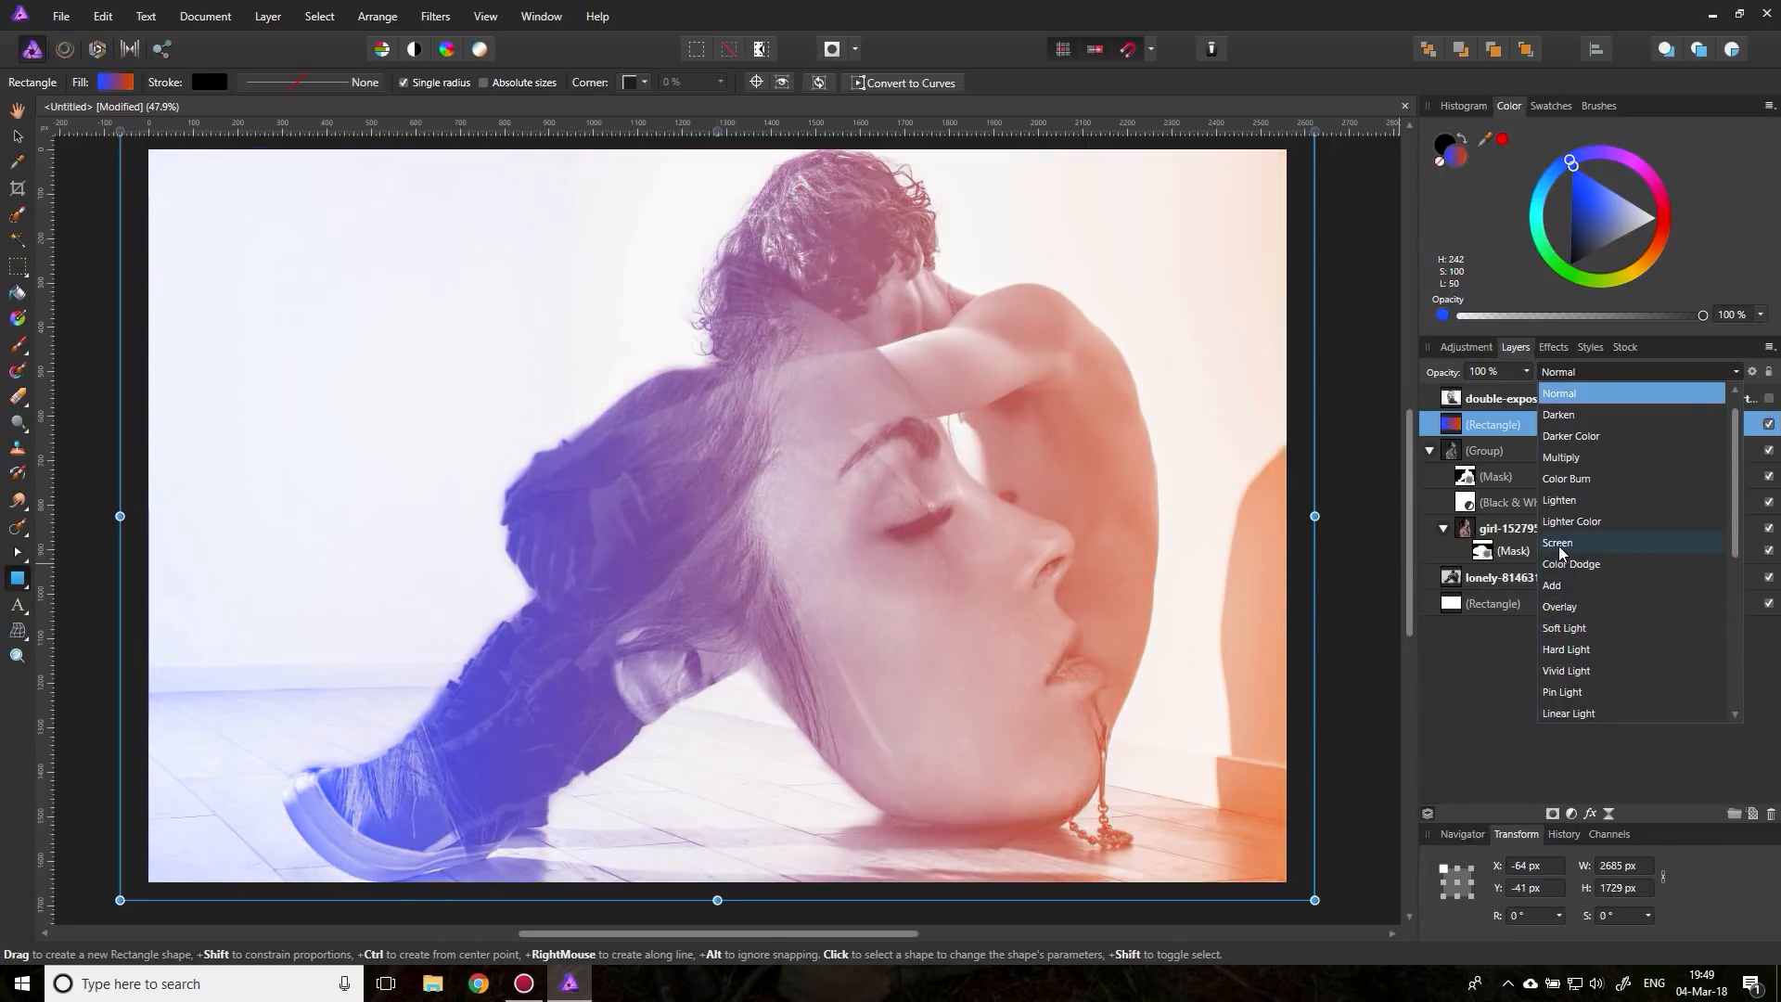
left_click(1560, 547)
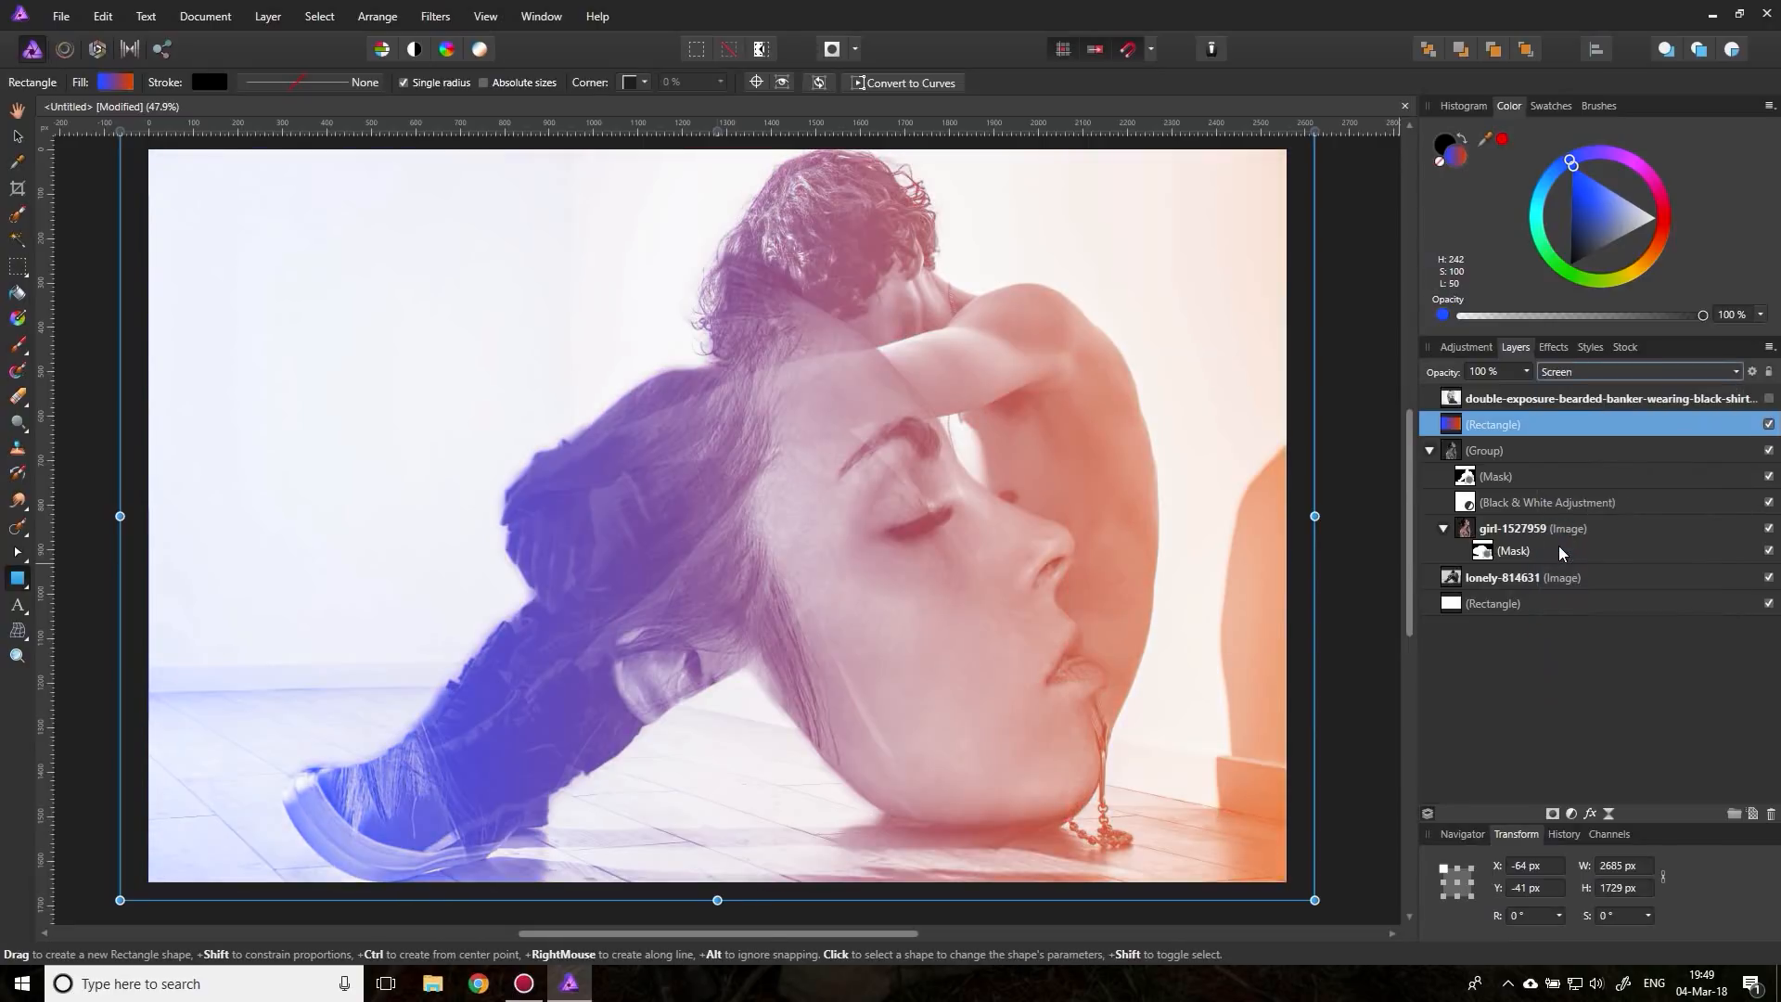
left_click(18, 136)
left_click(1358, 577)
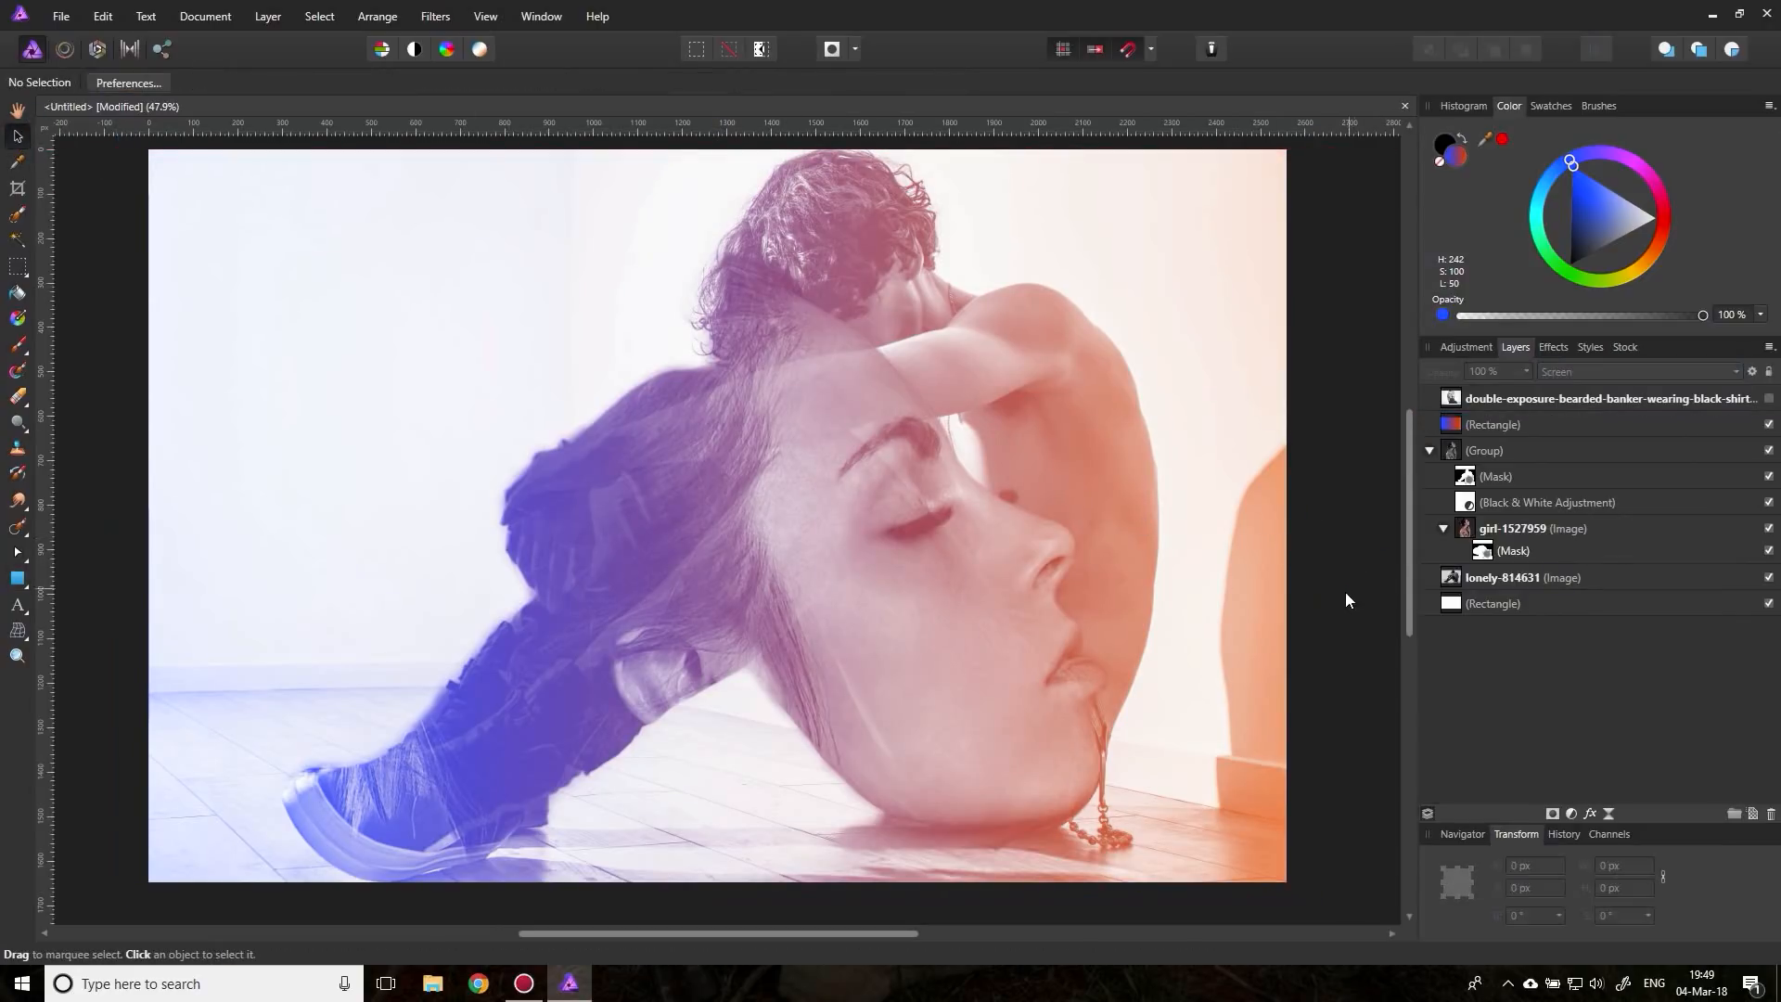
Step: Add an HSL adjustment and nest it inside the gradient rectangle layer so that it affects only that layer
left_click(1453, 425)
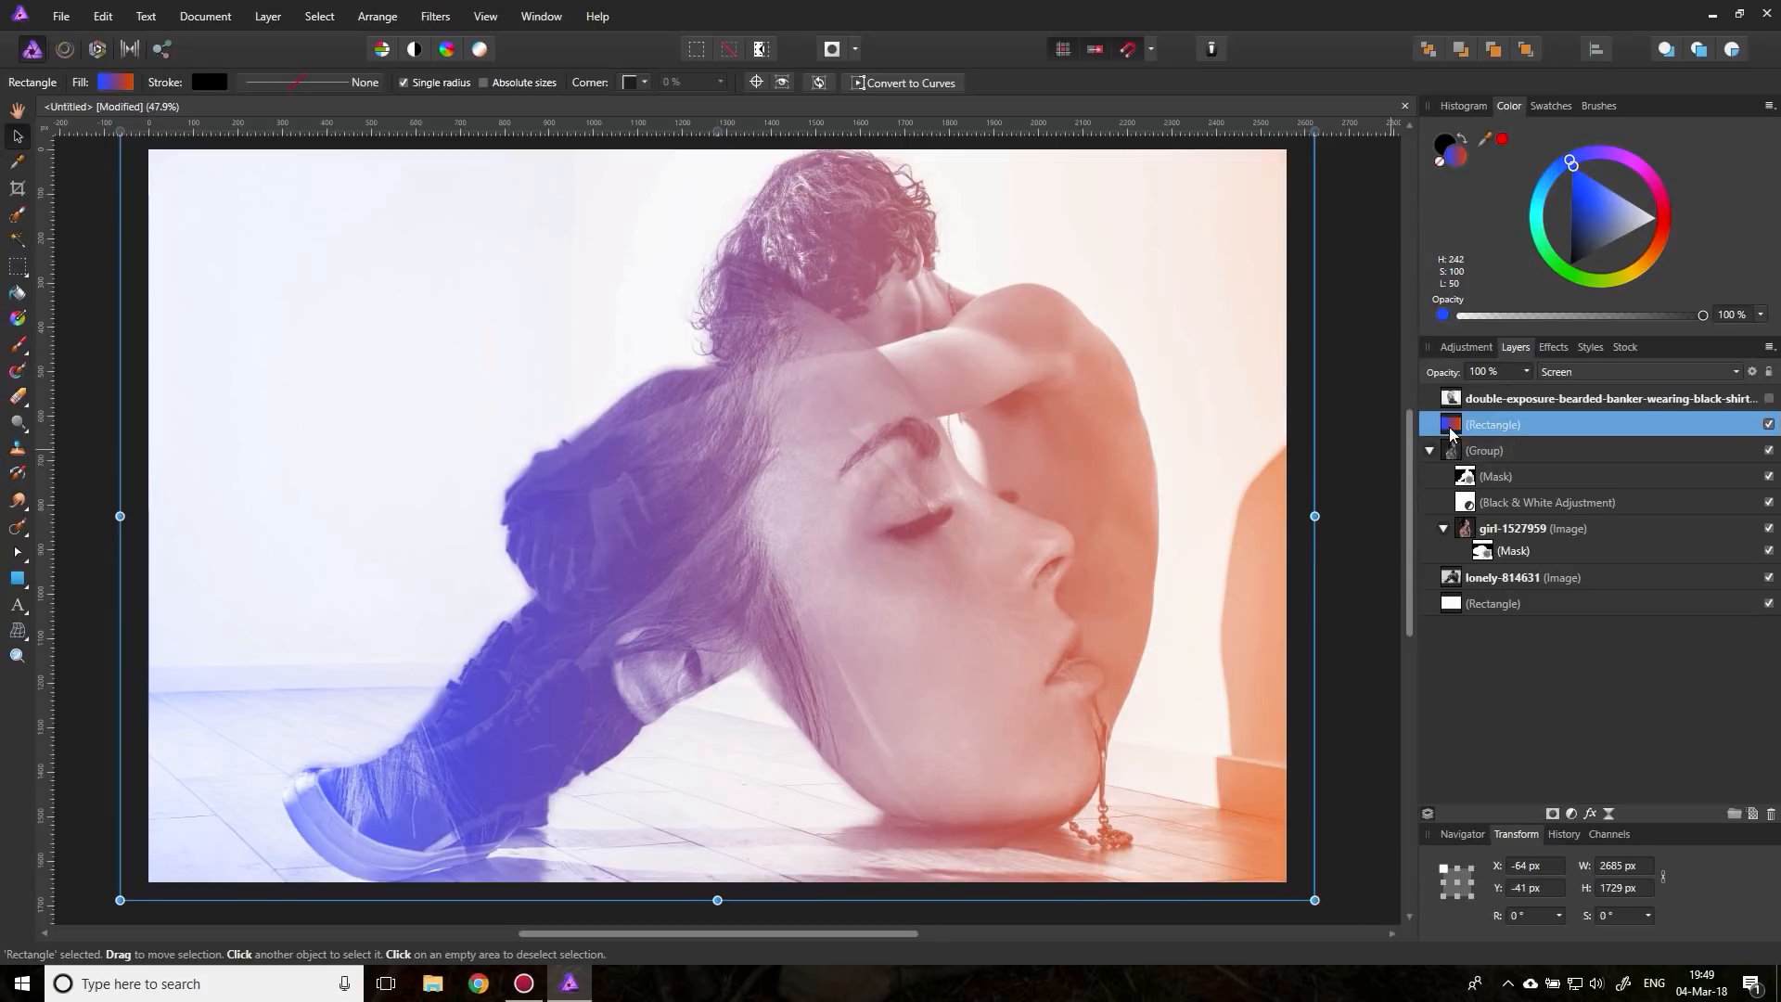
left_click(1571, 814)
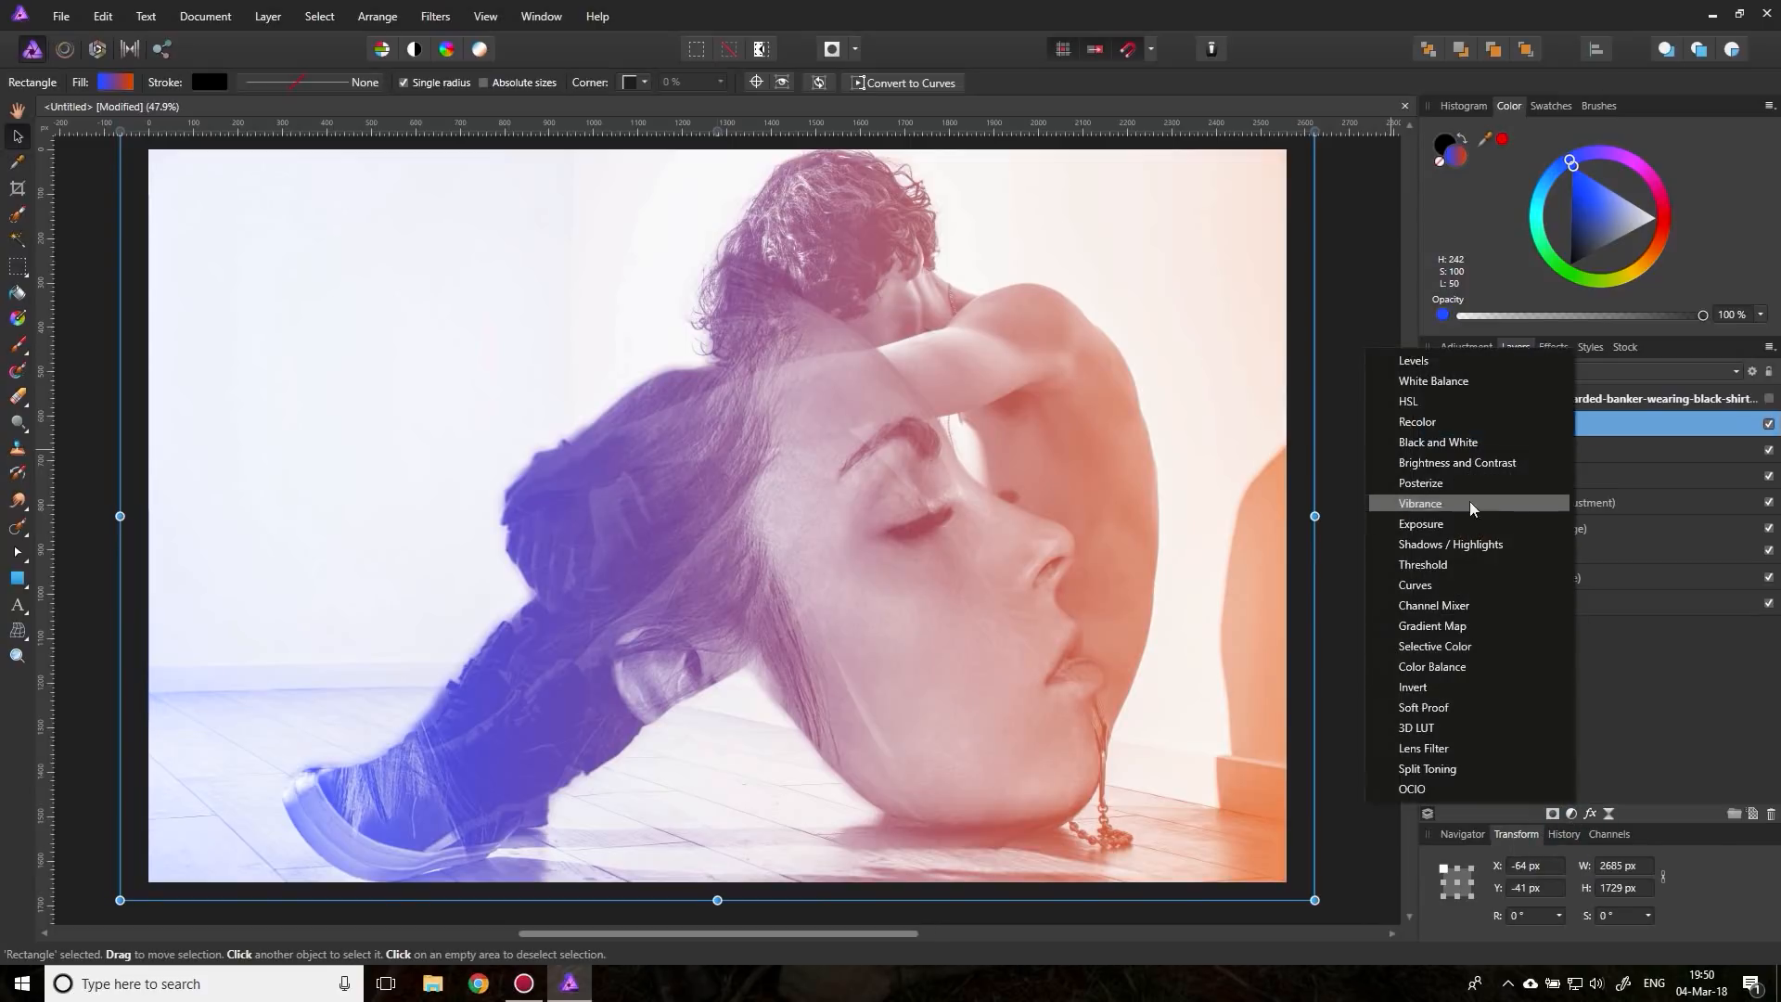
left_click(1434, 406)
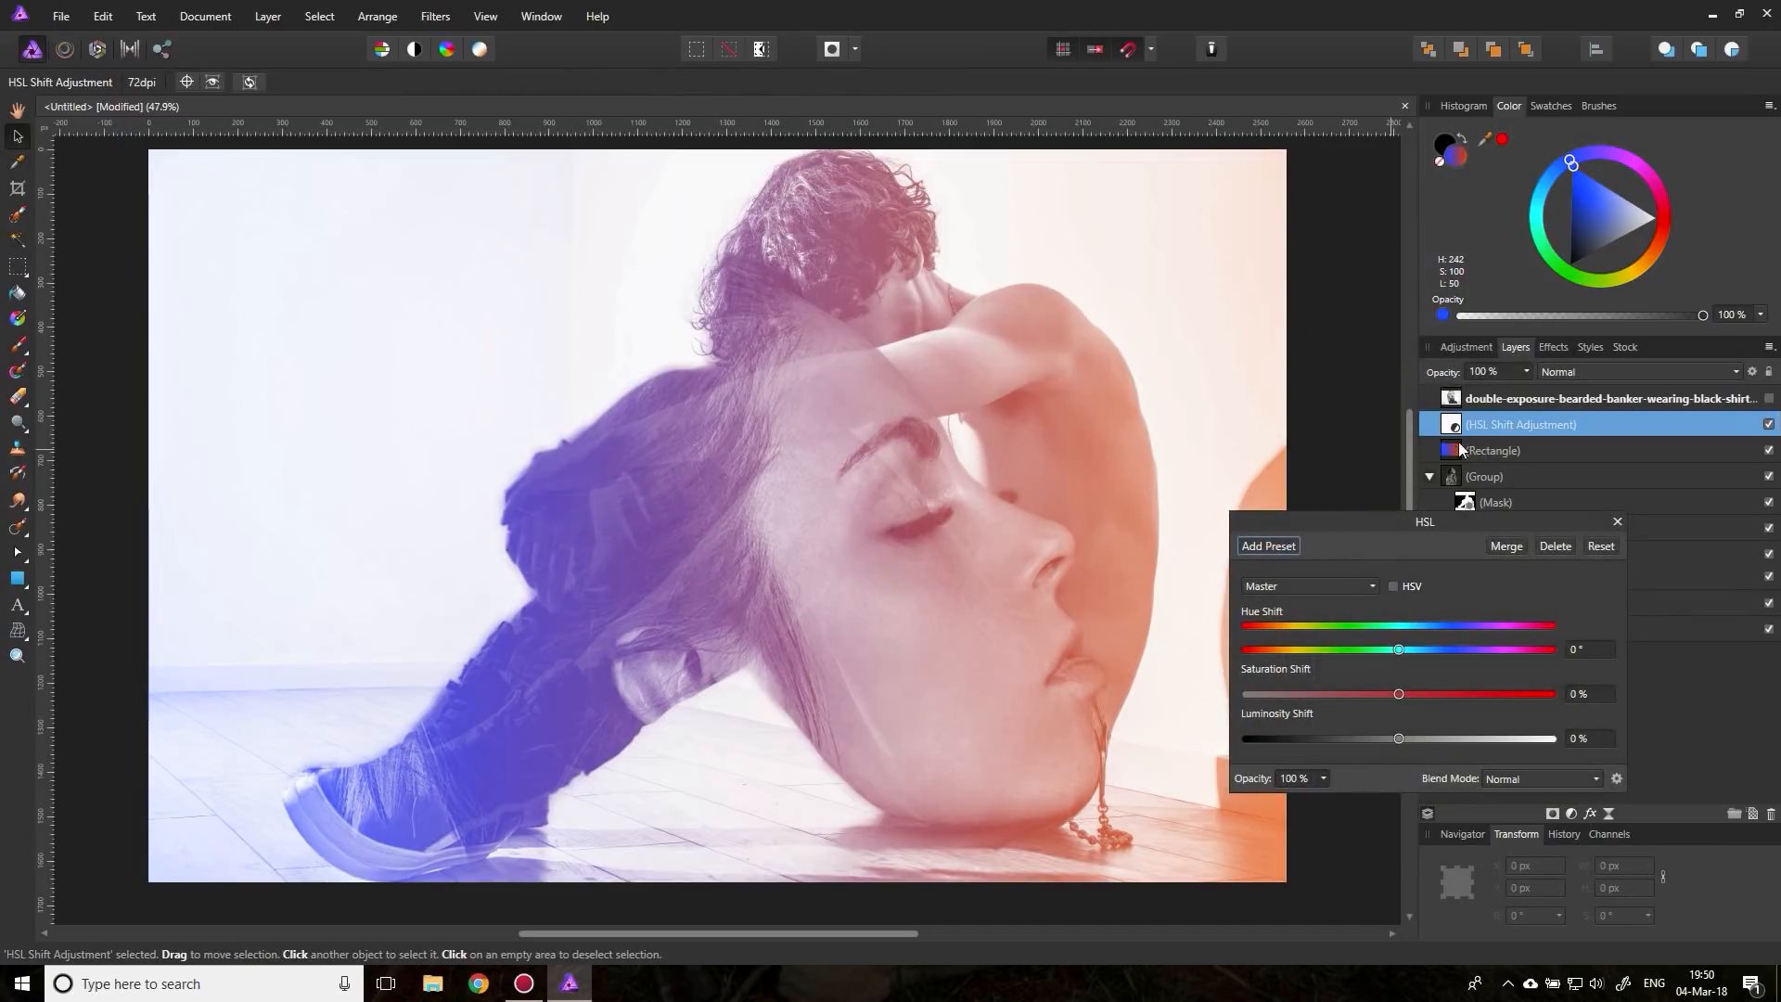
left_click_drag(1490, 453, 1489, 452)
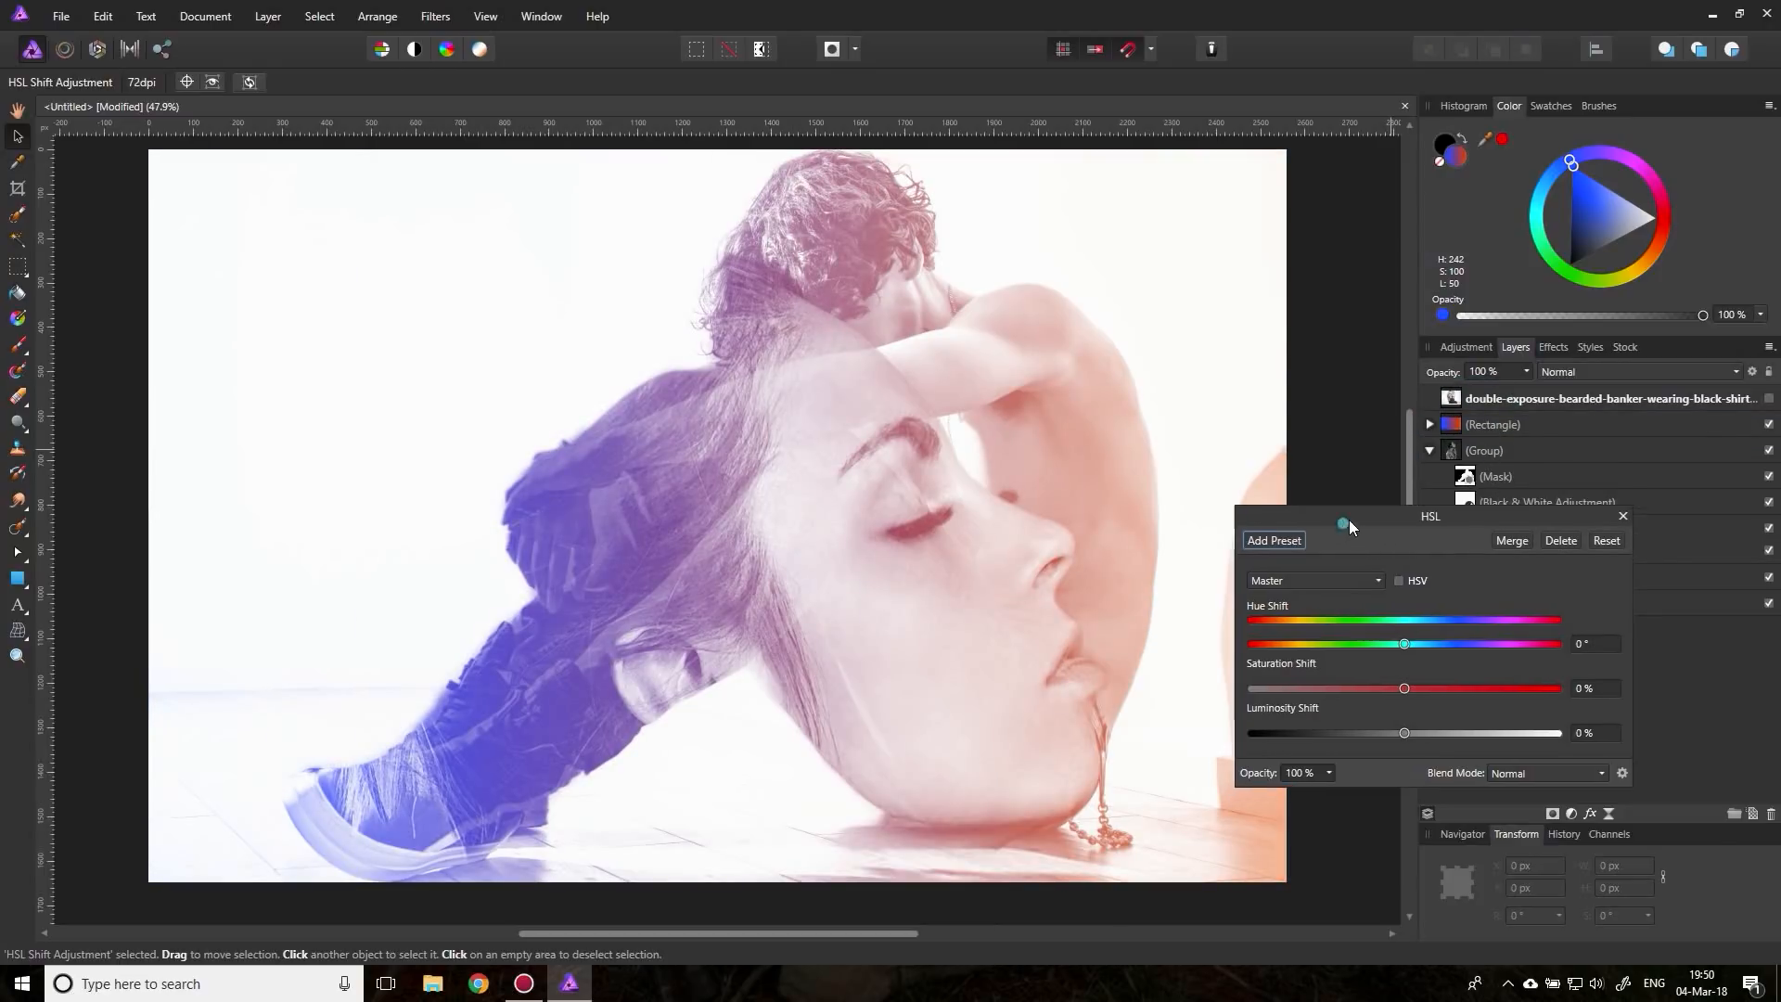
Step: Set the HSL adjustment to a hue shift of 25.7° and saturation of about 56%, with luminosity slightly below zero
left_click_drag(1348, 520, 1398, 453)
left_click_drag(1453, 577, 1527, 622)
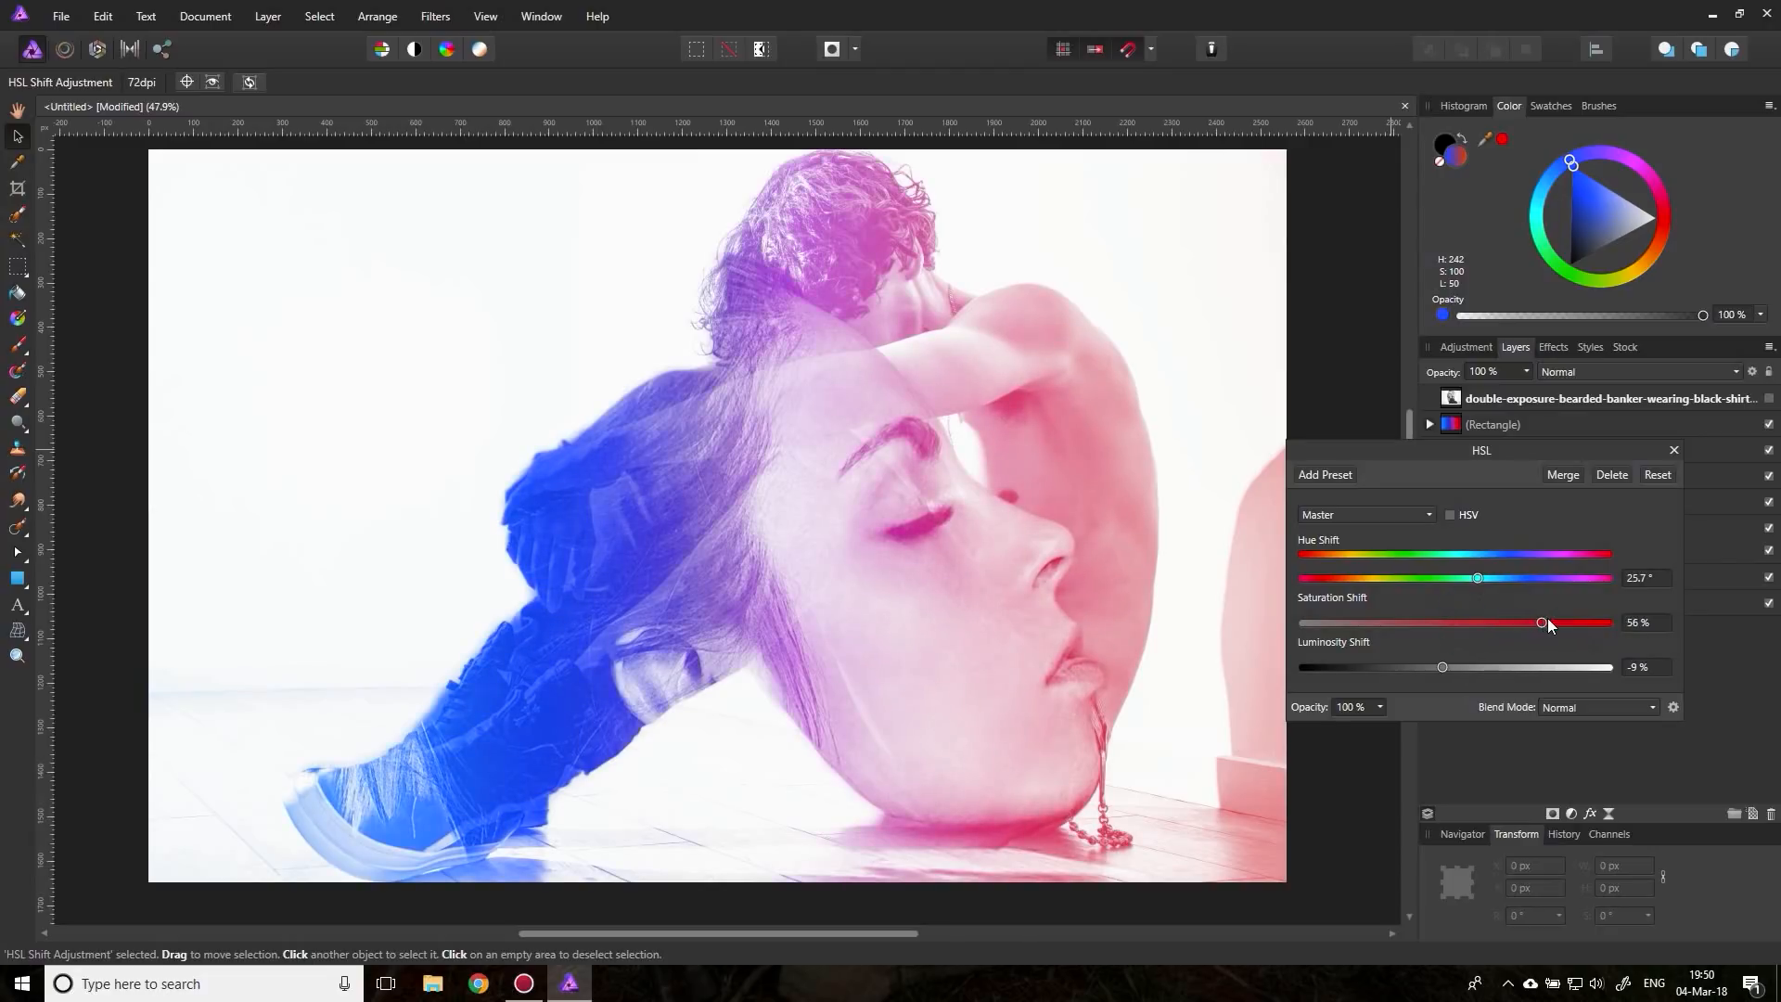
mouse_move(1441, 664)
left_mouse_down()
mouse_move(1492, 664)
mouse_move(1453, 664)
left_mouse_up()
left_click(1673, 450)
Step: Set the girl-1527959 layer's blend mode to Screen and deselect it
left_click(1470, 530)
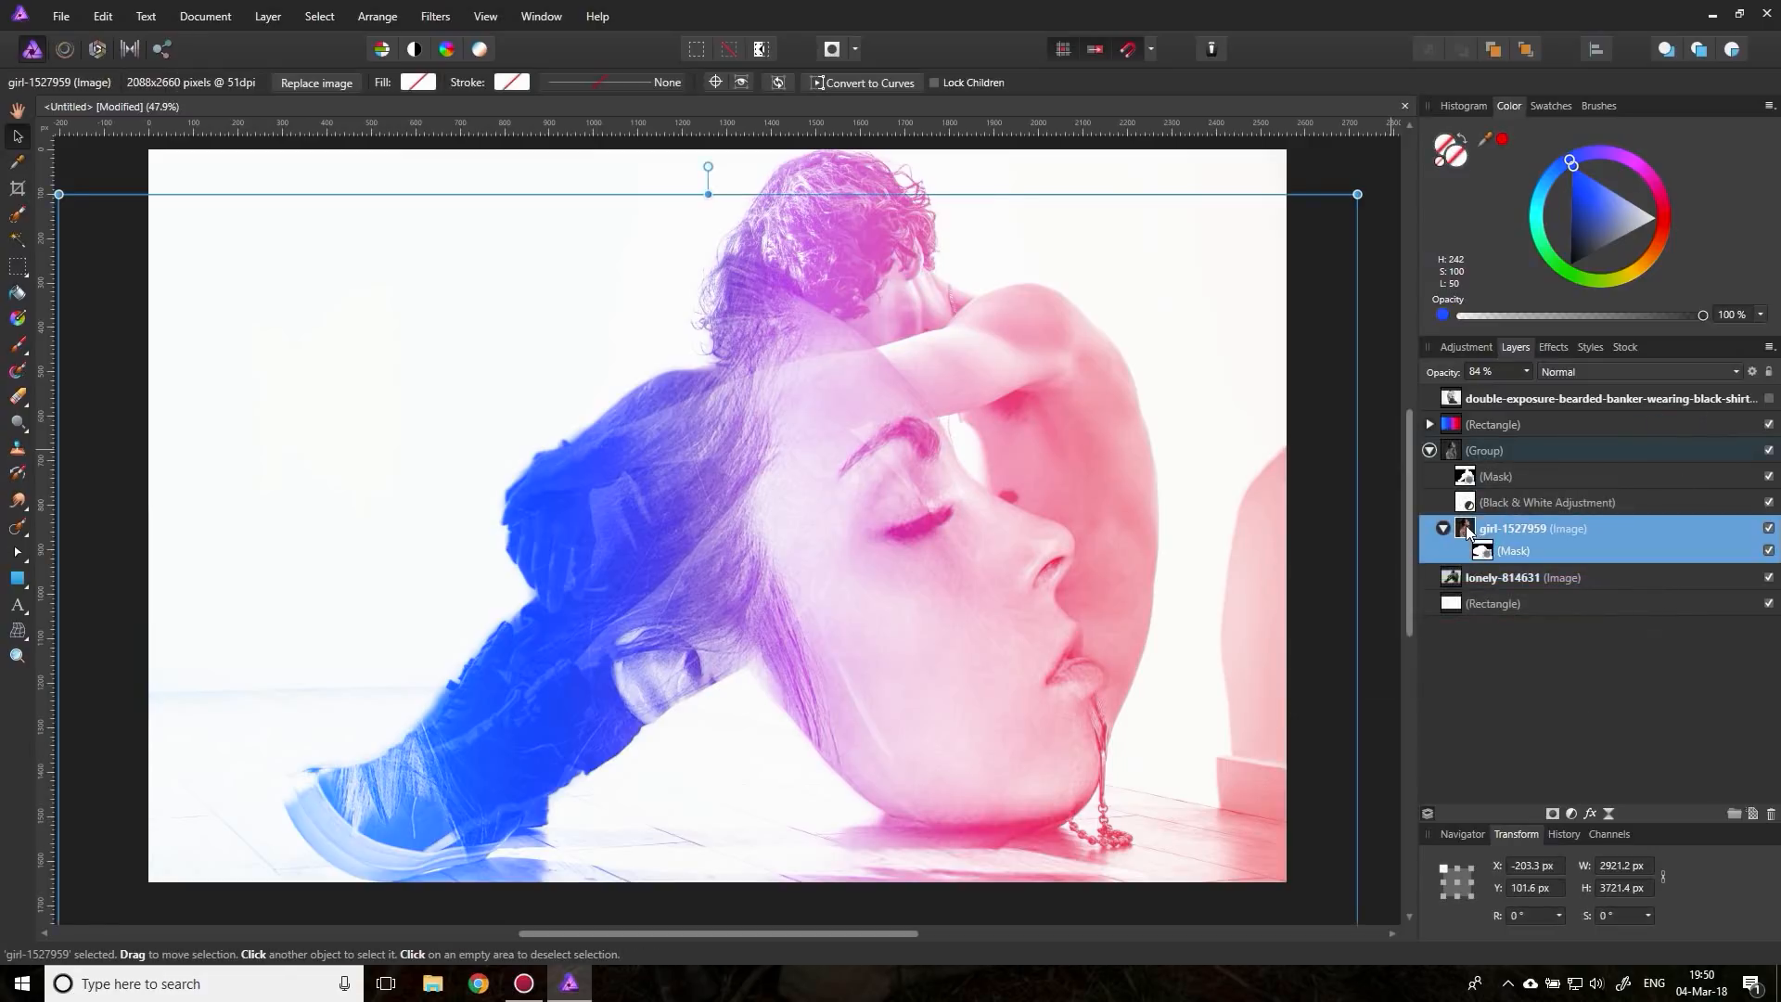
left_click(1571, 371)
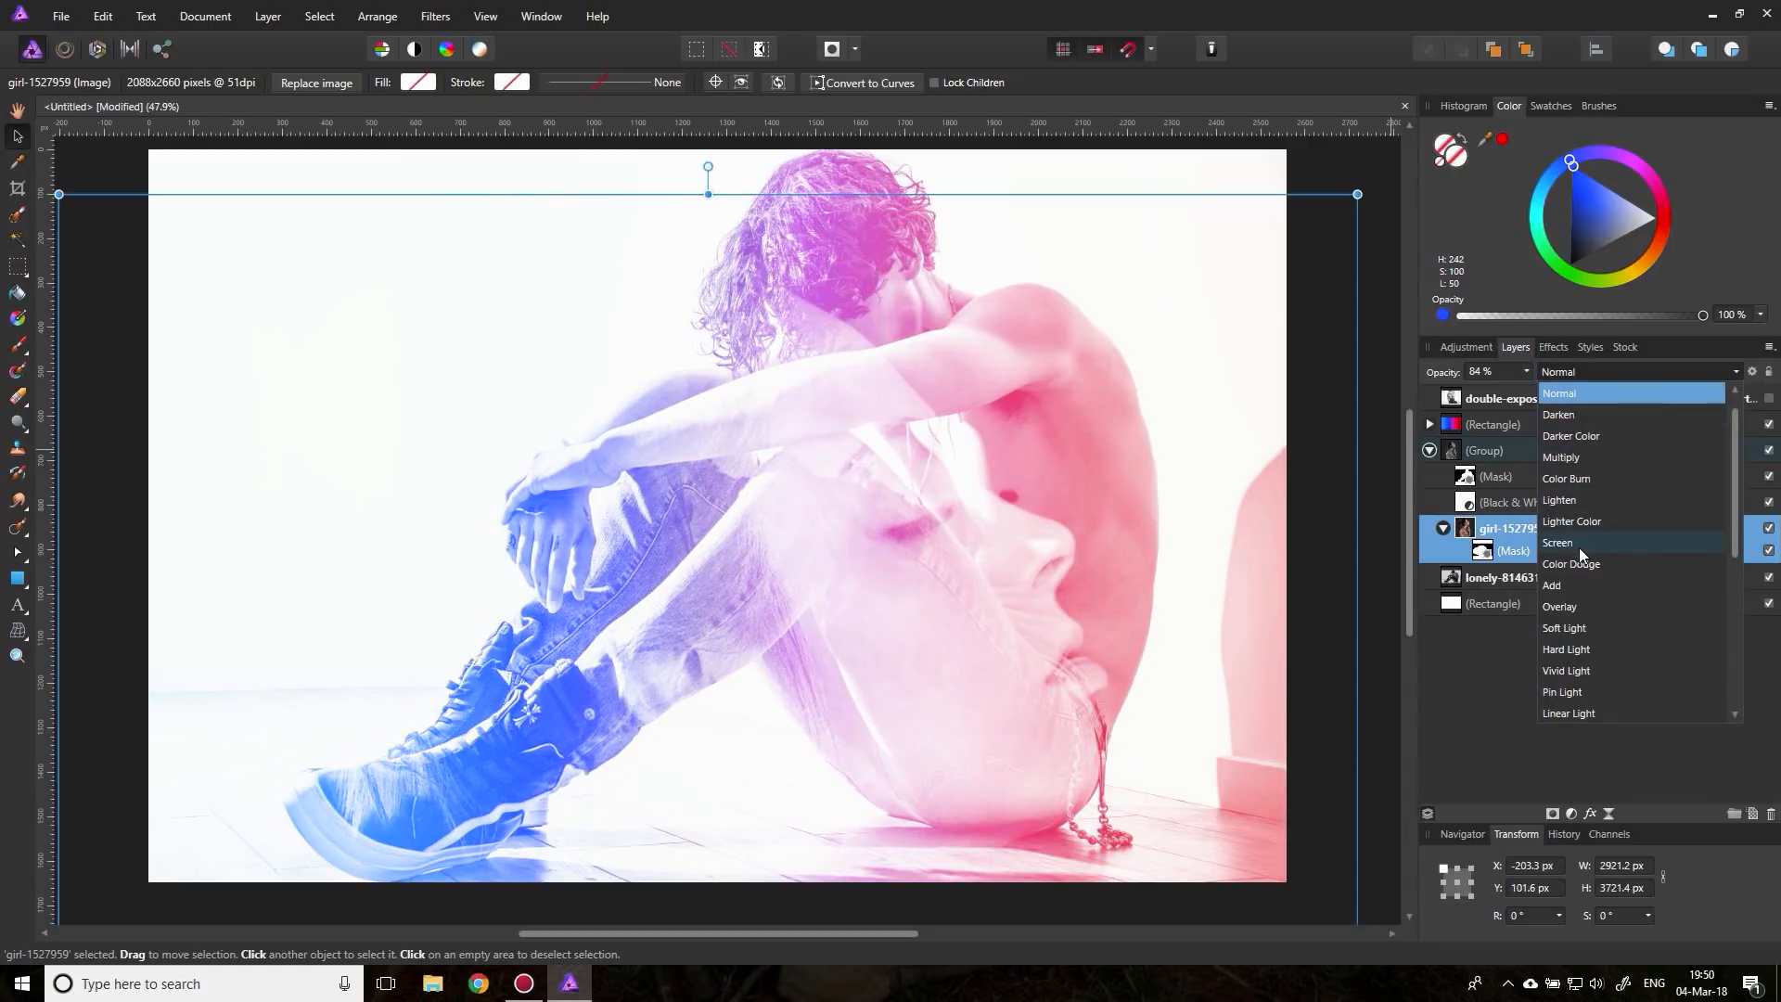
left_click(1578, 545)
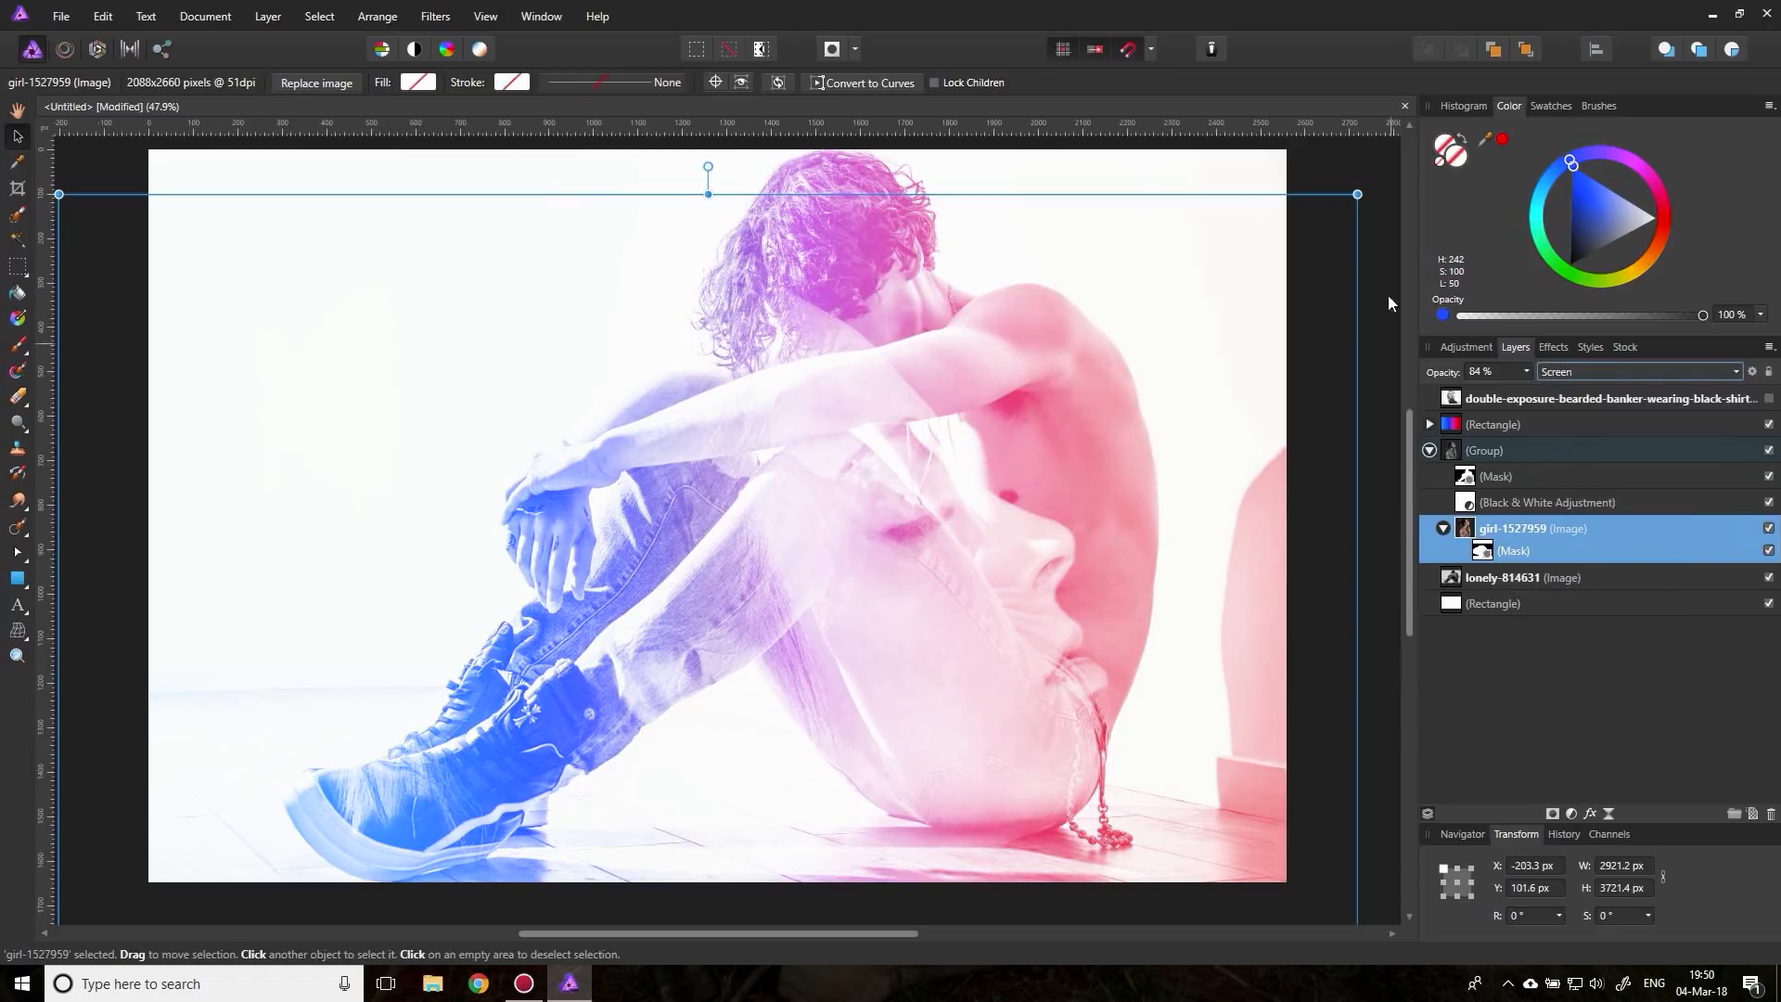
left_click(110, 169)
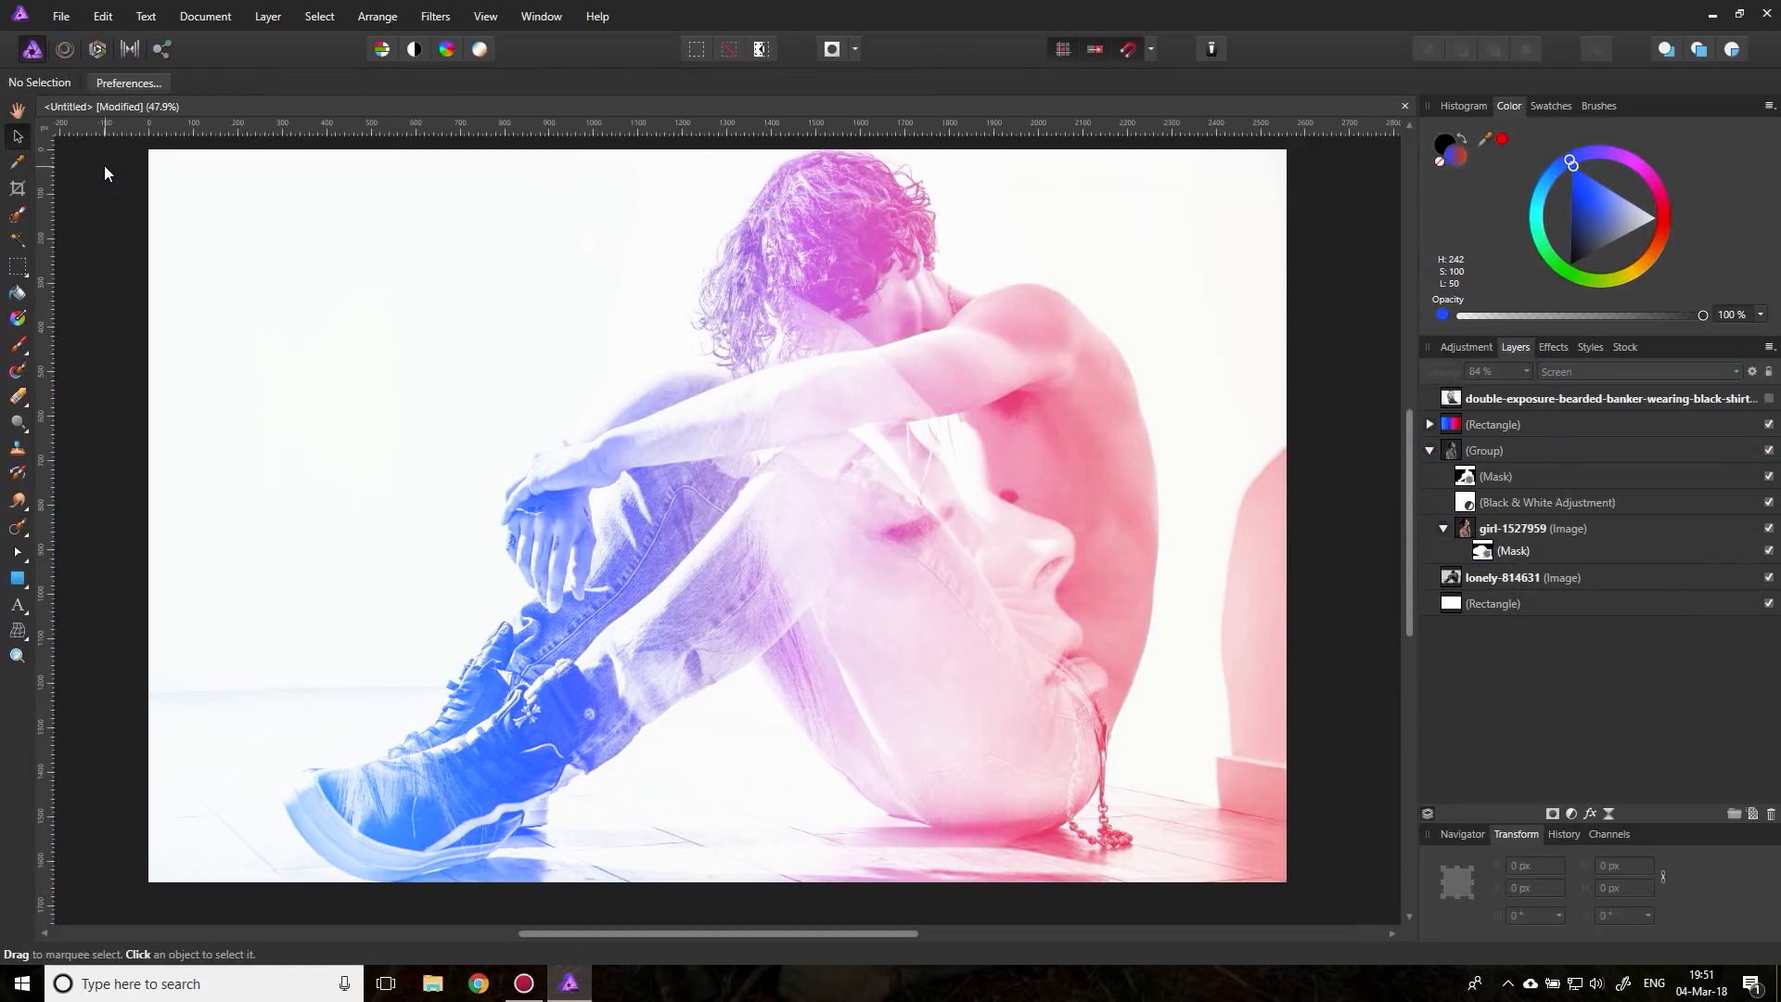